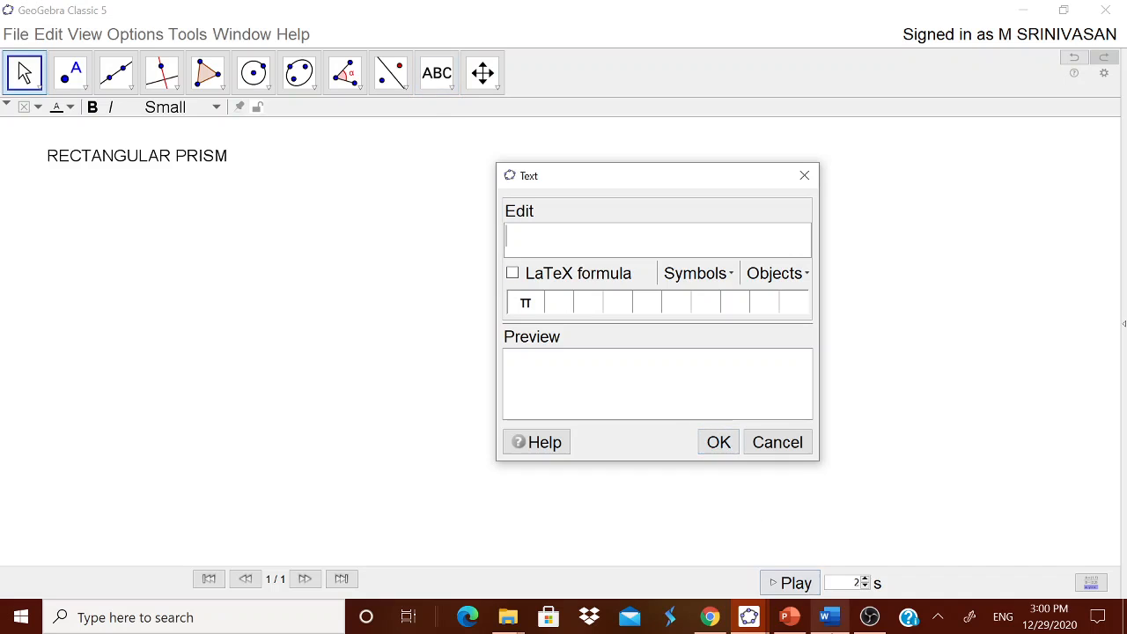
Switch to NOTES.docx in Word and copy the two-line definition of a prism.
click(830, 618)
drag(281, 225, 272, 252)
key(ctrl+c)
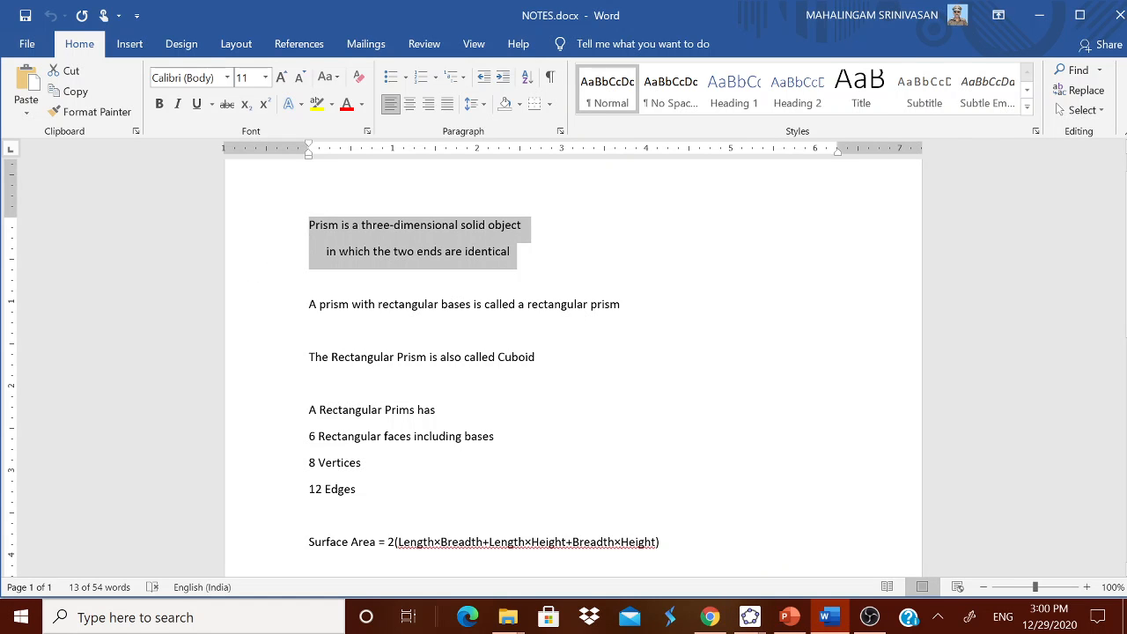
Switch back to the new GeoGebra file, insert the copied prism definition as text, and place it beneath the RECTANGULAR PRISM title.
click(750, 618)
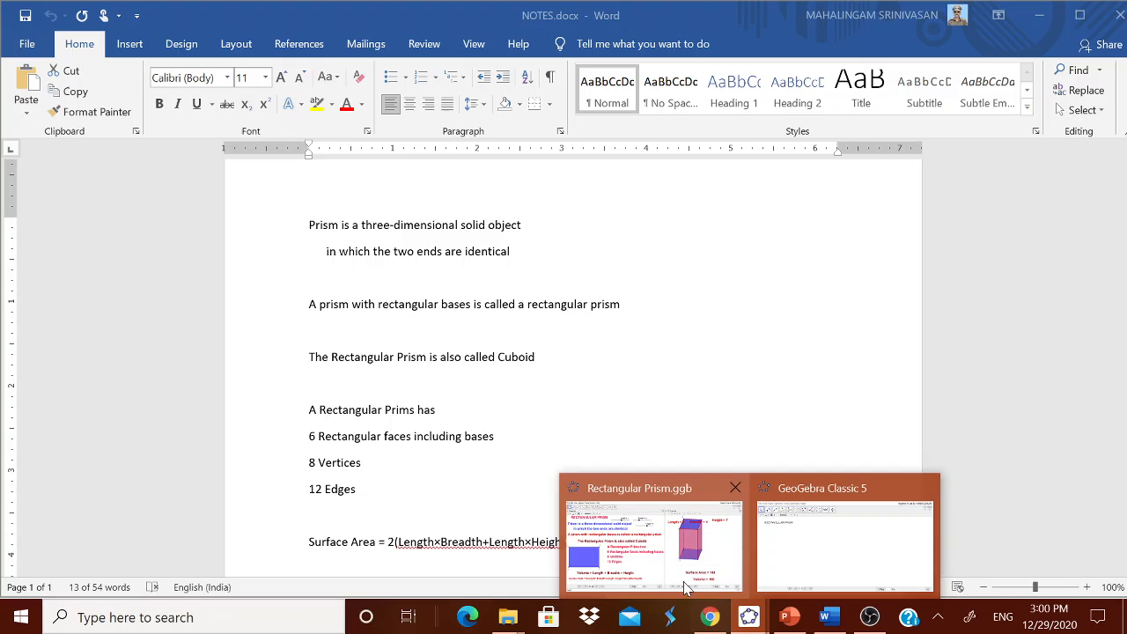
click(833, 562)
key(ctrl+v)
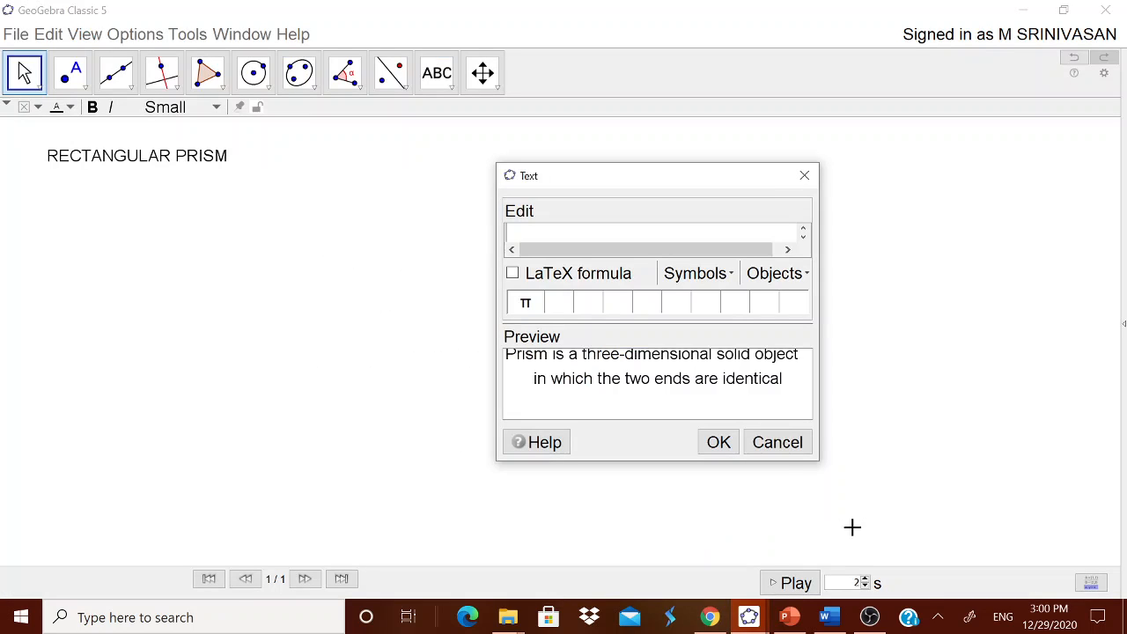
click(717, 440)
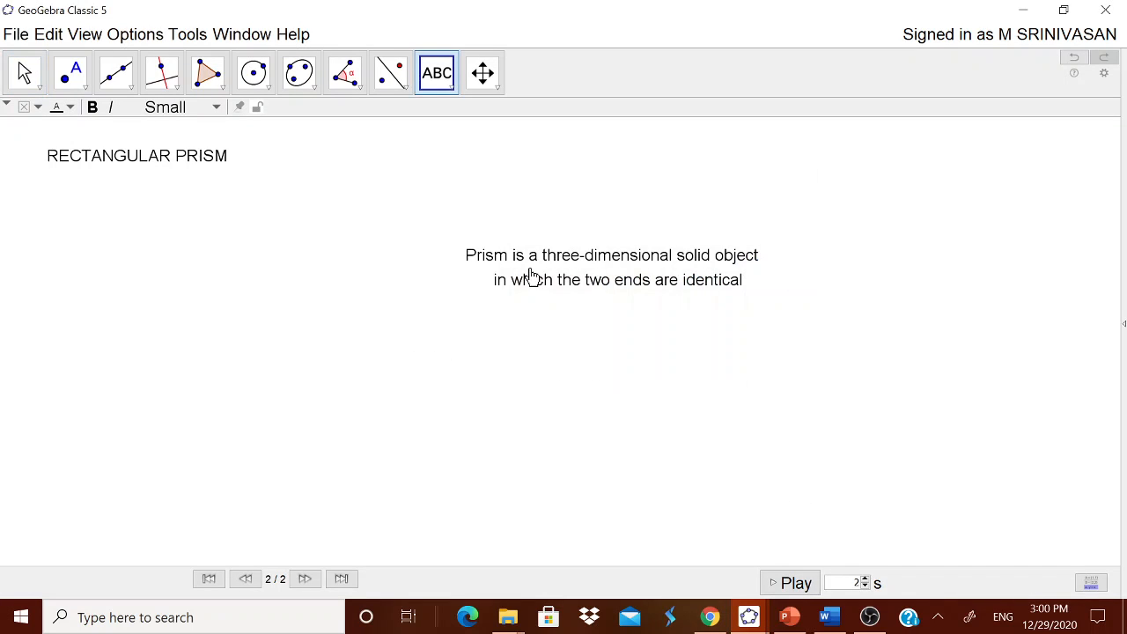
drag(528, 278, 103, 206)
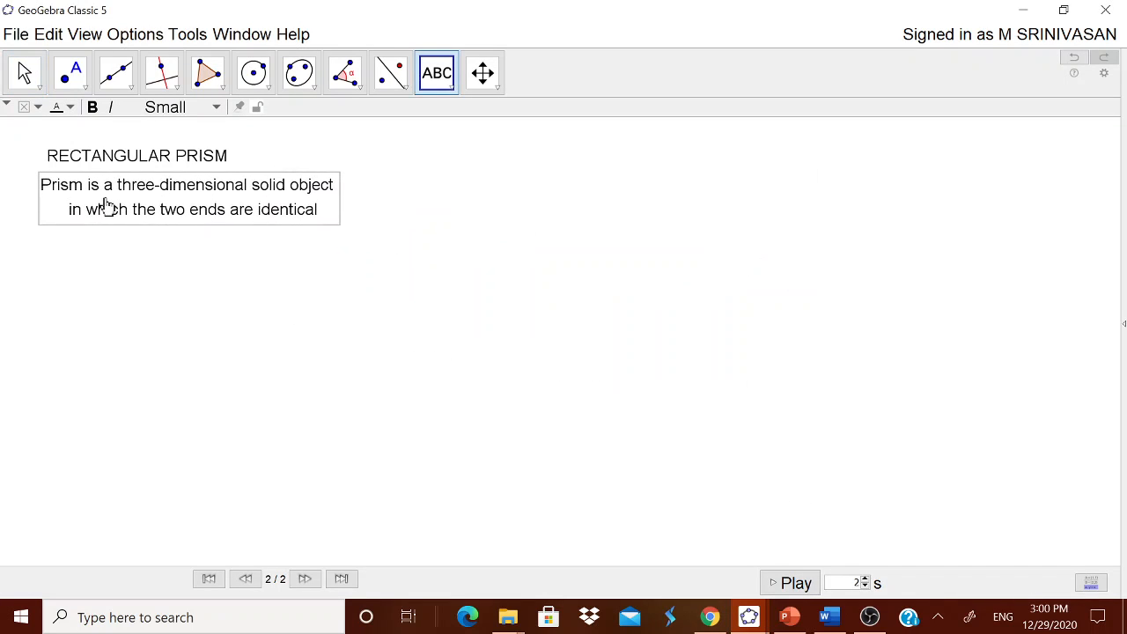
Copy "A prism with rectangular bases is called a rectangular prism" from NOTES.docx and add it as text in GeoGebra beneath the prism definition.
click(842, 626)
drag(310, 305, 625, 329)
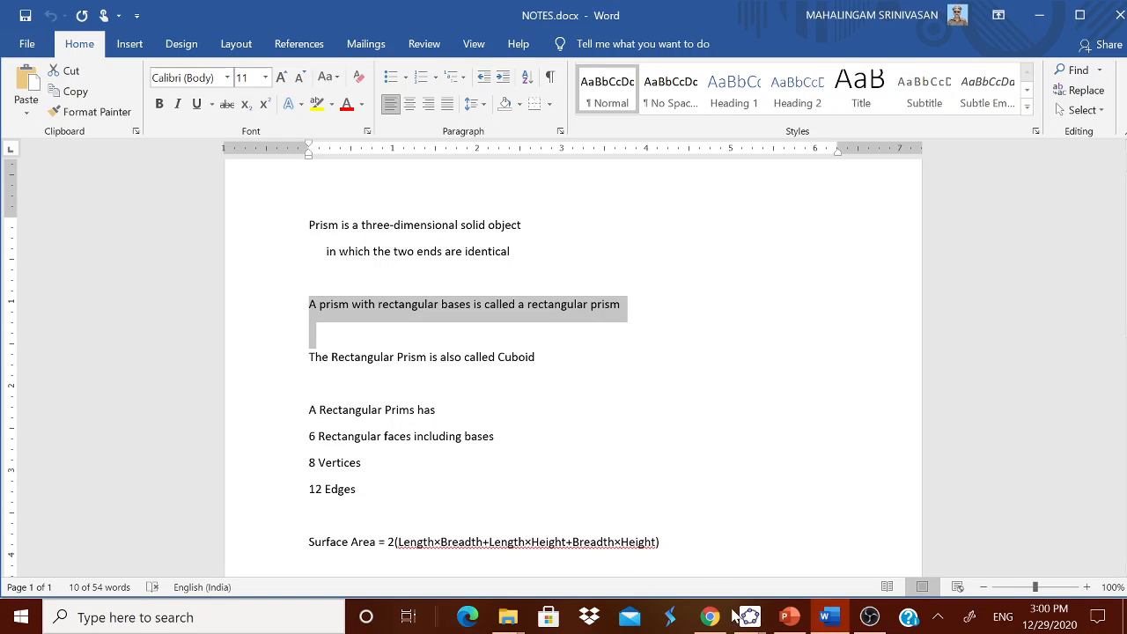
mouse_move(740, 617)
click(814, 553)
click(198, 277)
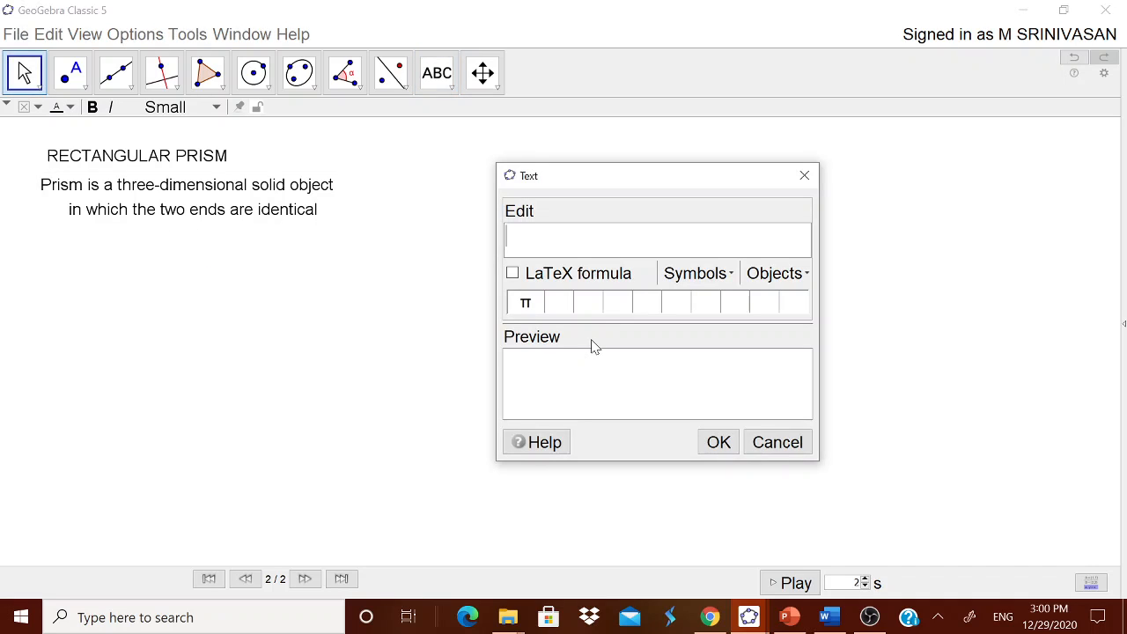
key(ctrl+v)
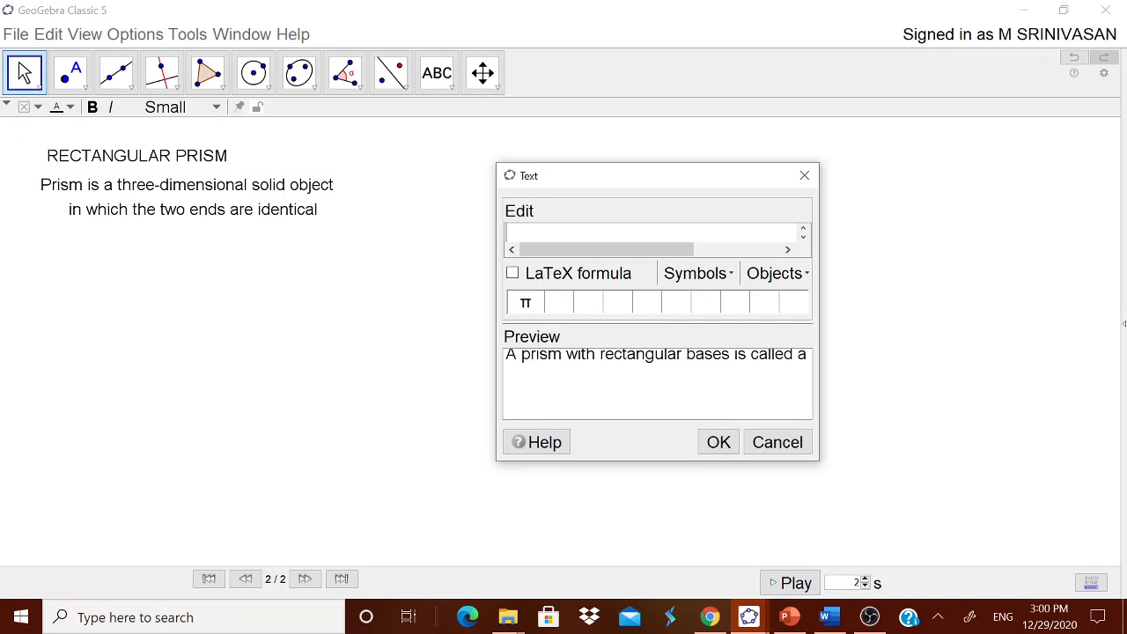
click(719, 441)
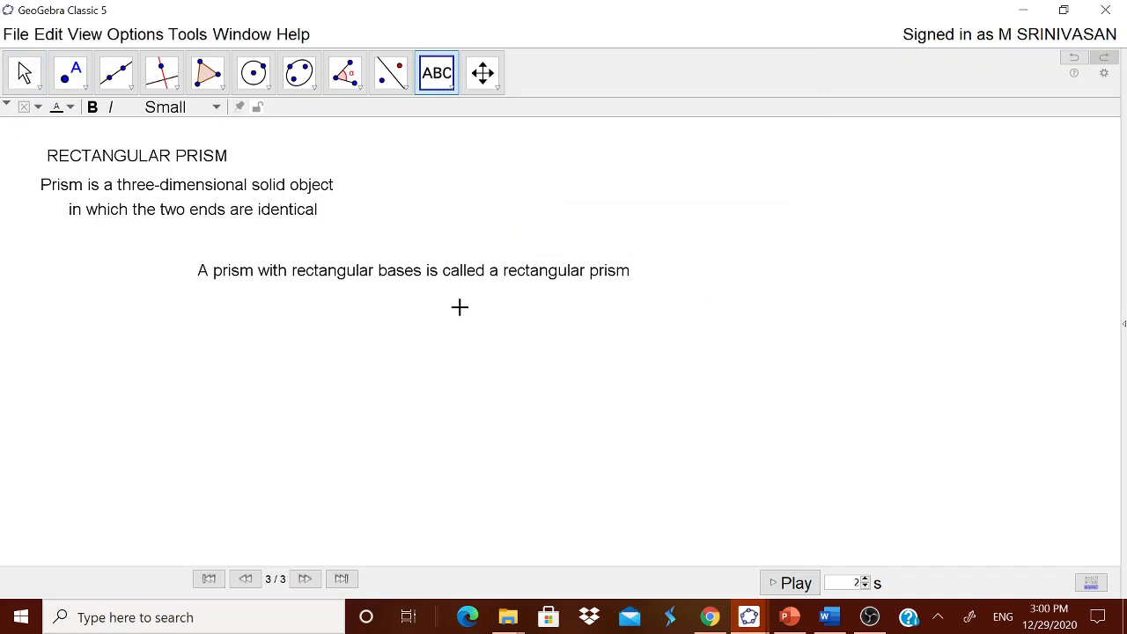
drag(470, 286, 289, 262)
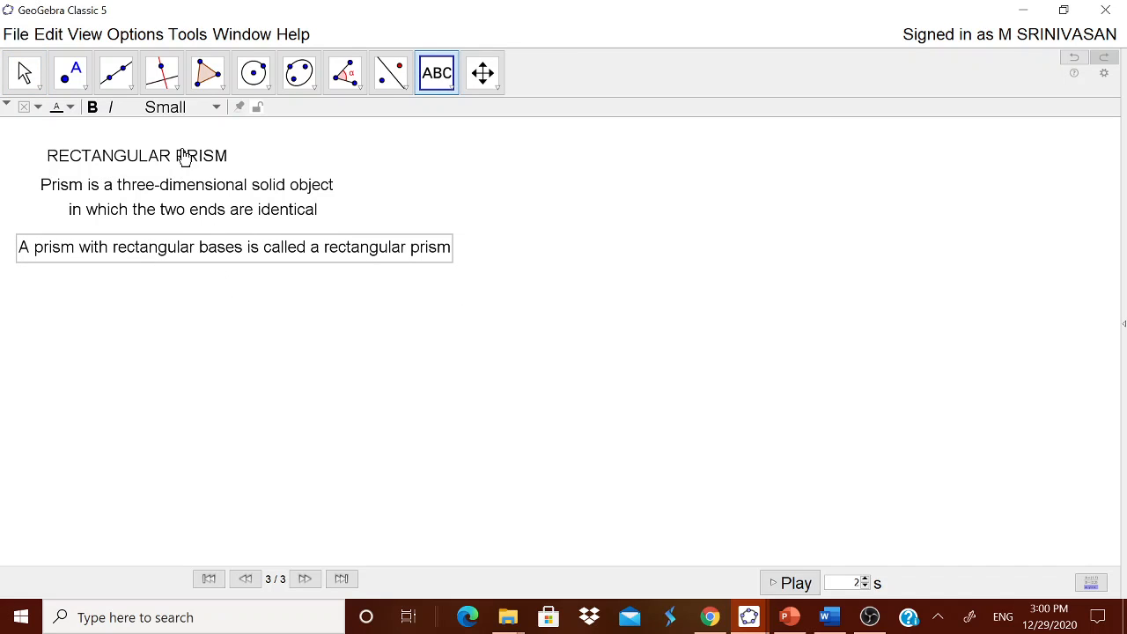
Move the title slightly up and to the right, and shift the two sentences beneath it slightly upward.
drag(181, 152, 209, 150)
drag(207, 202, 202, 195)
drag(212, 258, 204, 243)
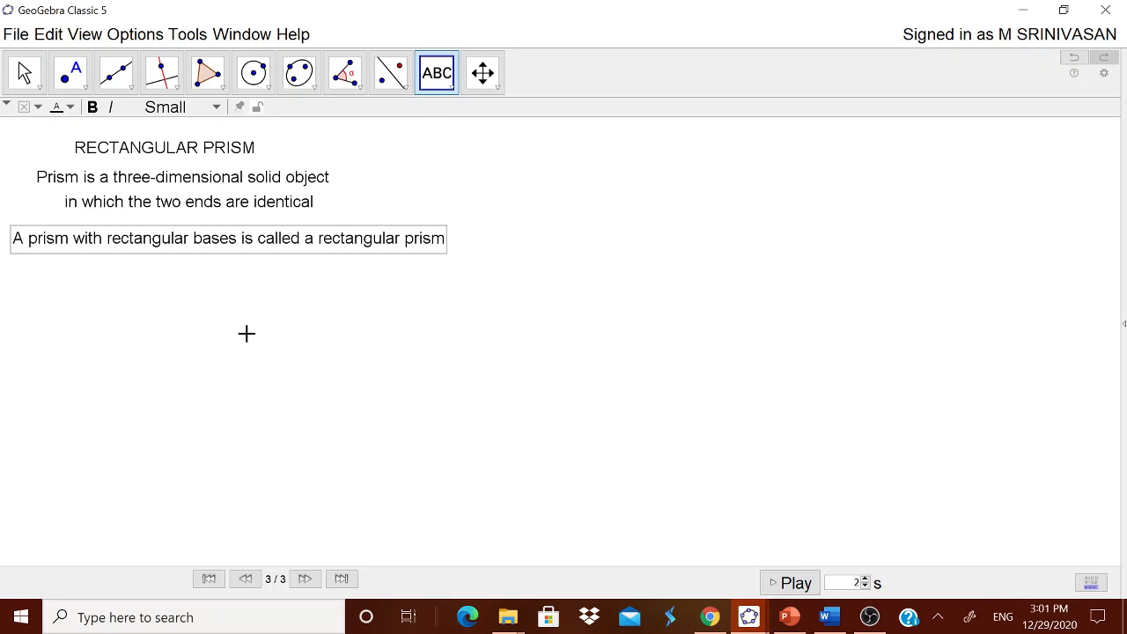
Create a number slider named Length from 1 to 10 with increment 1, and place it to the right of the title.
click(450, 88)
click(465, 116)
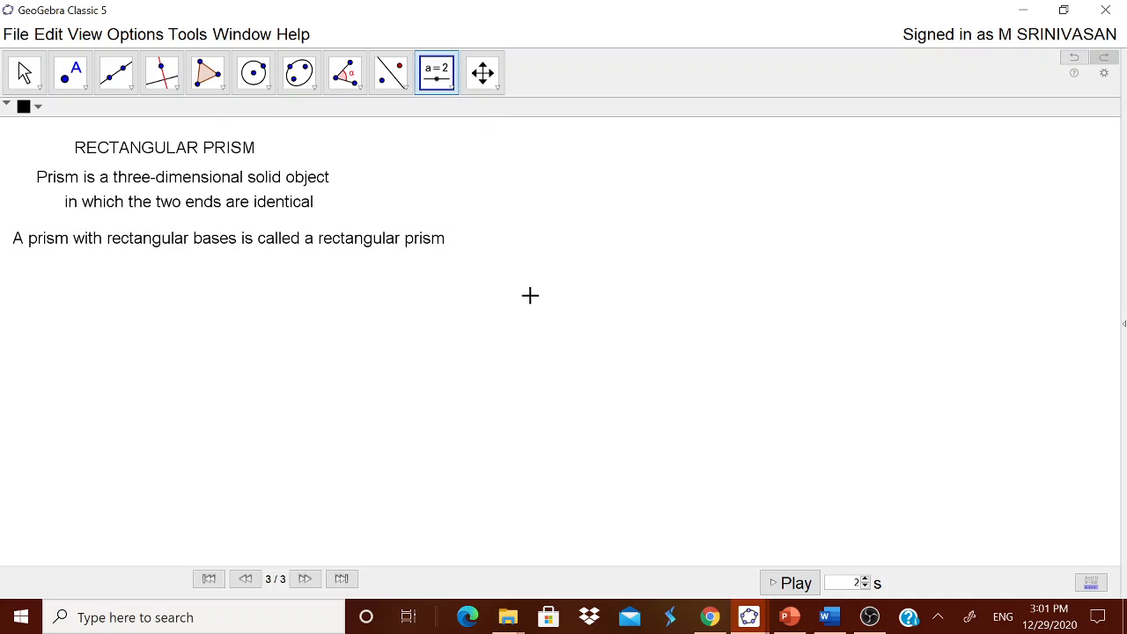
click(804, 385)
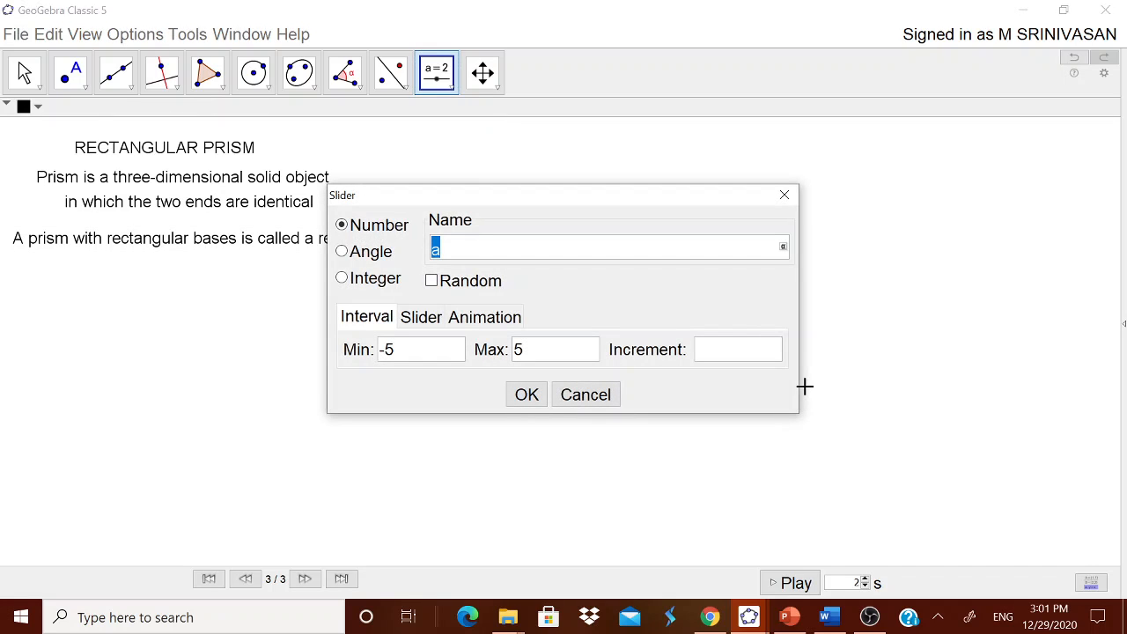
text(Length)
click(415, 350)
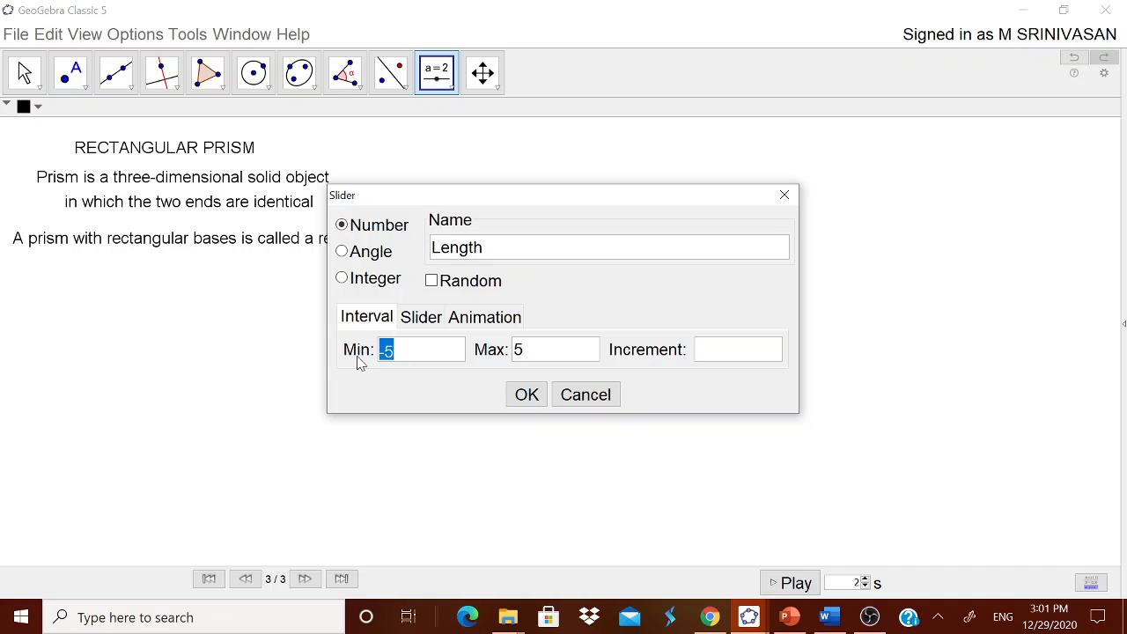
text(1)
click(534, 361)
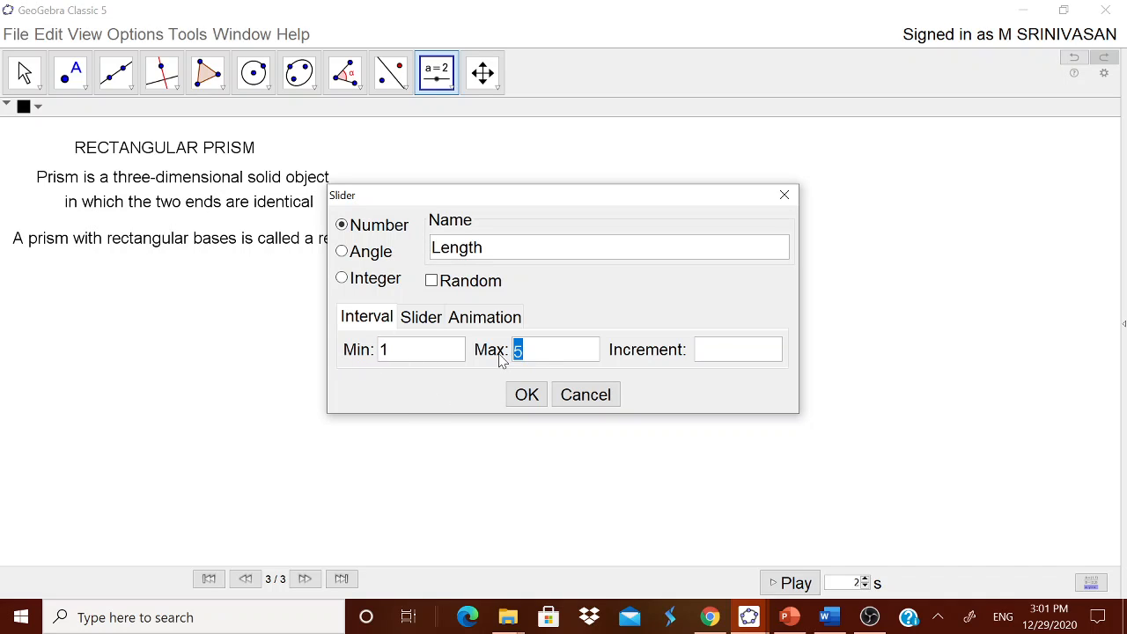
text(1)
click(713, 352)
text(1)
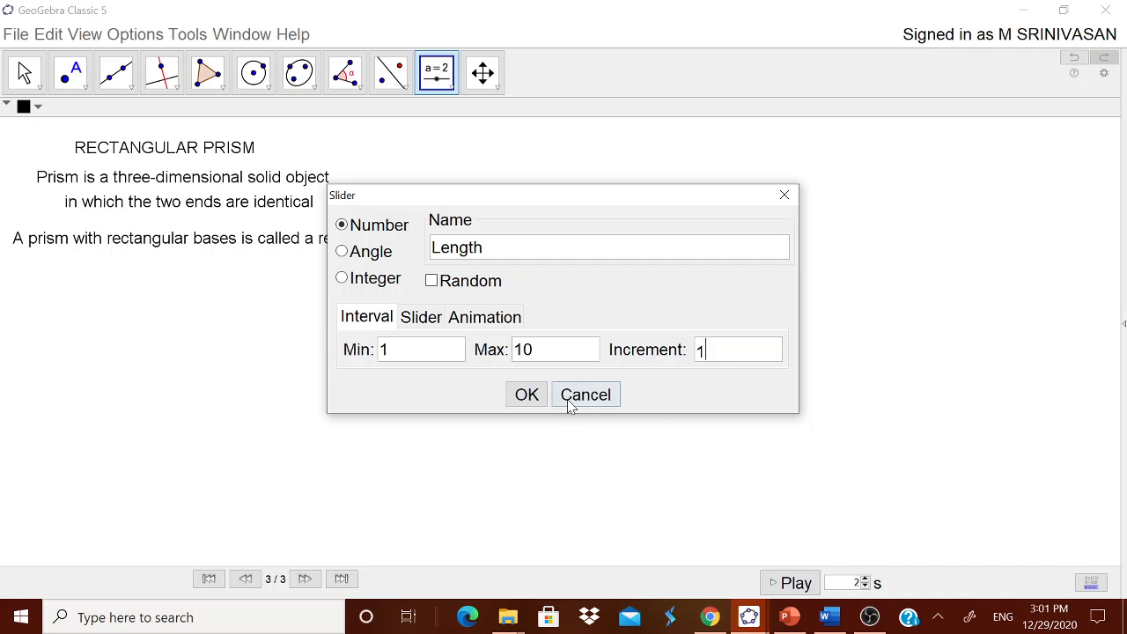
click(519, 397)
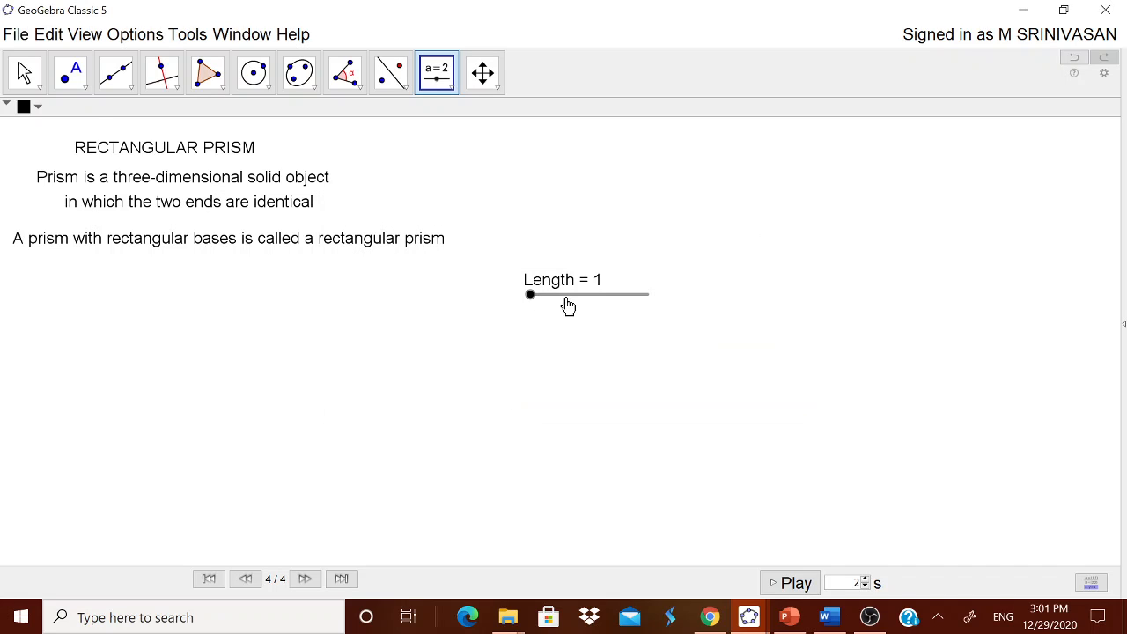
drag(566, 304, 433, 167)
Create a number slider named Breadth from 1 to 10 with increment 1, positioned below the Length slider and set to 2.
click(524, 231)
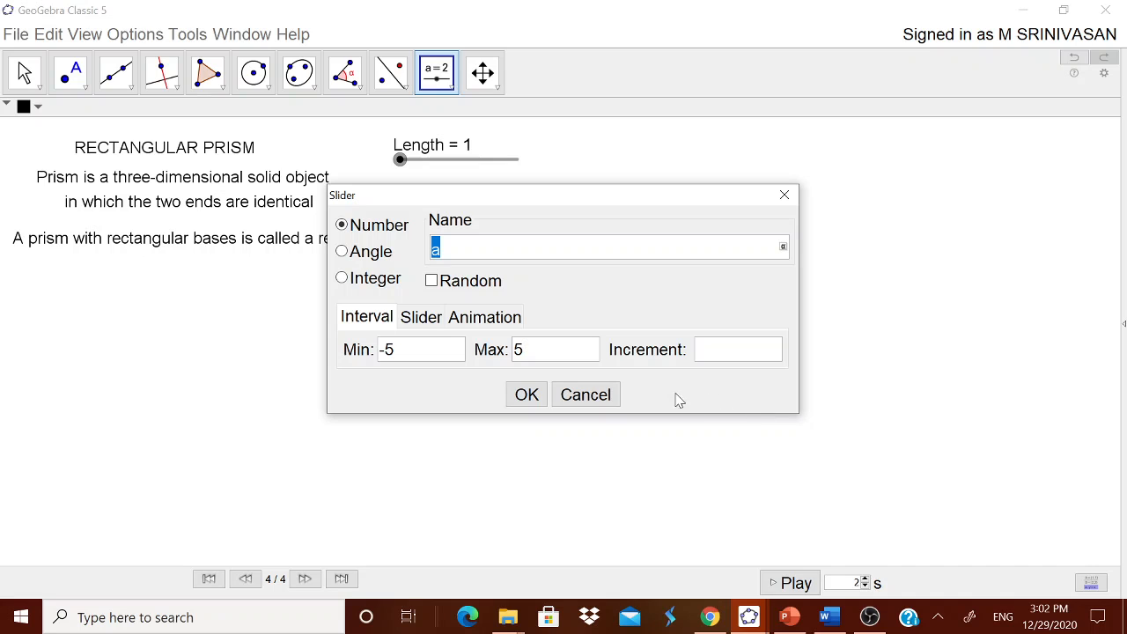
click(828, 619)
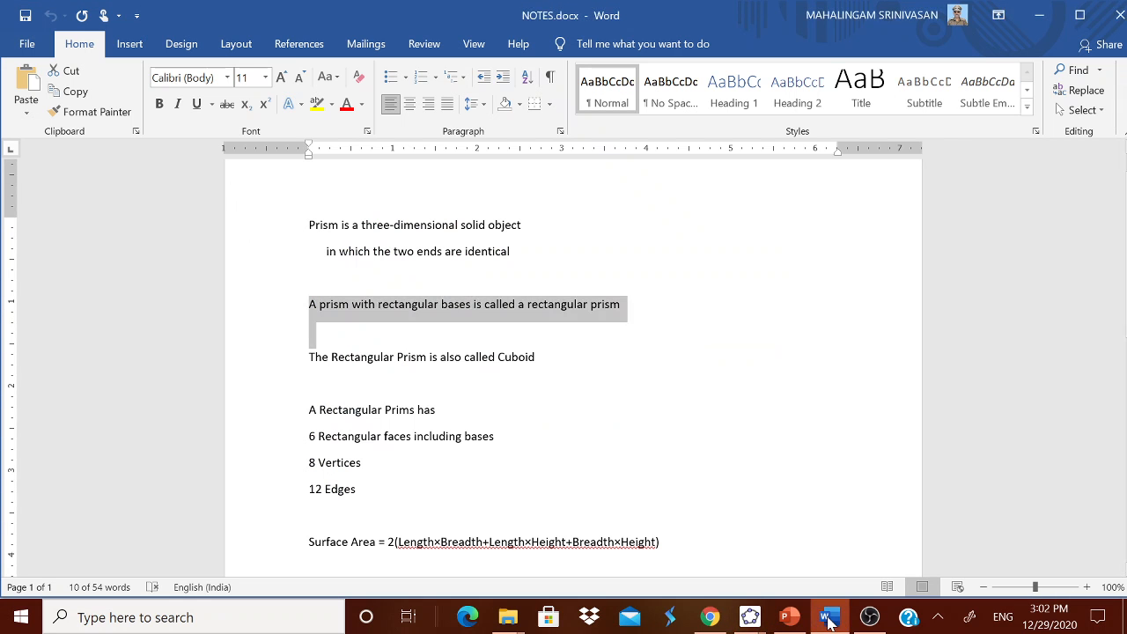
click(828, 619)
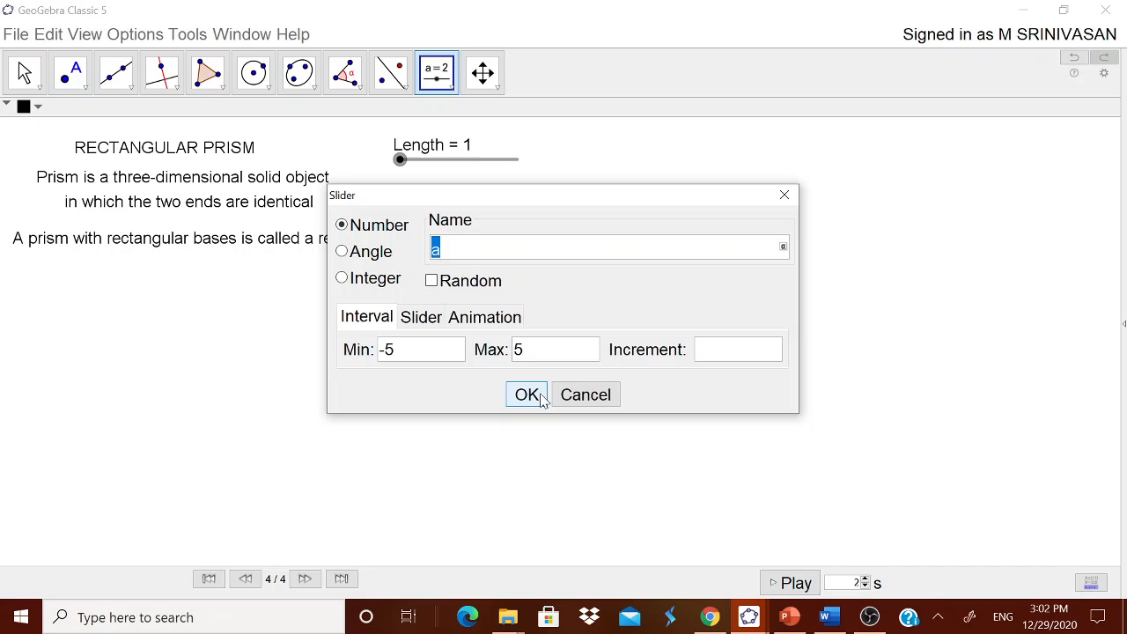
text(Breadth)
drag(411, 360, 378, 368)
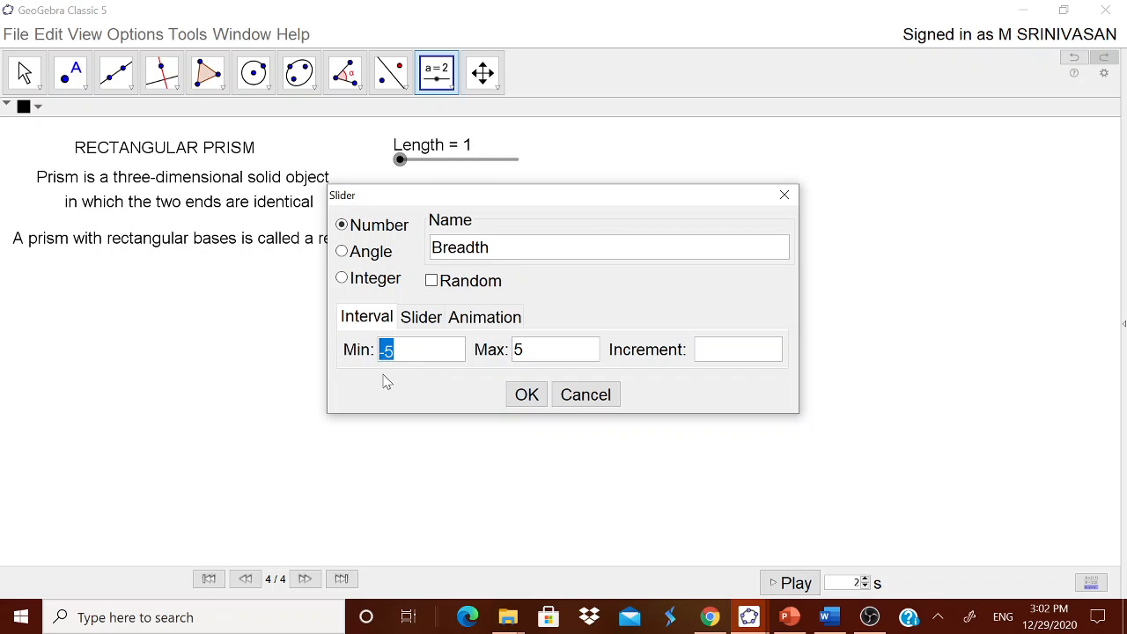
text(1)
drag(529, 367, 507, 366)
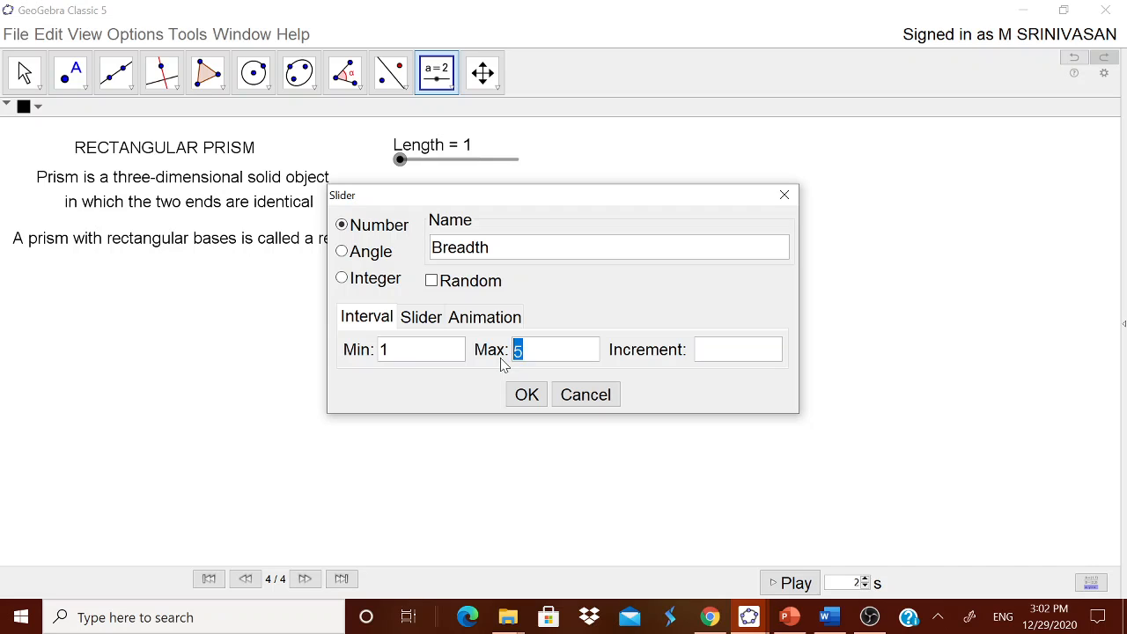
text(10)
key(Tab)
text(1)
click(526, 395)
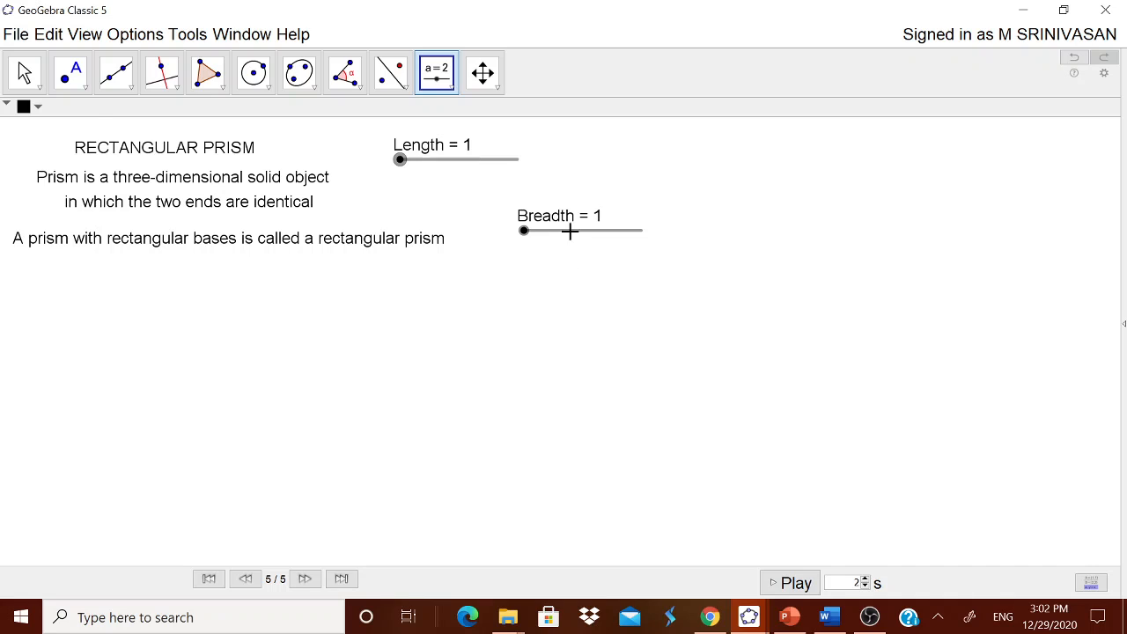
drag(569, 229, 485, 203)
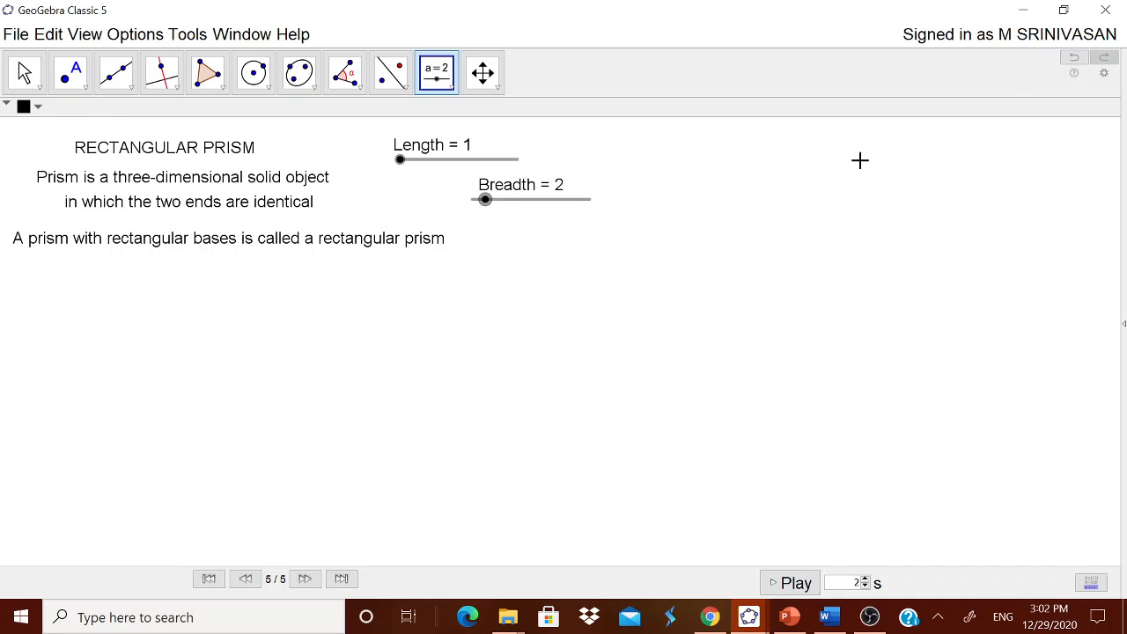
Draw a segment with given length from a new point below the text, using the Length slider as its length.
click(132, 93)
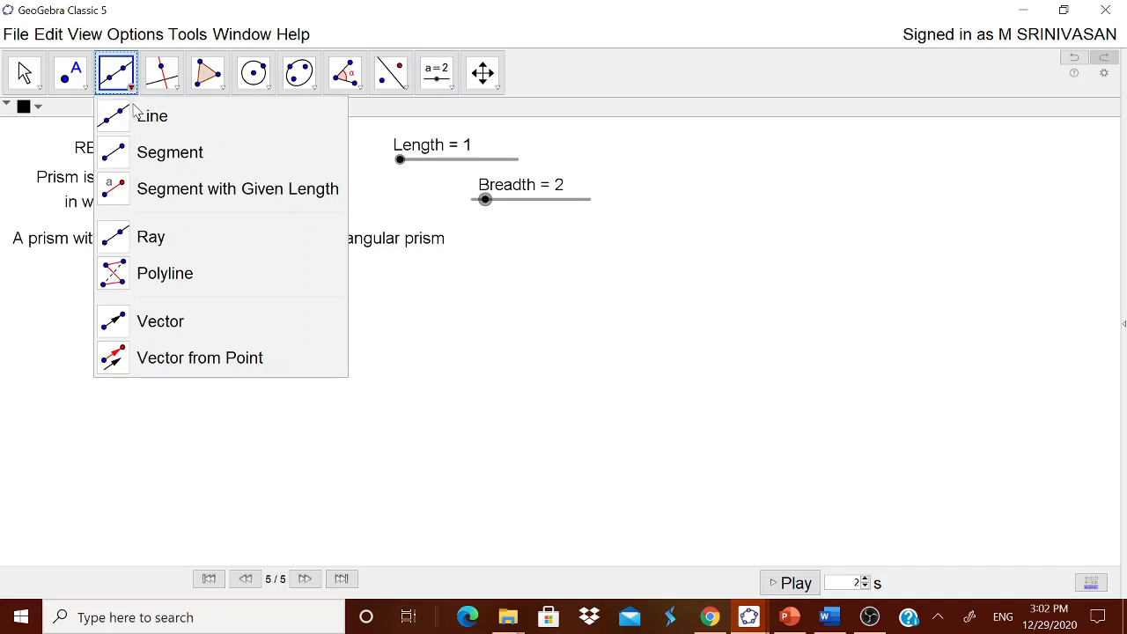
click(211, 186)
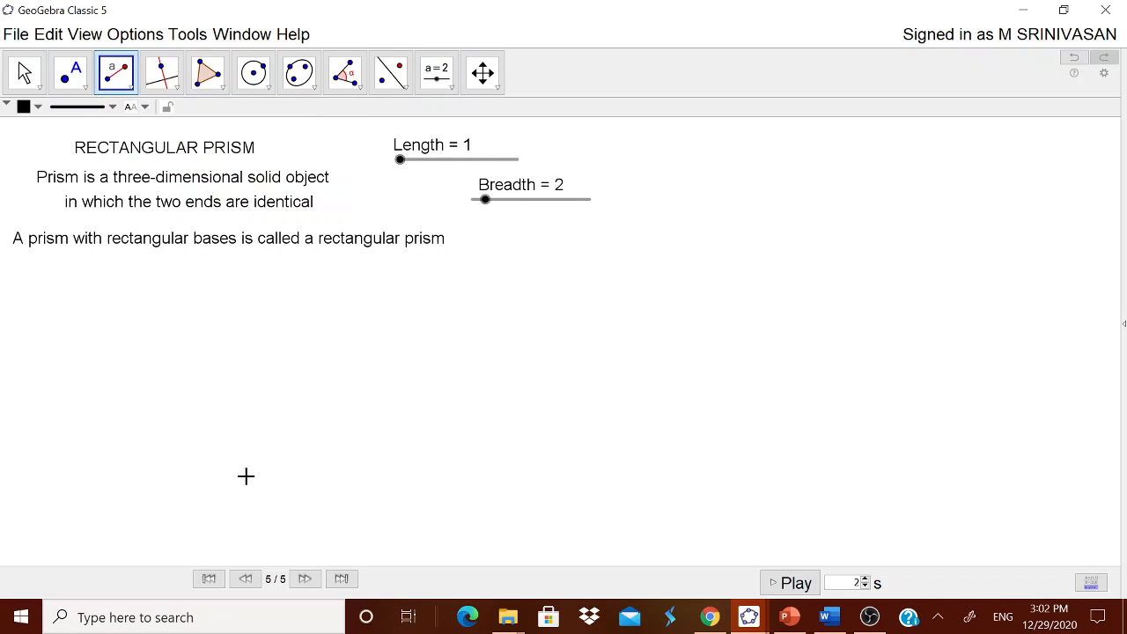
click(179, 460)
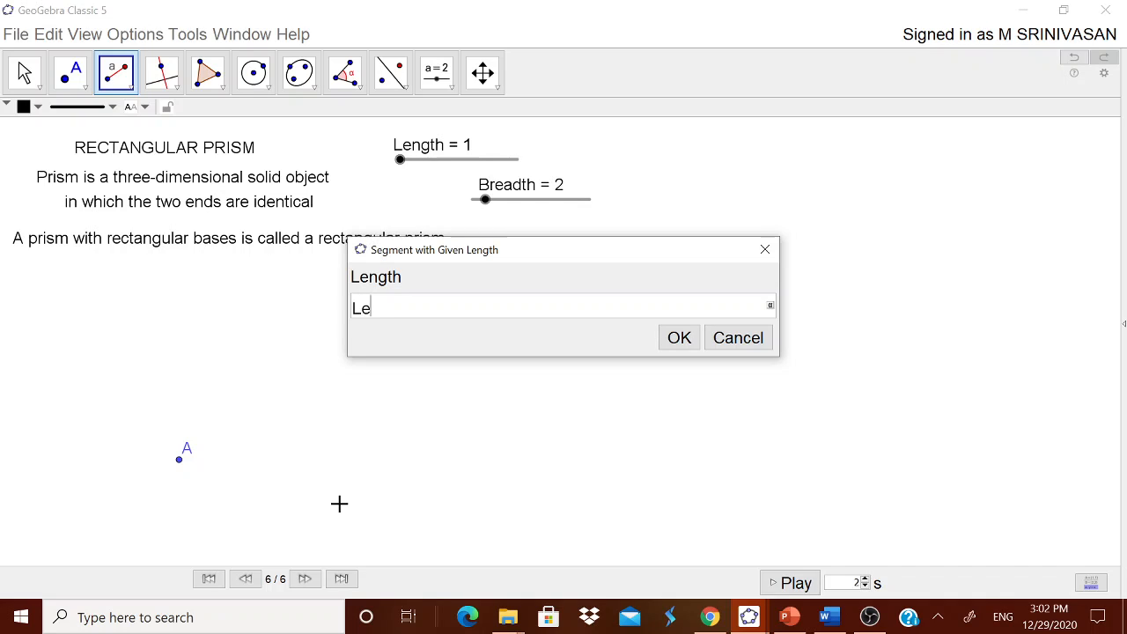
text(Length)
click(671, 351)
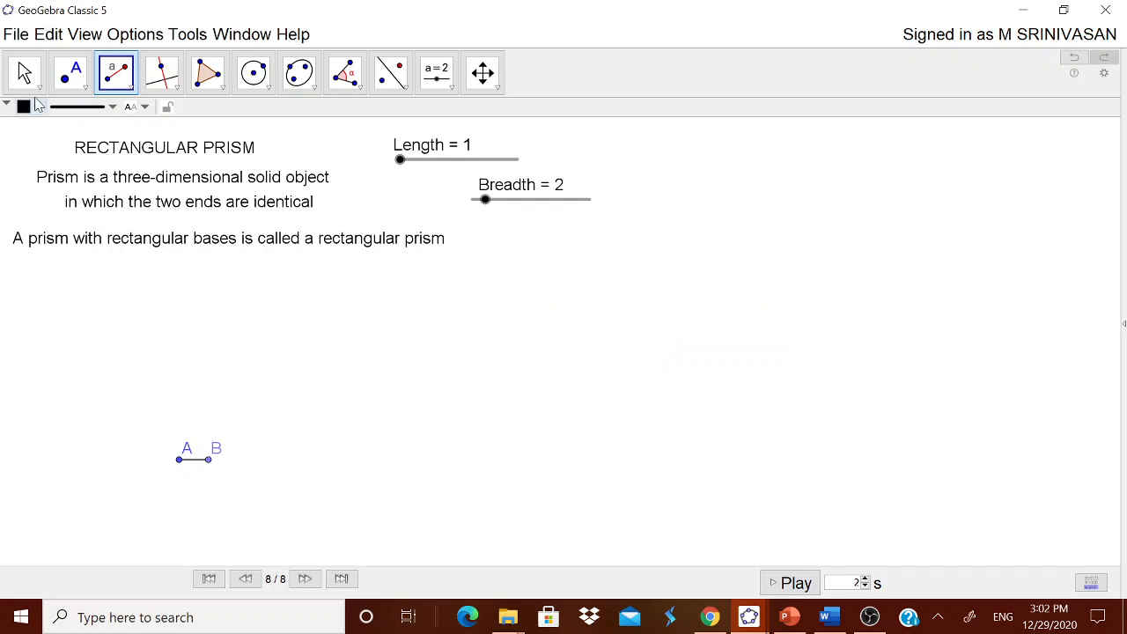
Set the Length slider to 4, and shift segment AB slightly left with its endpoint labels below the line.
key(Escape)
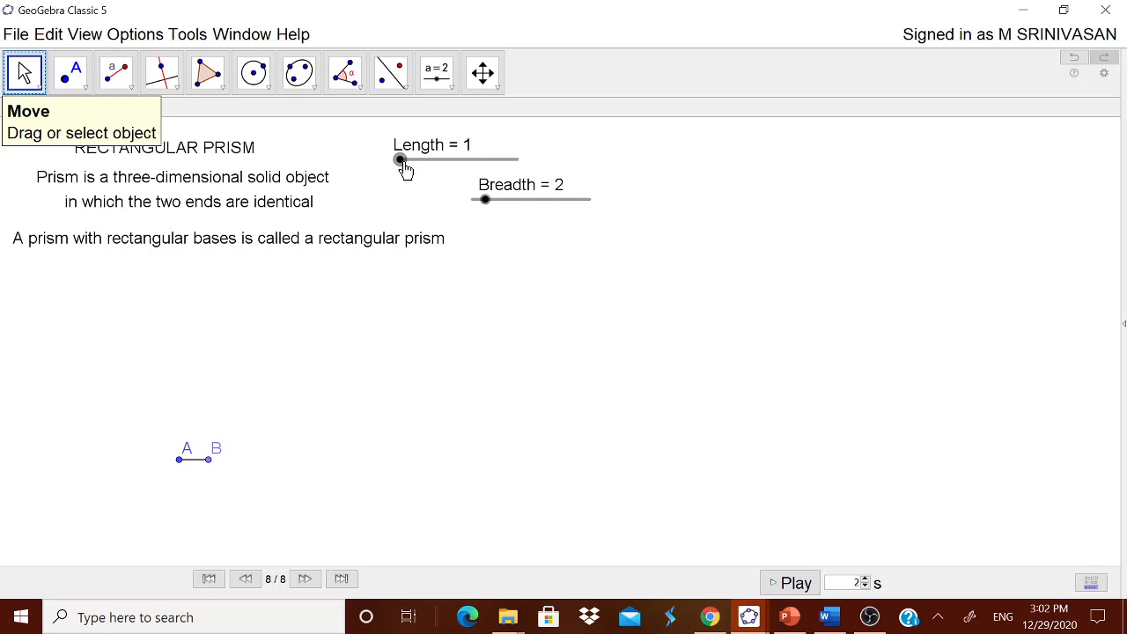
drag(403, 167, 445, 166)
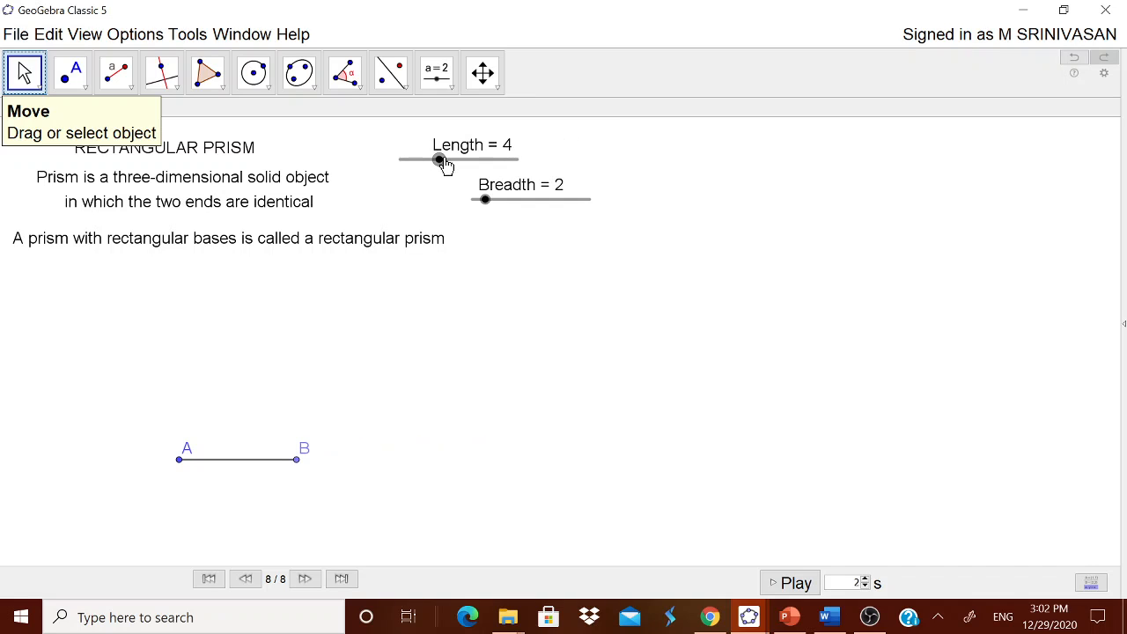
drag(179, 460, 133, 470)
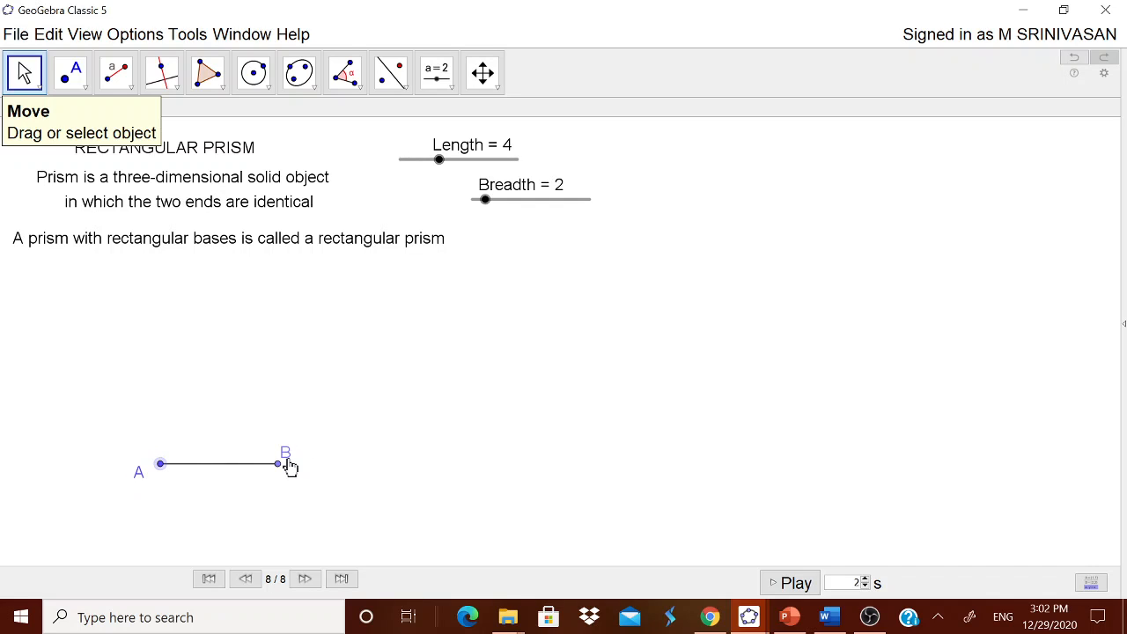
drag(289, 464, 286, 487)
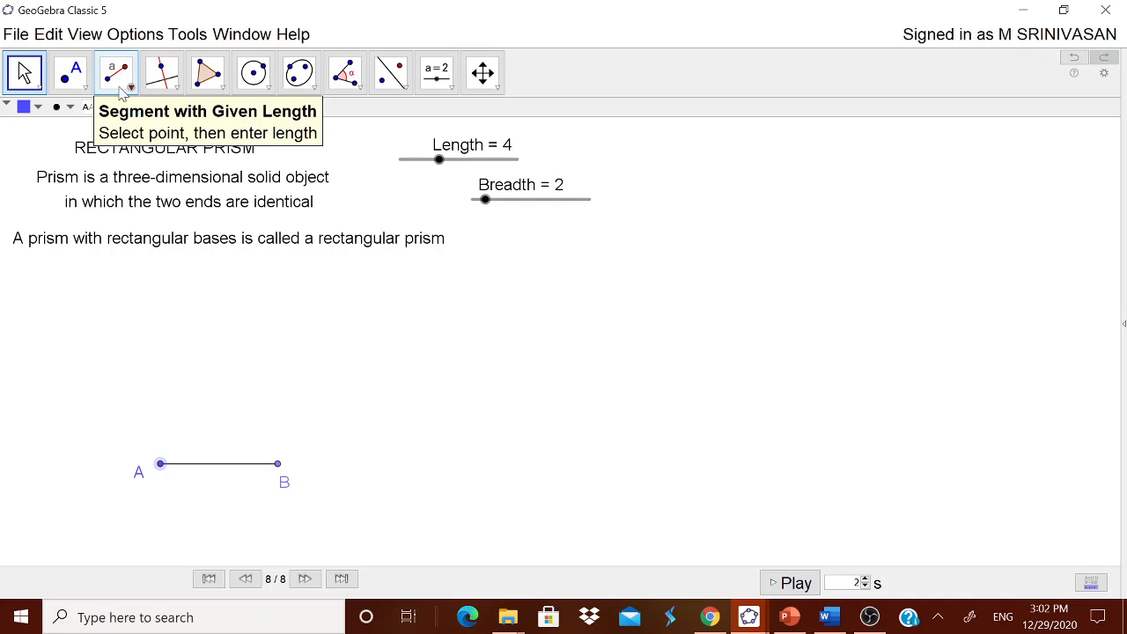
Construct a line perpendicular to segment AB through point B.
click(161, 75)
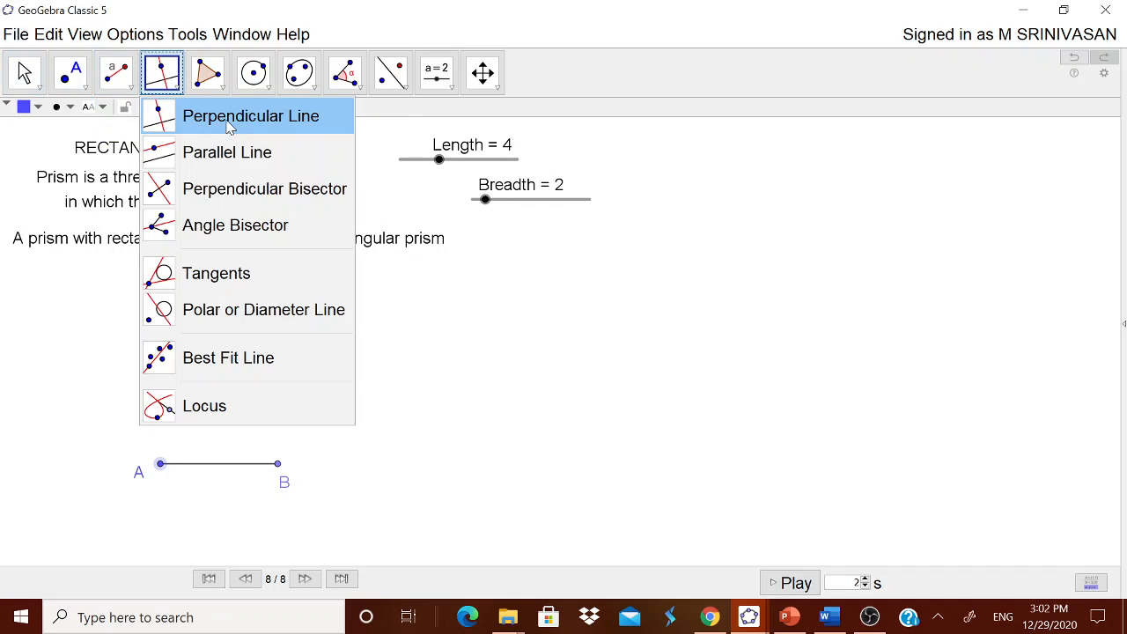
click(227, 123)
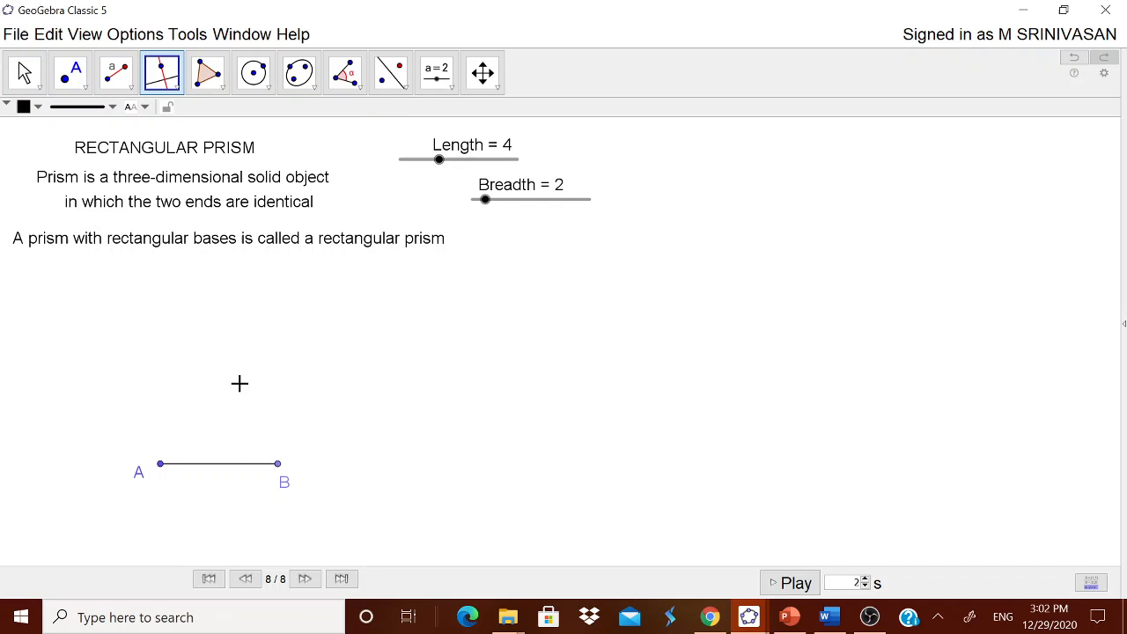
click(249, 464)
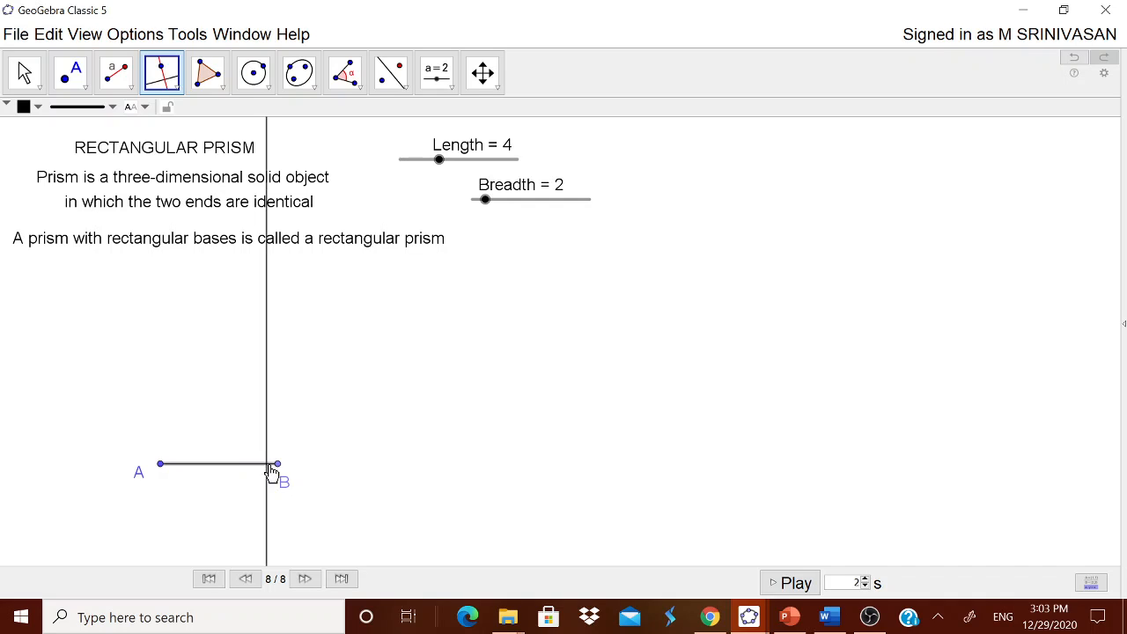
click(277, 465)
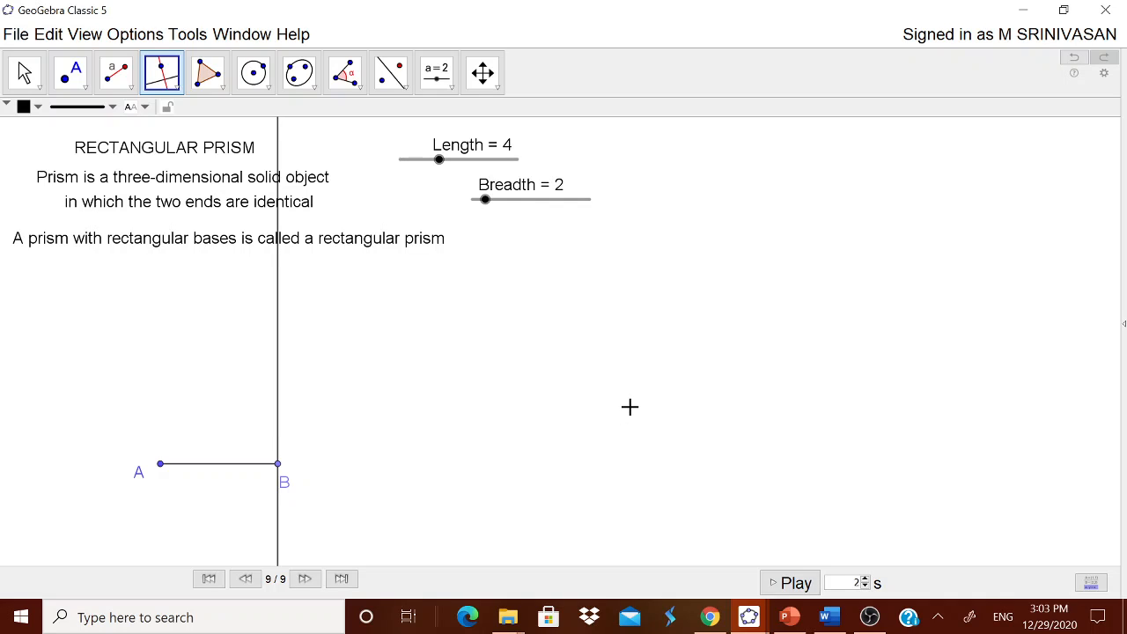
Draw a circle centred at B with radius Breadth, and set the Breadth slider to 3.
click(261, 88)
mouse_move(299, 79)
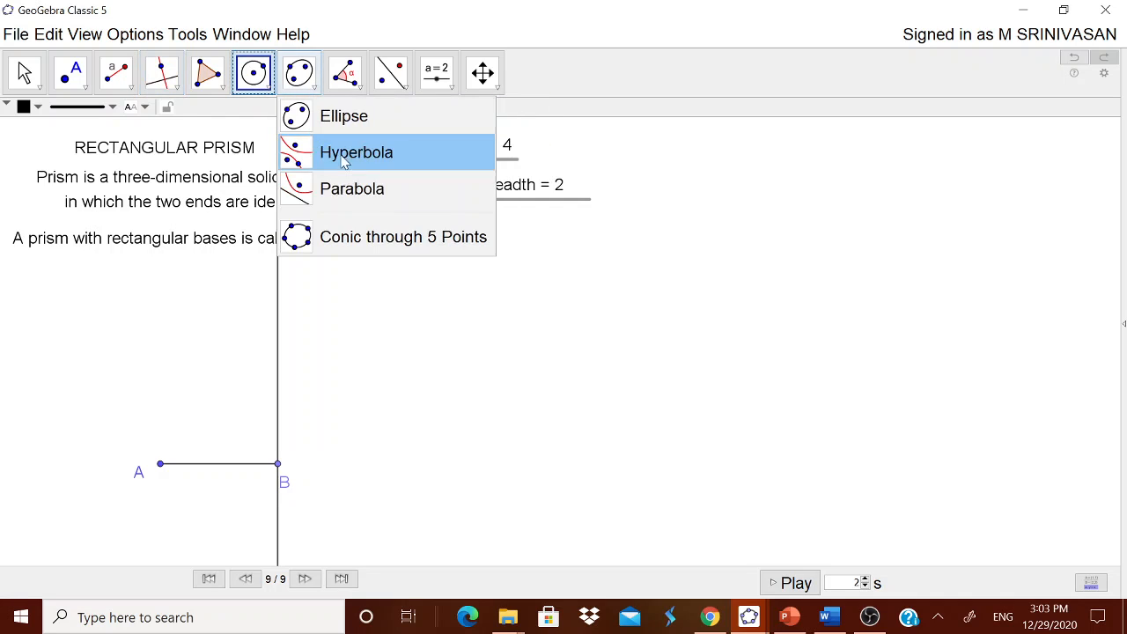
mouse_move(259, 88)
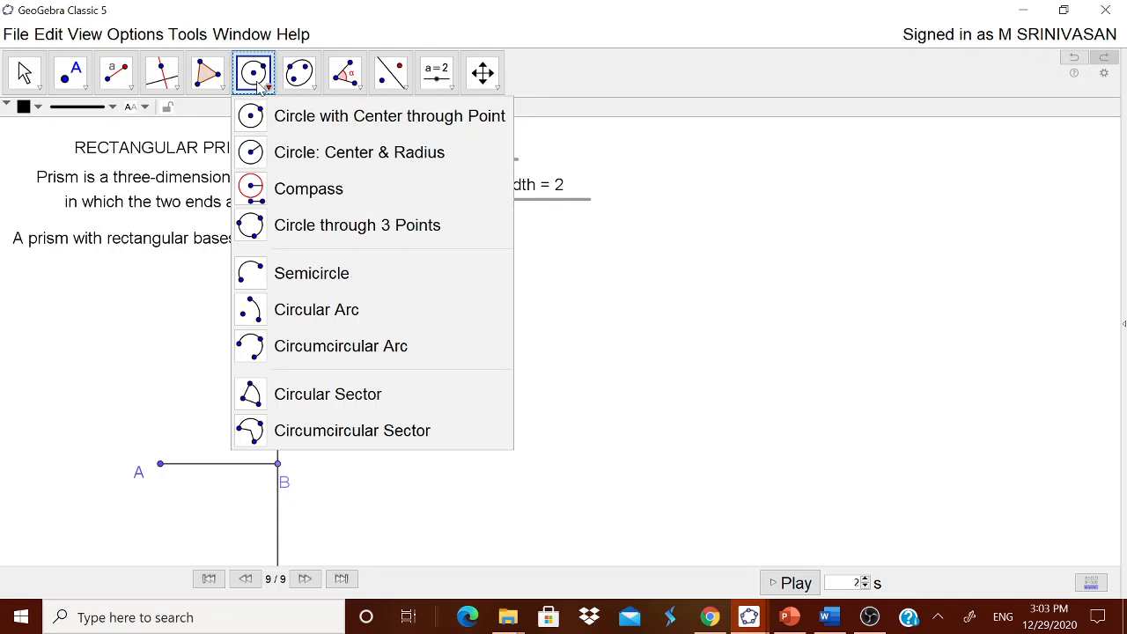
click(342, 155)
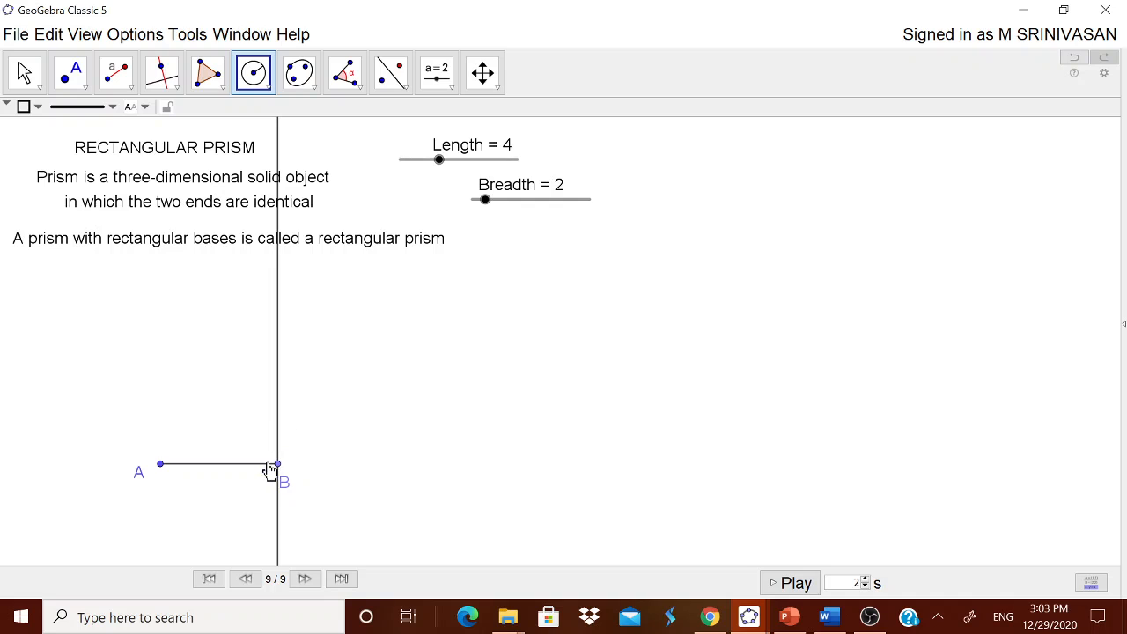
click(278, 467)
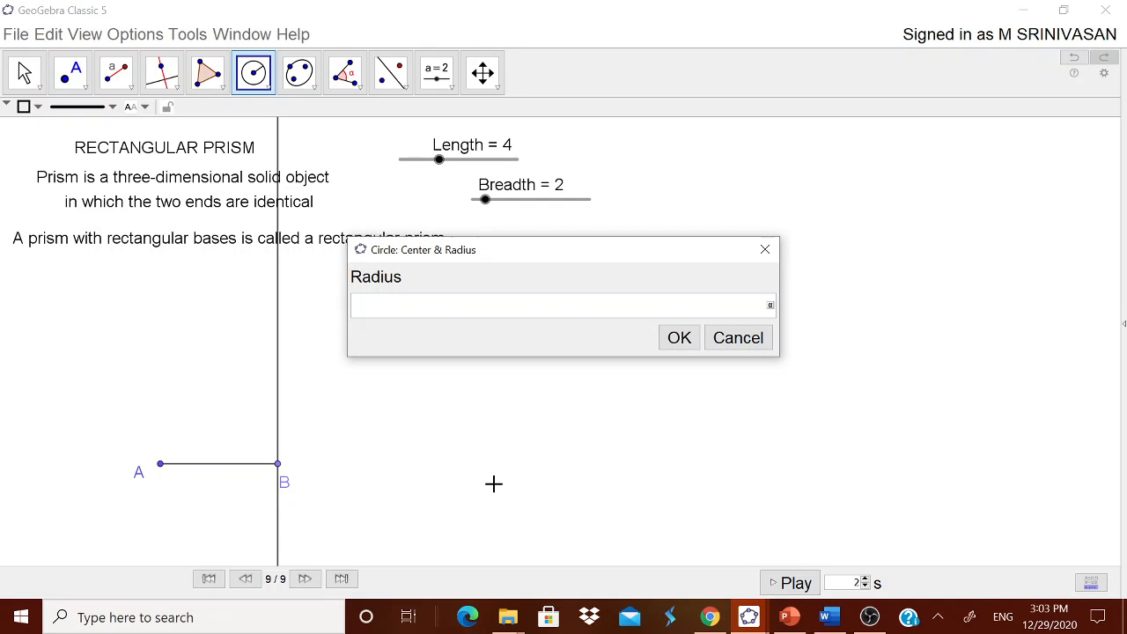
text(Breadth)
click(679, 340)
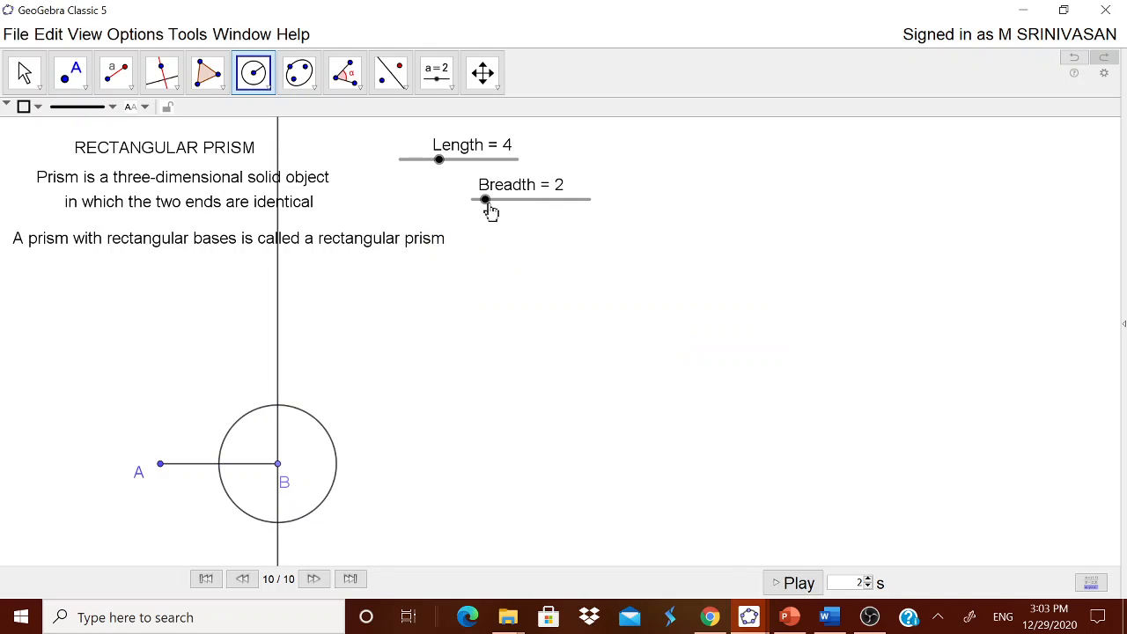
key(Escape)
mouse_move(490, 210)
mouse_down()
mouse_move(514, 208)
mouse_move(503, 211)
mouse_up()
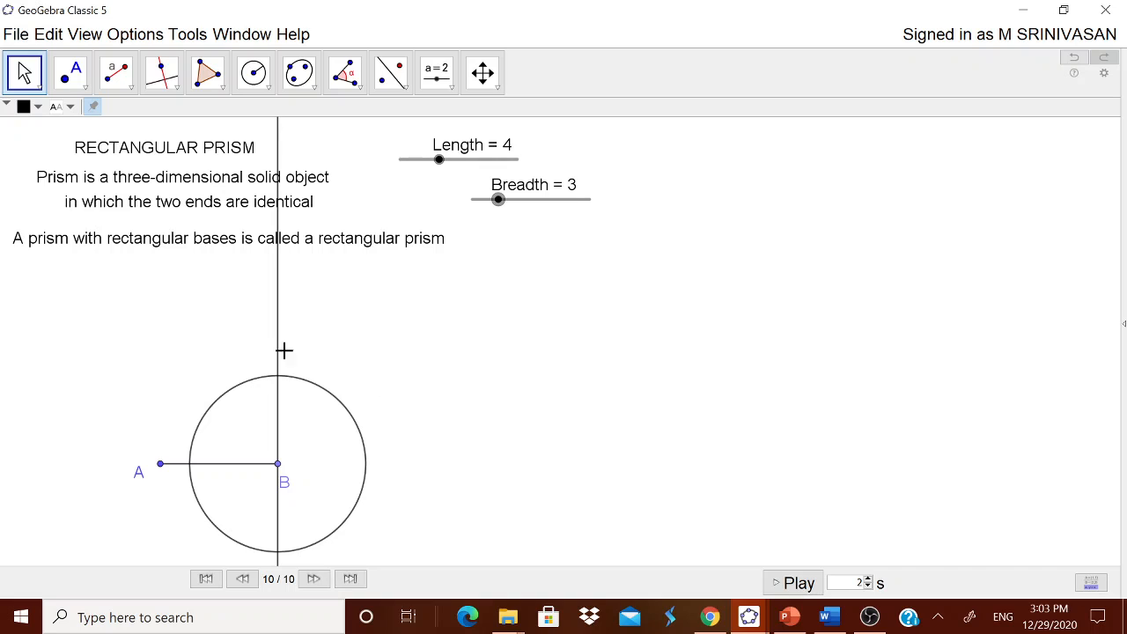
Create the intersection points of the circle and the perpendicular line through B.
click(81, 83)
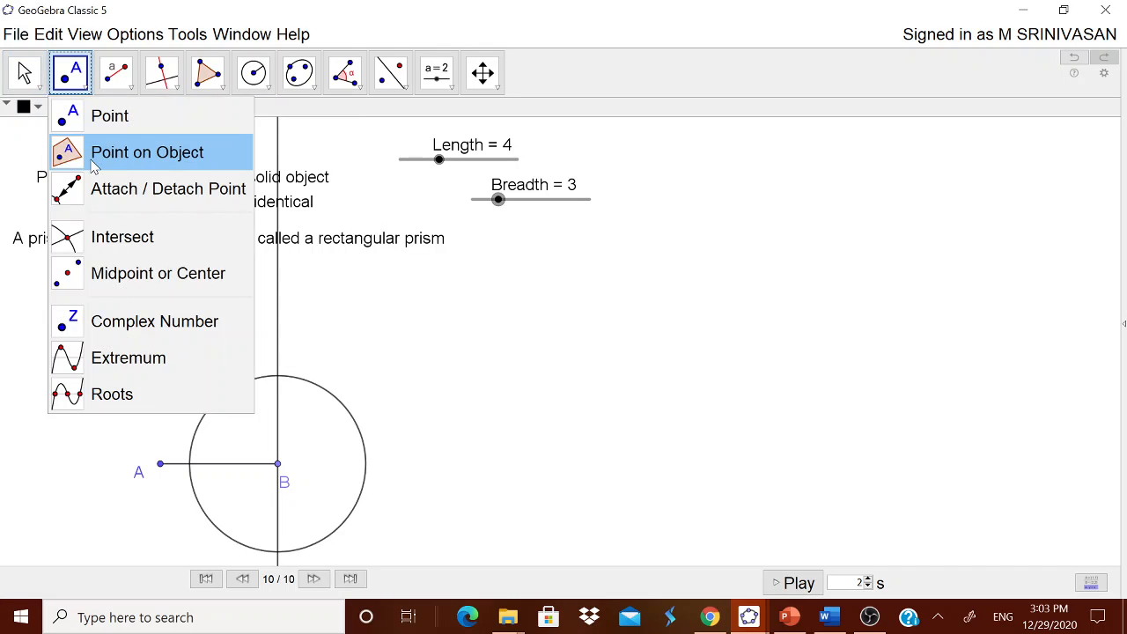
click(103, 236)
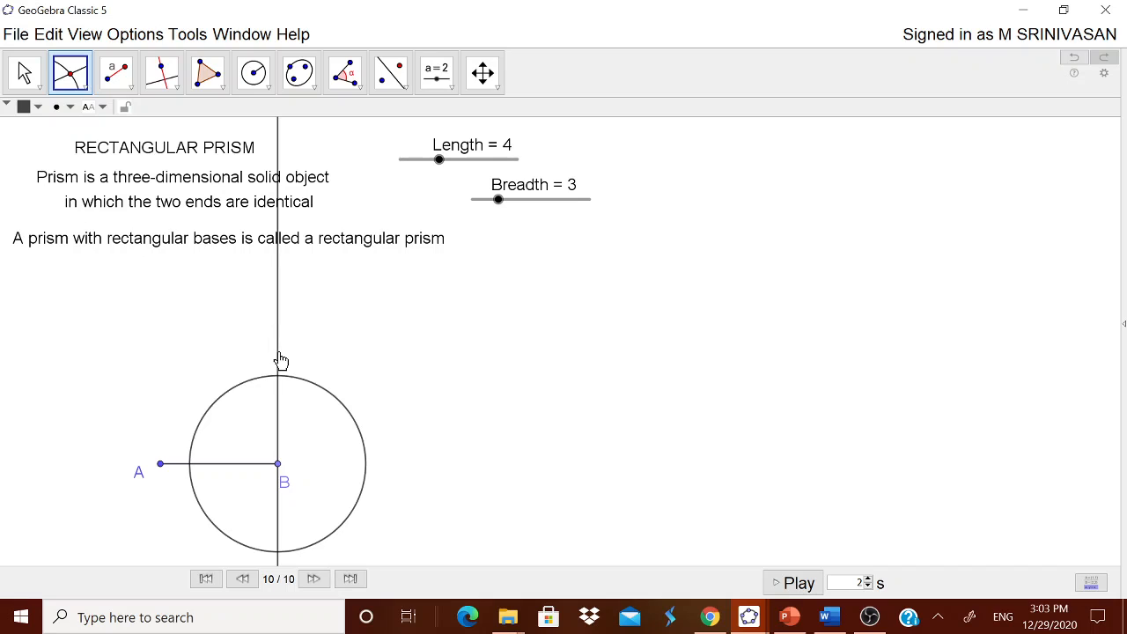
click(280, 360)
click(309, 386)
Rename the upper intersection point of the circle and perpendicular line as C, keeping the Breadth slider at 3.
right_click(279, 388)
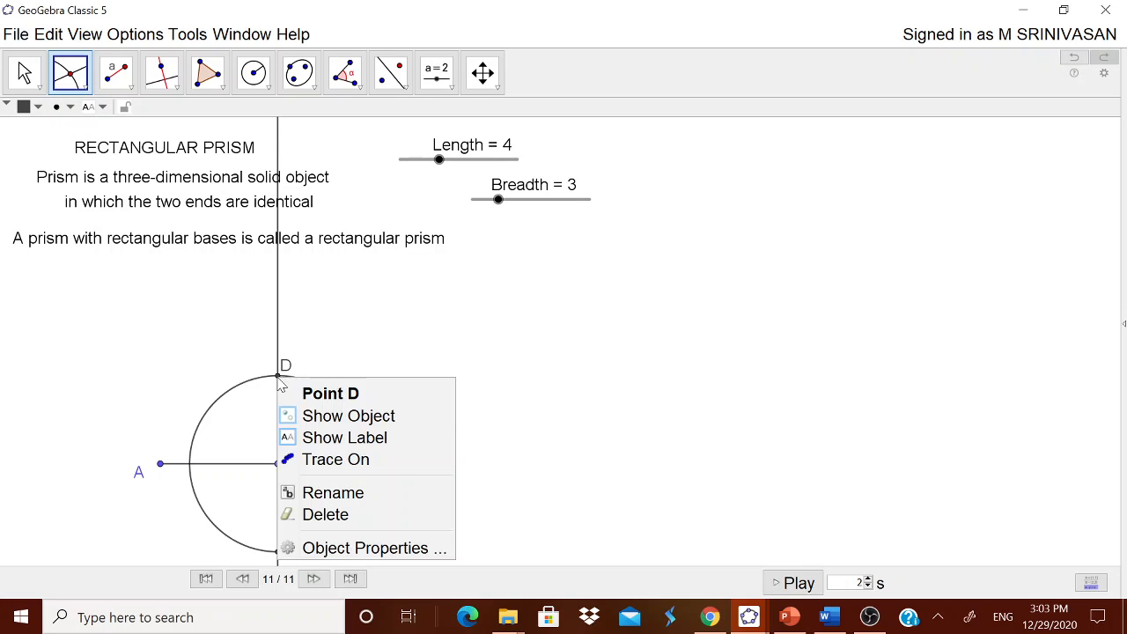
click(346, 492)
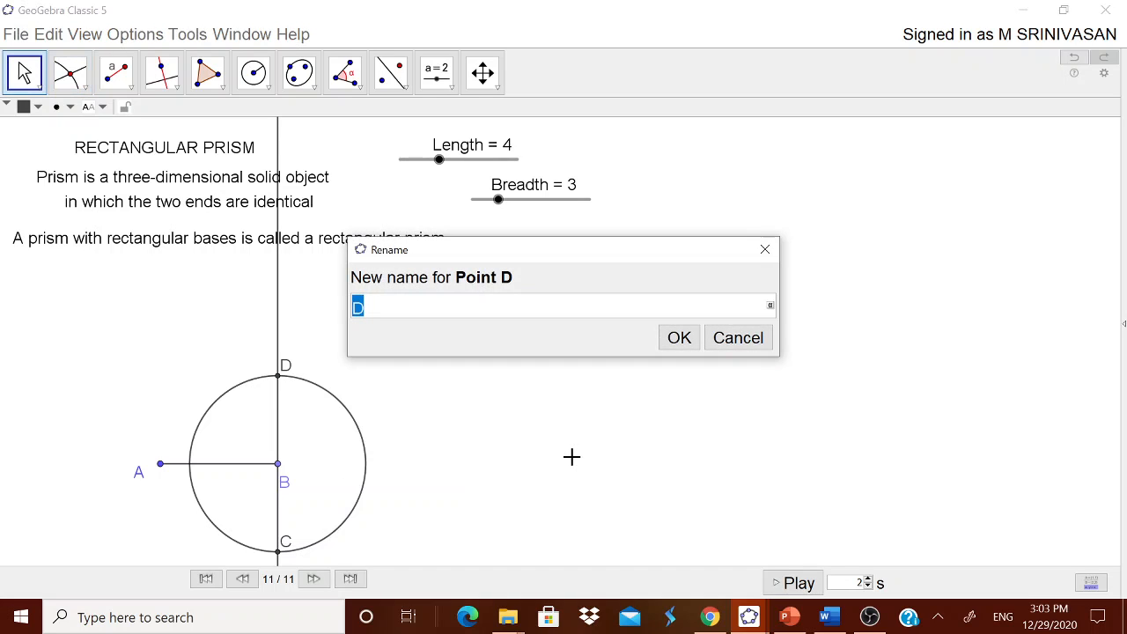
text(C)
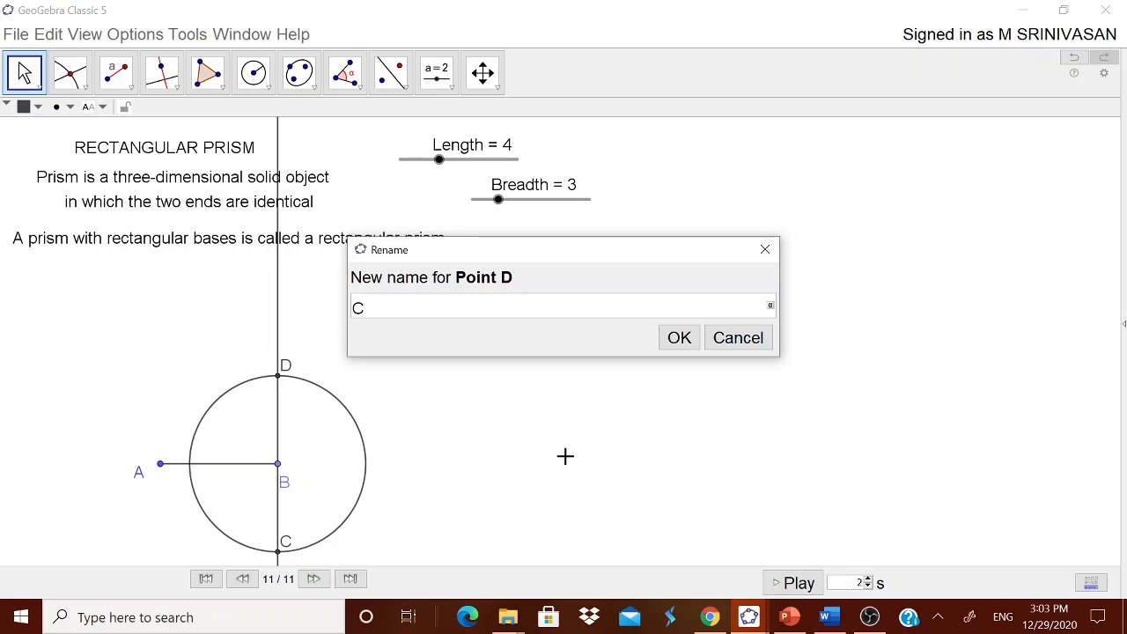
click(680, 344)
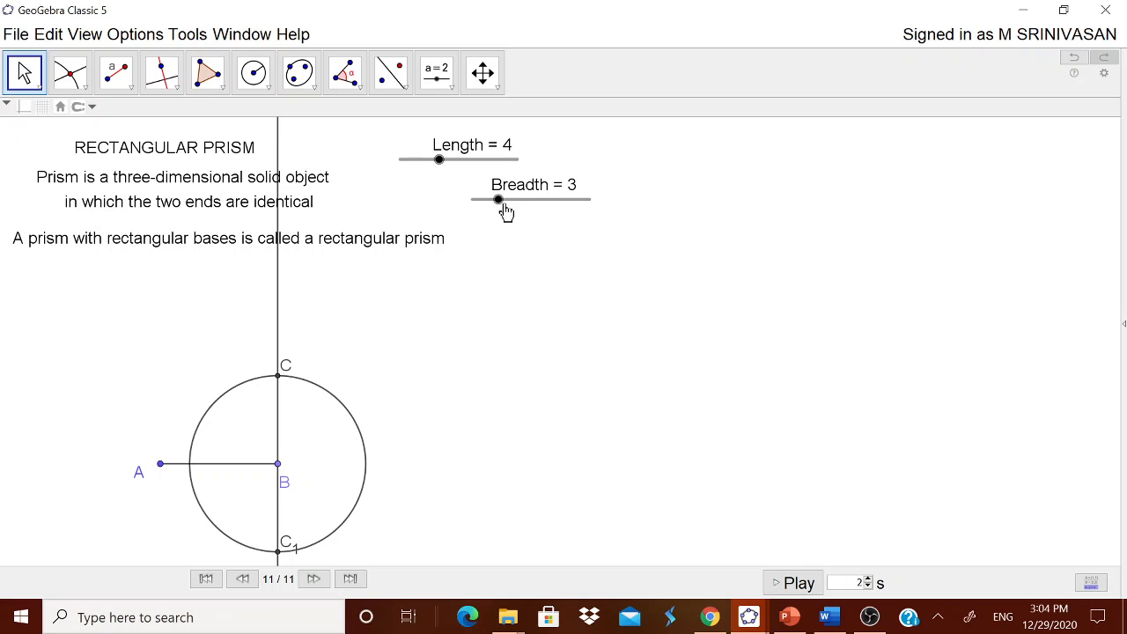
mouse_move(499, 200)
mouse_down()
mouse_move(539, 203)
mouse_move(503, 204)
mouse_up()
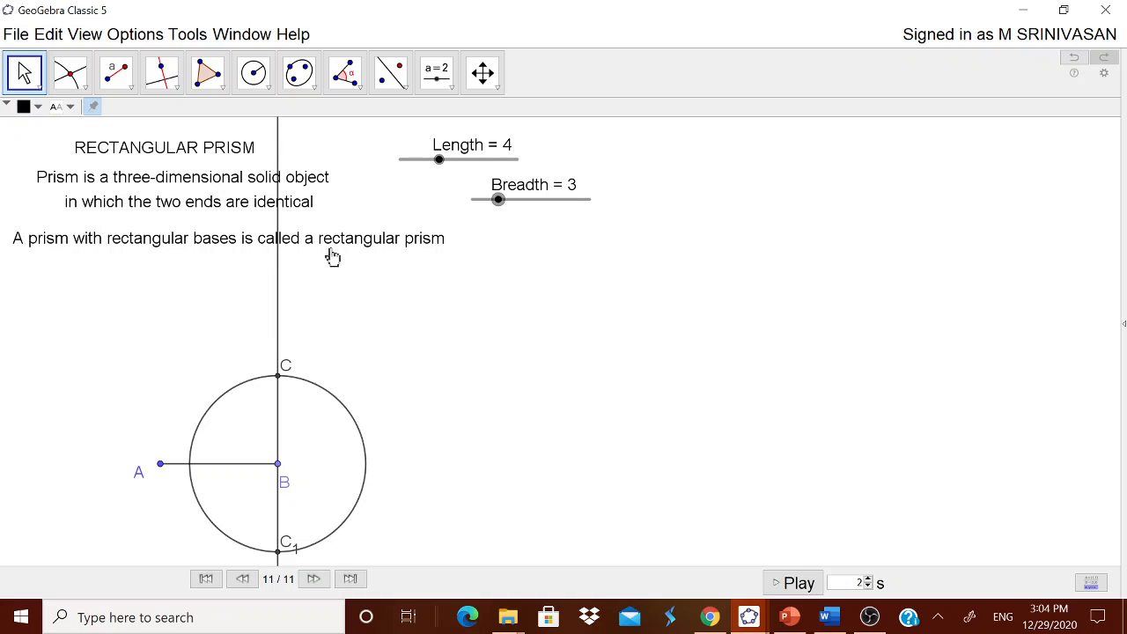
Construct a line perpendicular to segment AB through point A.
click(178, 90)
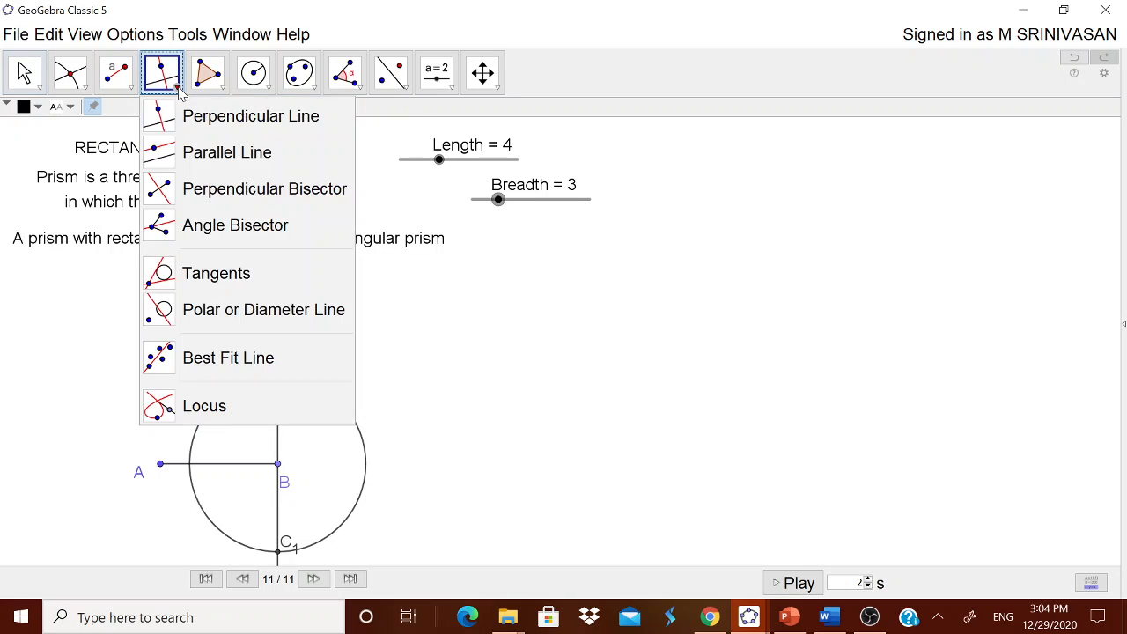
click(212, 129)
click(220, 472)
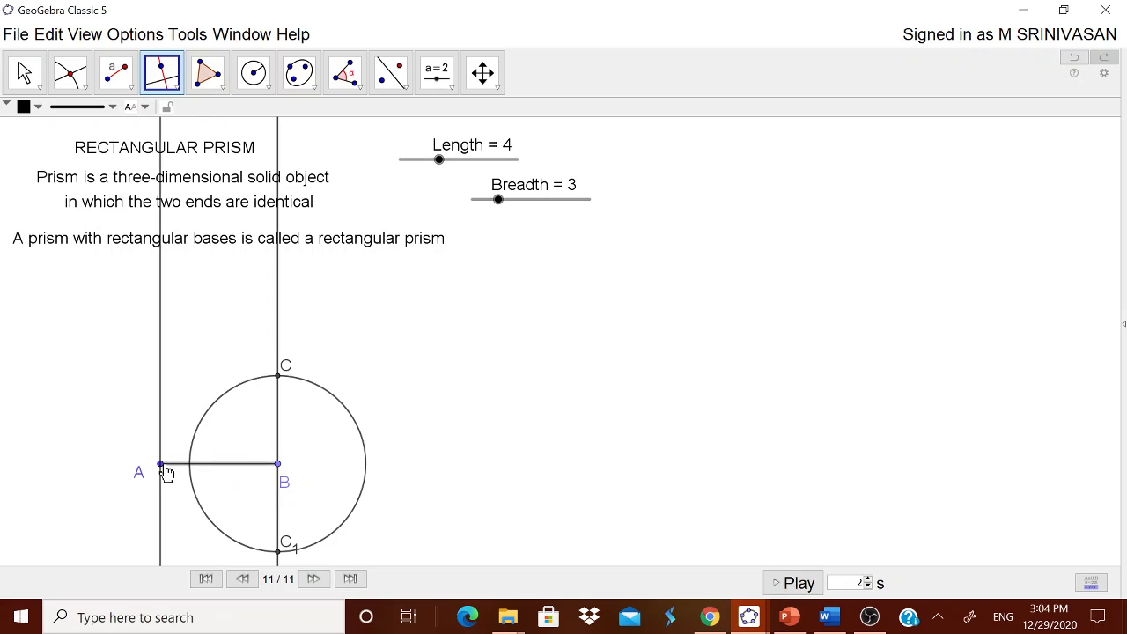
click(161, 464)
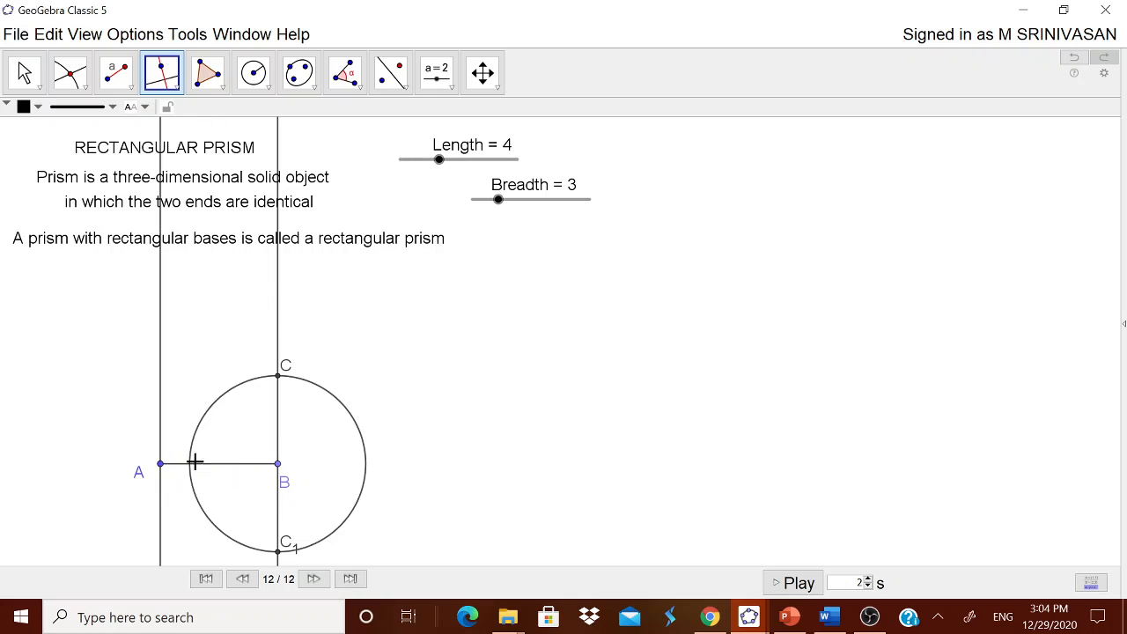
Construct a line parallel to segment AB through point C.
click(180, 92)
click(204, 151)
click(219, 464)
click(278, 384)
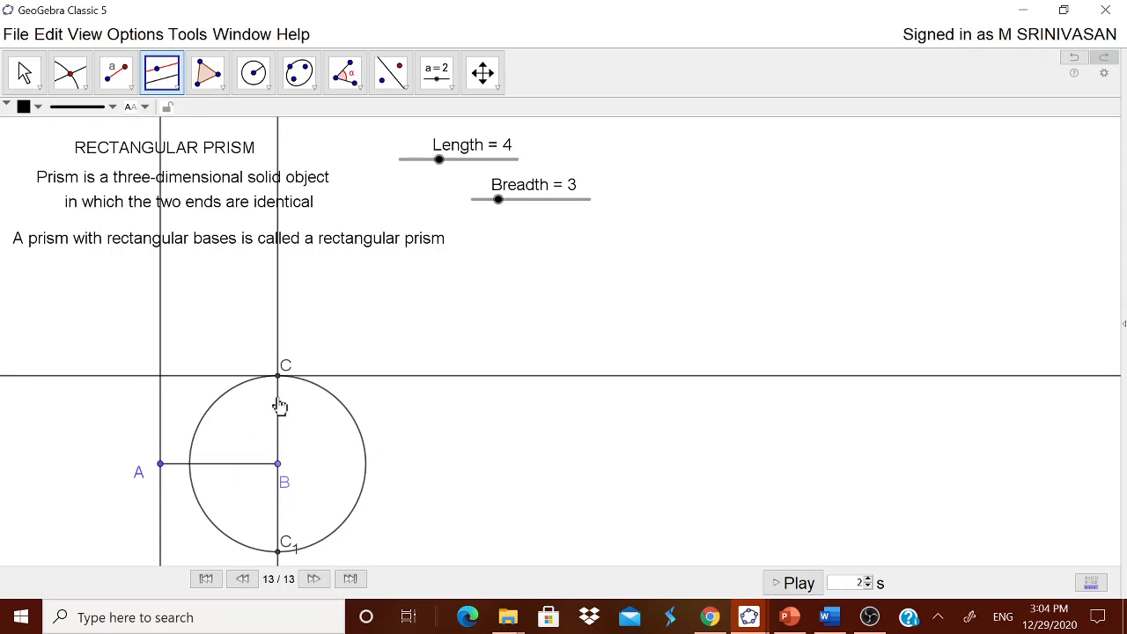
click(21, 84)
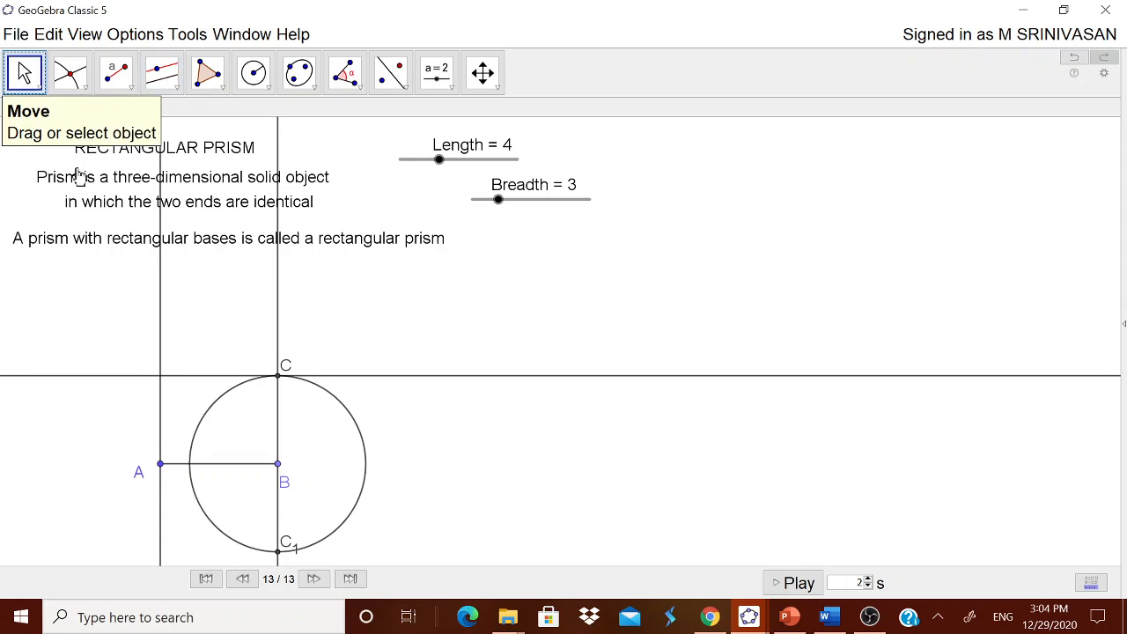
Mark the intersection of the parallel line through C with the perpendicular line through A.
click(85, 87)
click(122, 236)
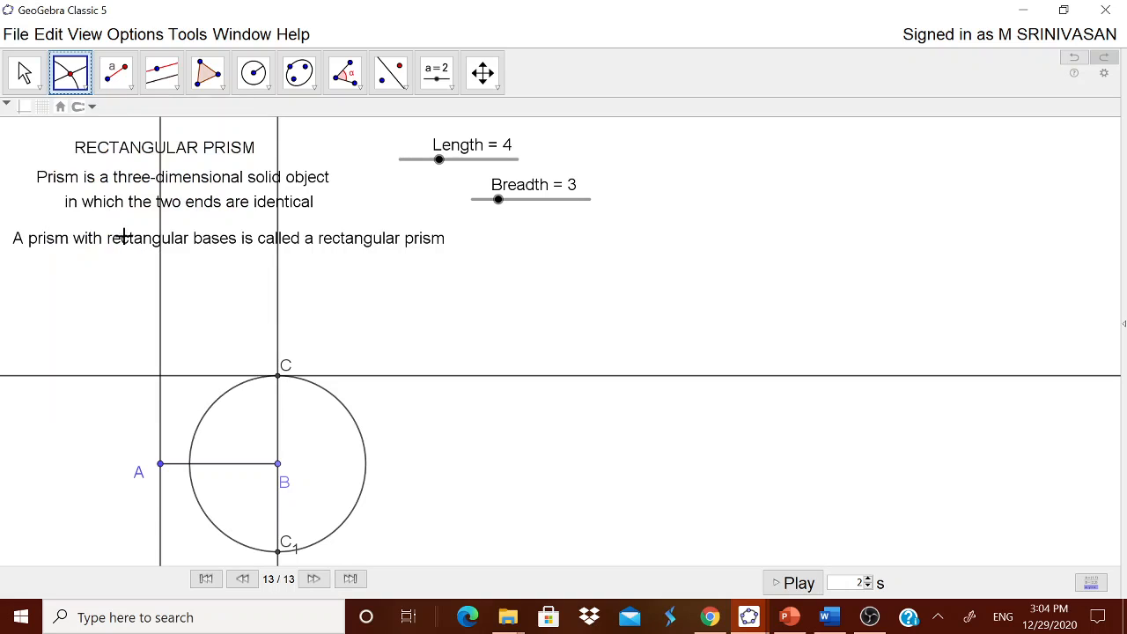
click(118, 385)
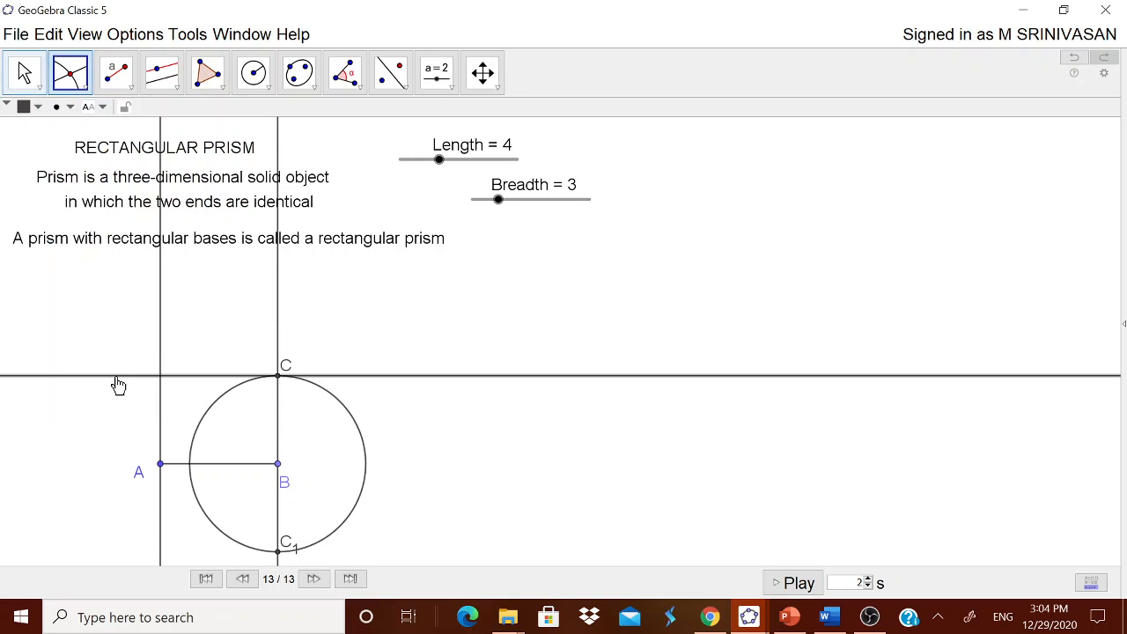
click(162, 347)
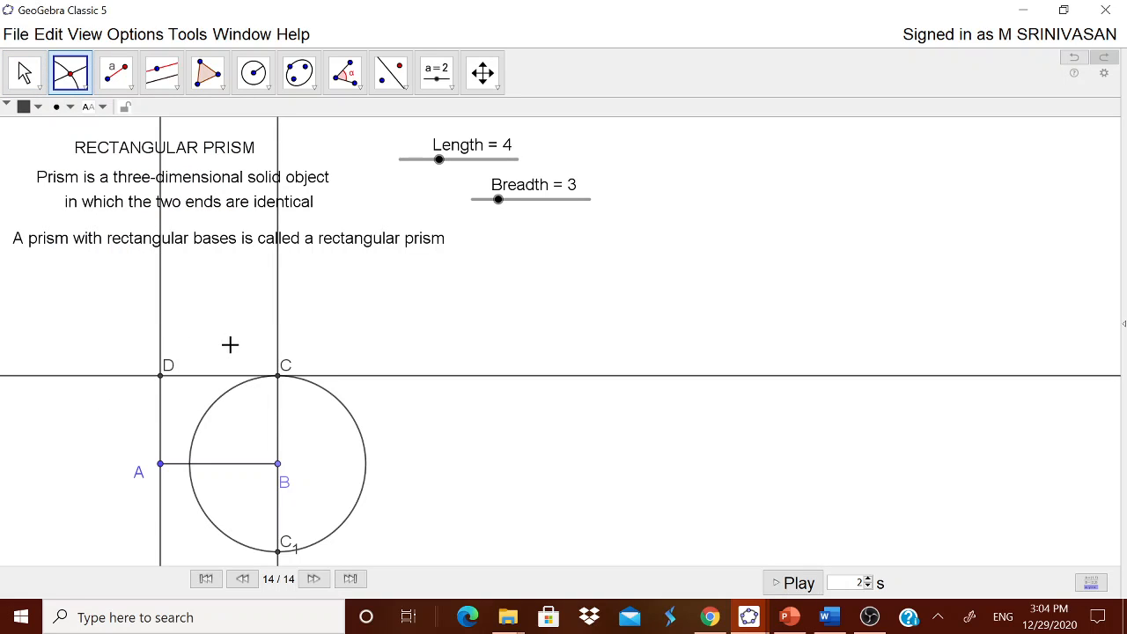
Draw the polygon ABCD through points A, B, C and D, closing it at A.
click(208, 73)
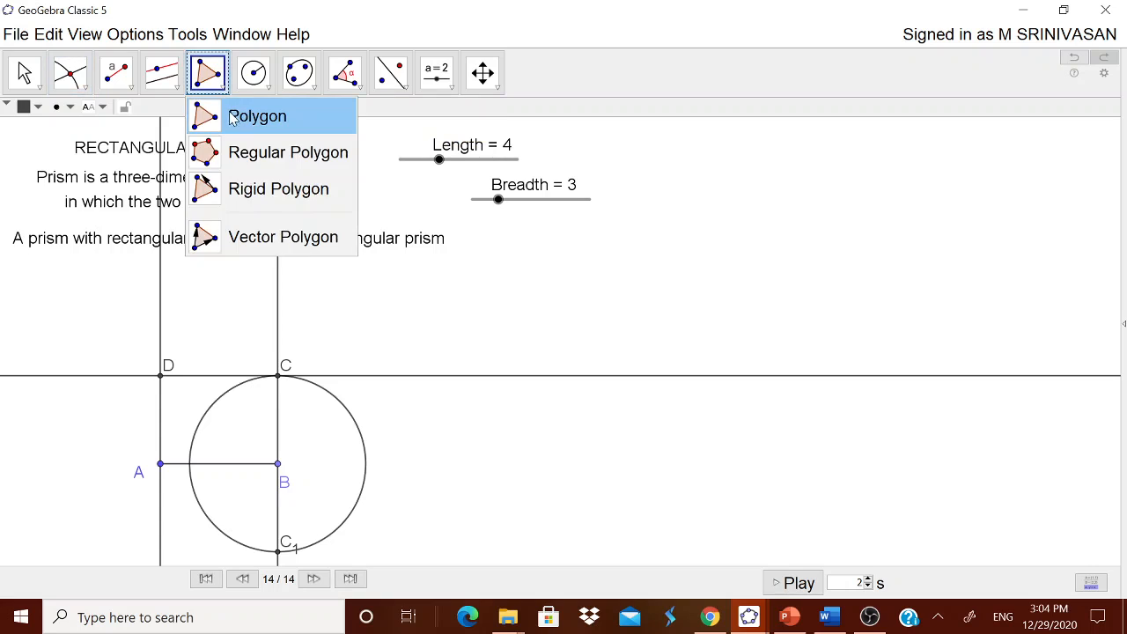
click(233, 118)
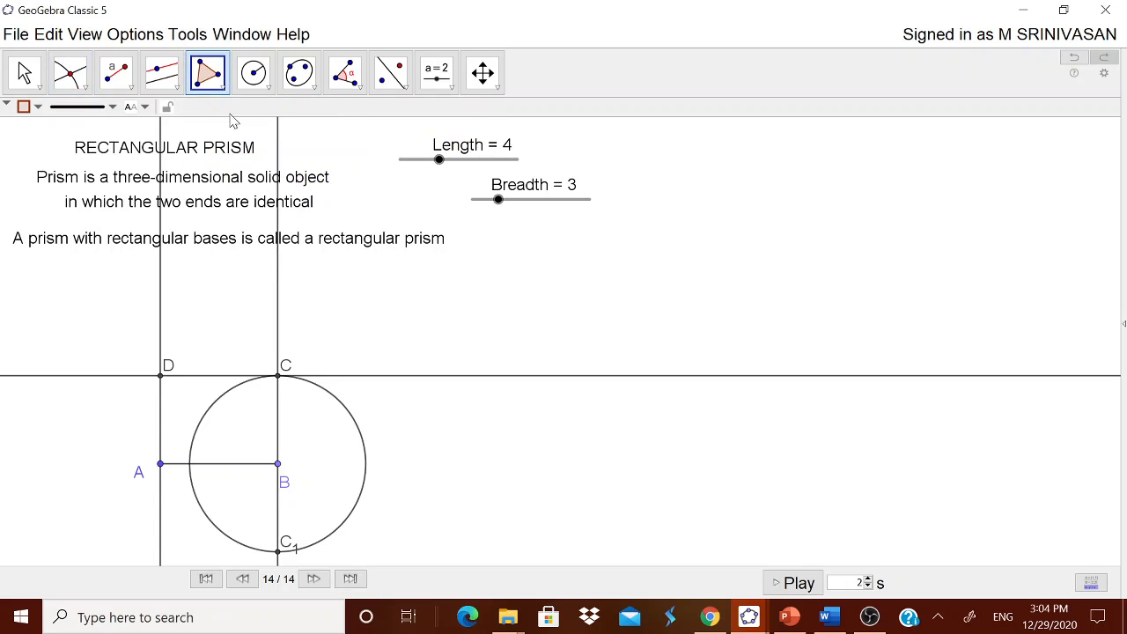
click(161, 464)
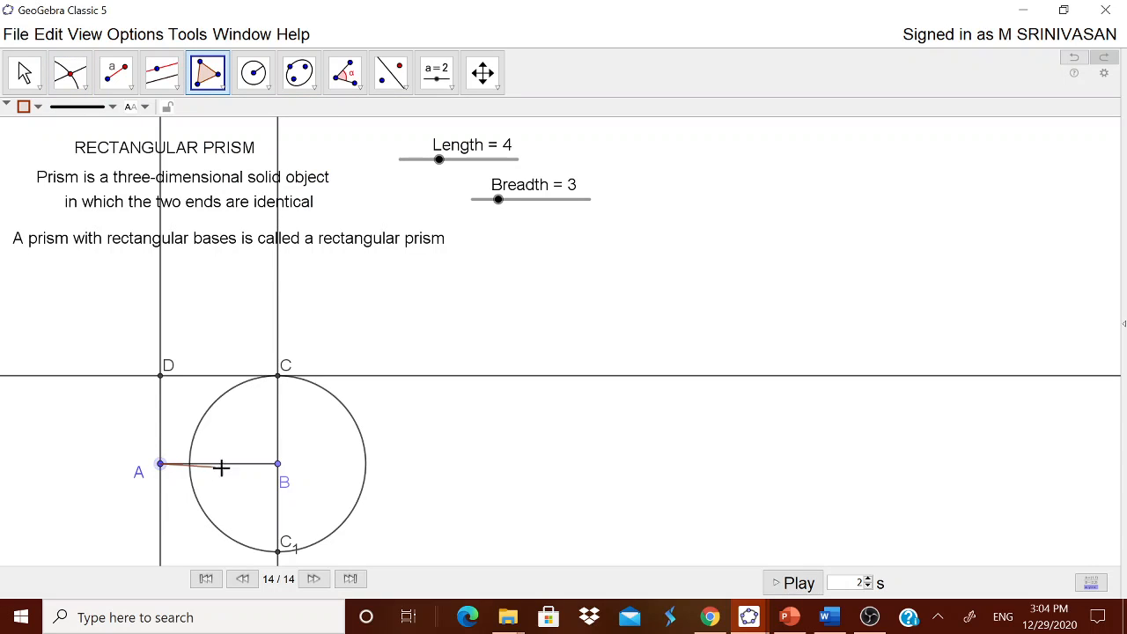
click(277, 463)
click(277, 377)
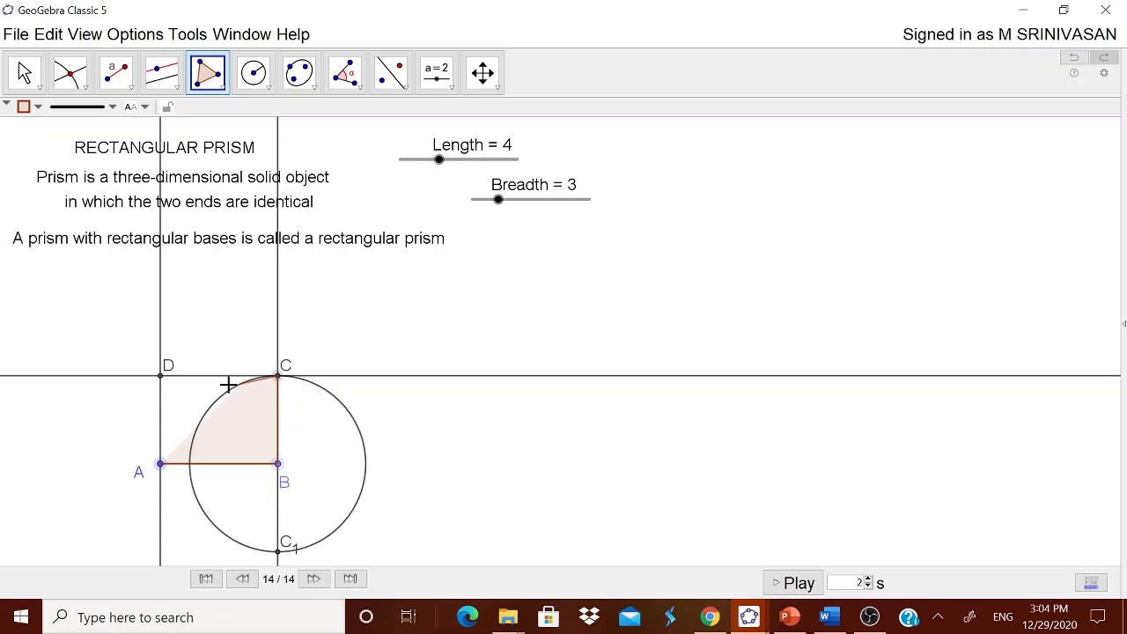
click(162, 379)
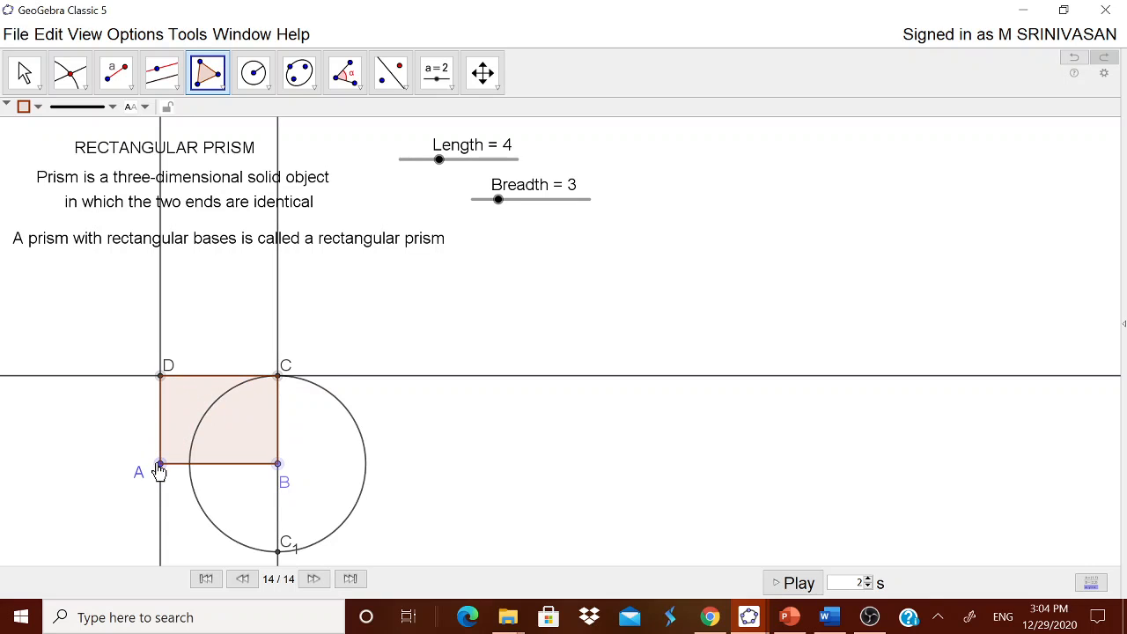
click(160, 464)
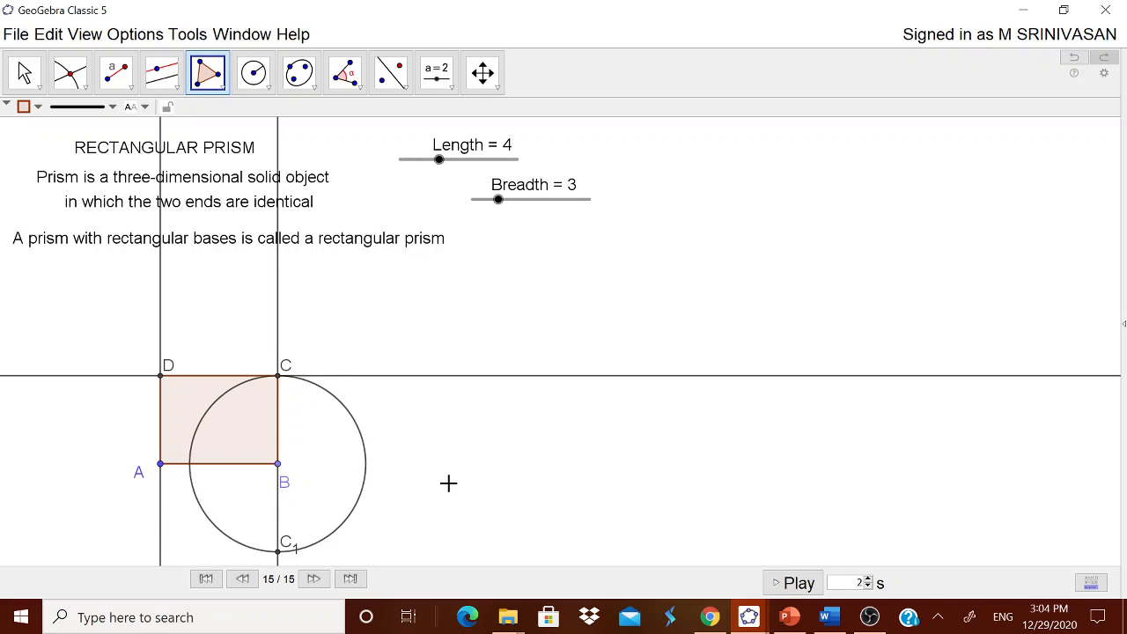
key(Escape)
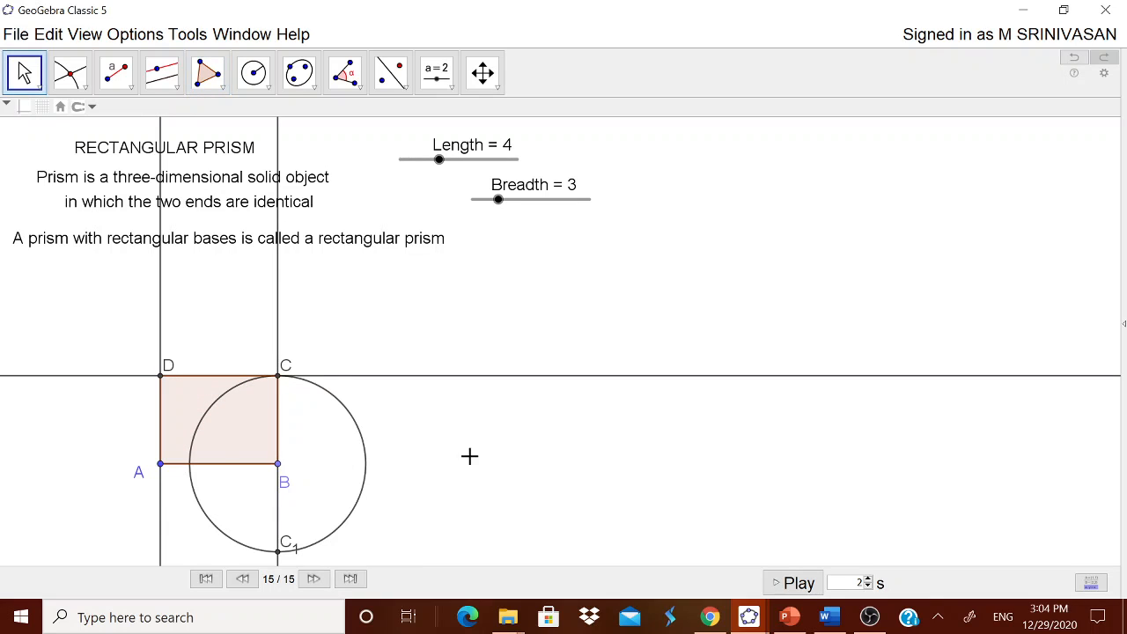
Hide the parallel line through C, the circle centred at B and point C₁.
right_click(423, 379)
click(453, 421)
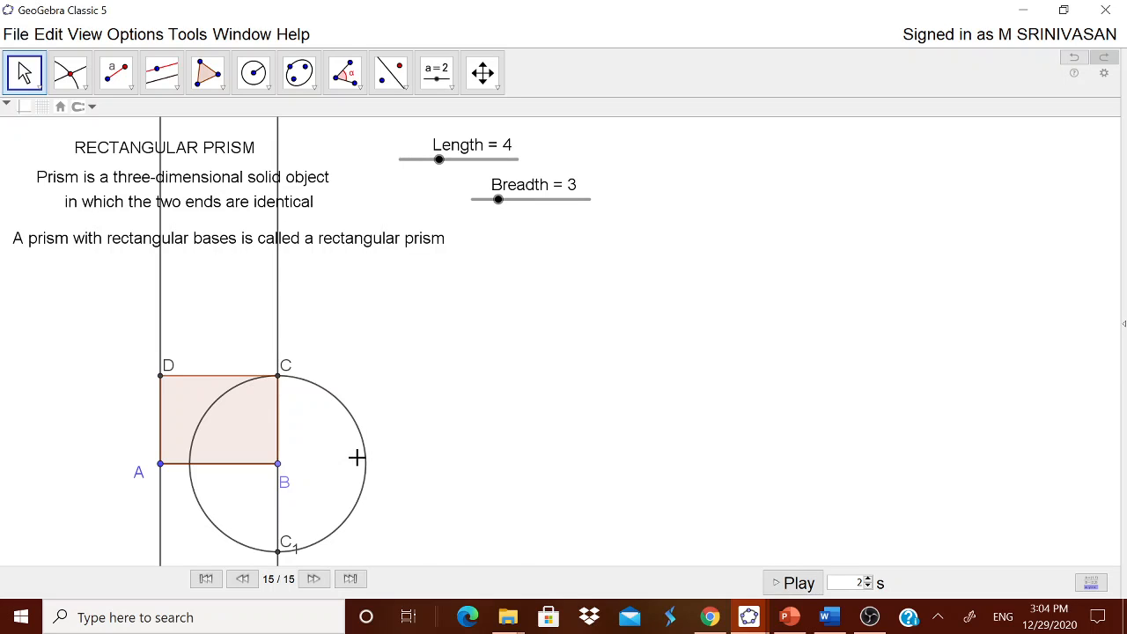
right_click(363, 454)
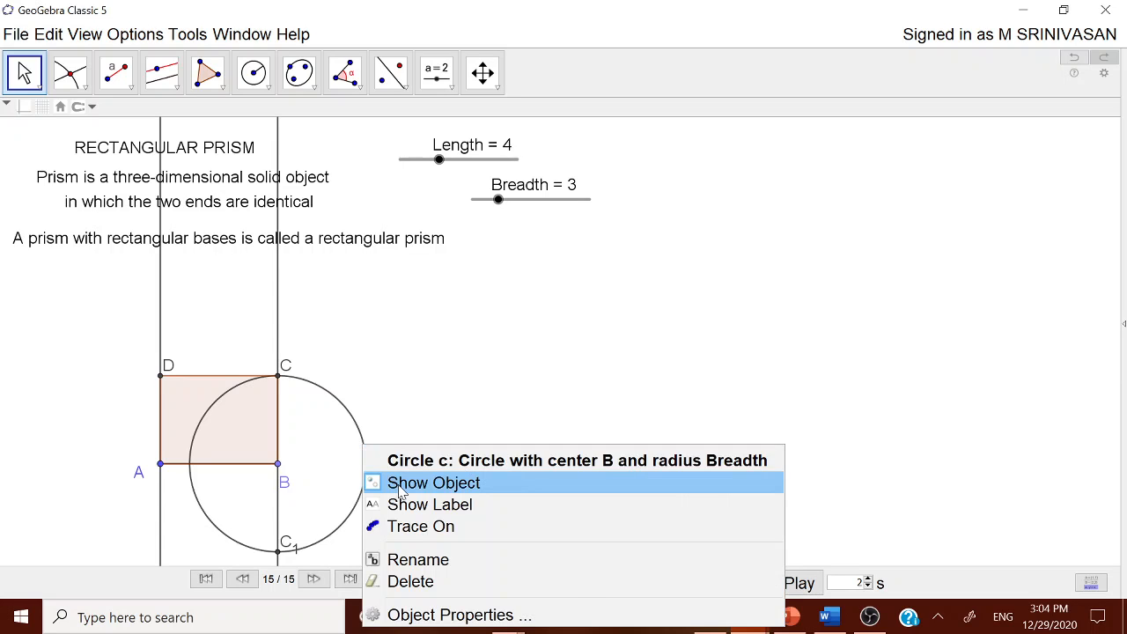
click(393, 483)
right_click(279, 559)
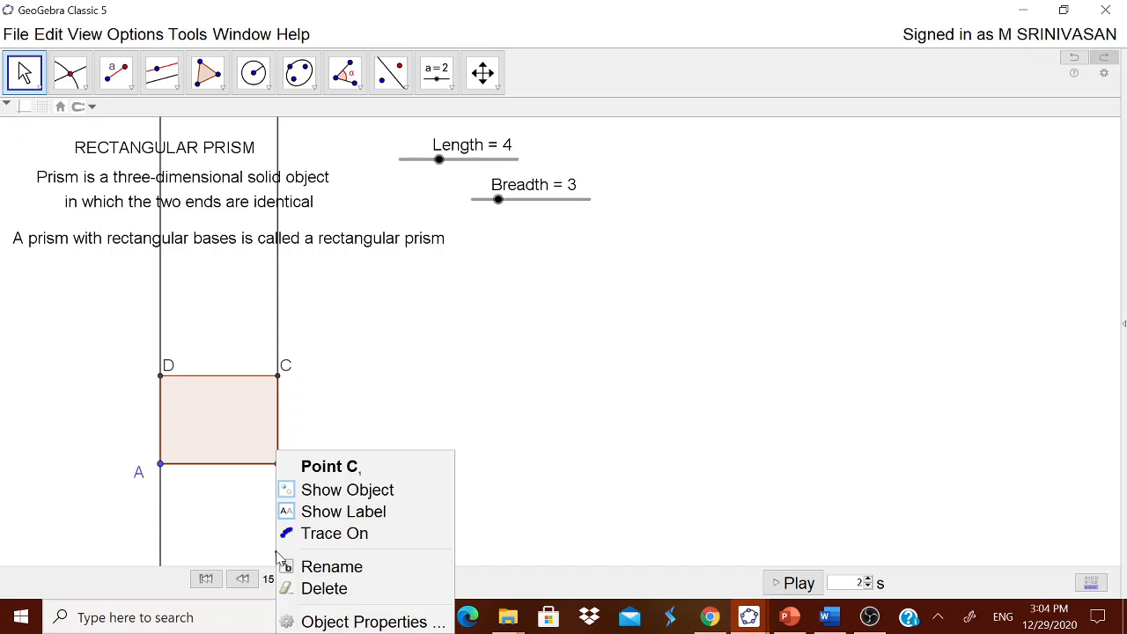
click(351, 490)
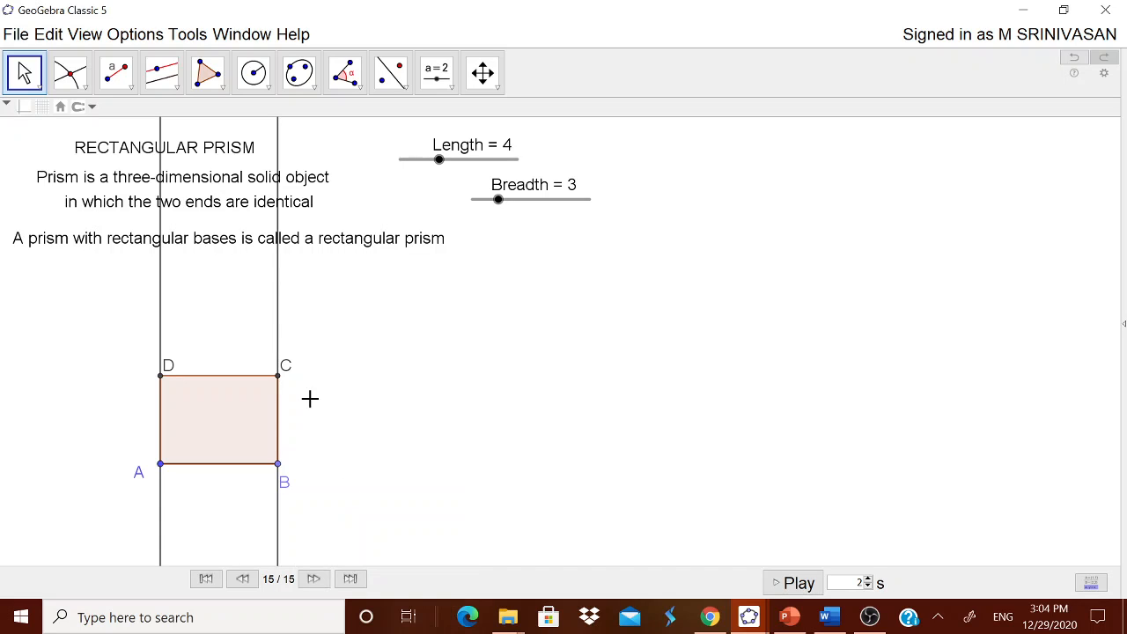
Hide the two perpendicular lines through points B and A.
right_click(279, 296)
click(310, 326)
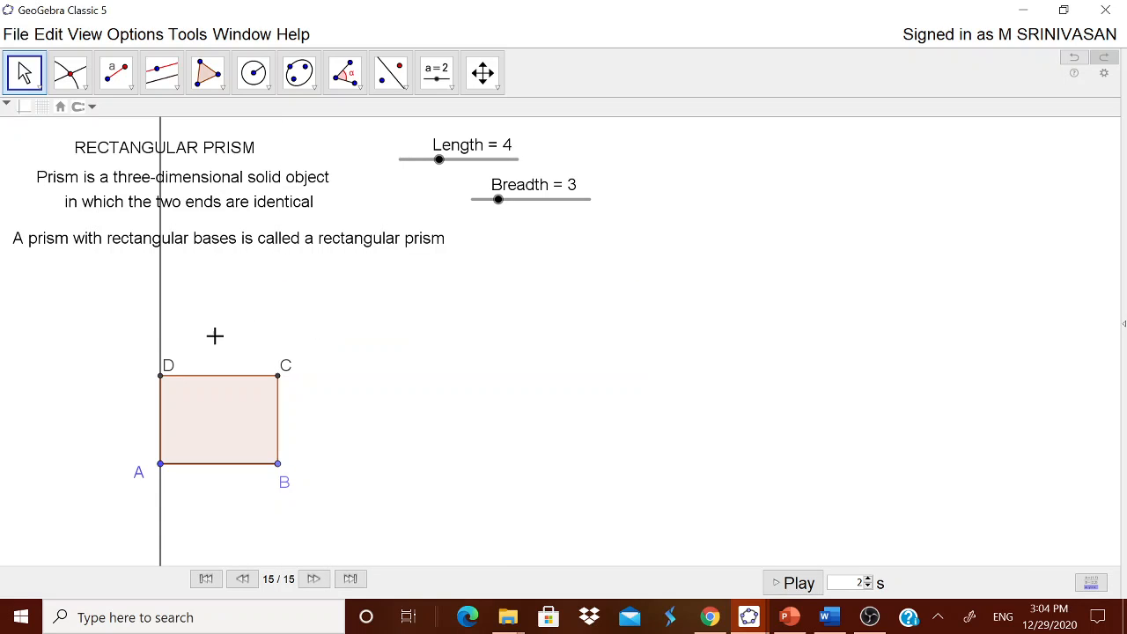
right_click(162, 333)
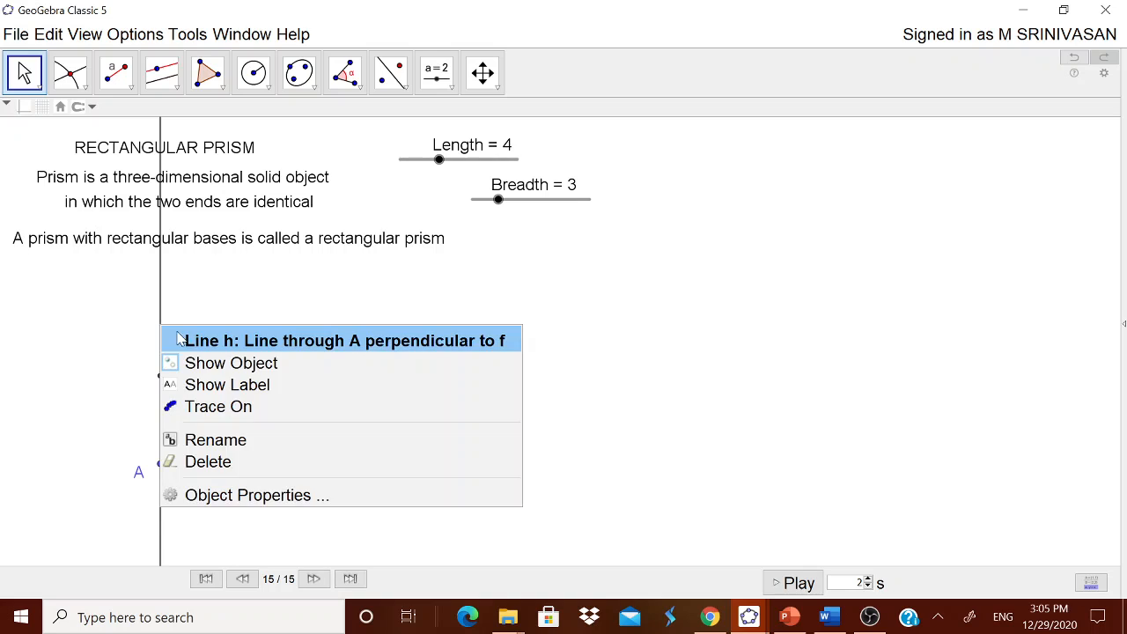
click(209, 363)
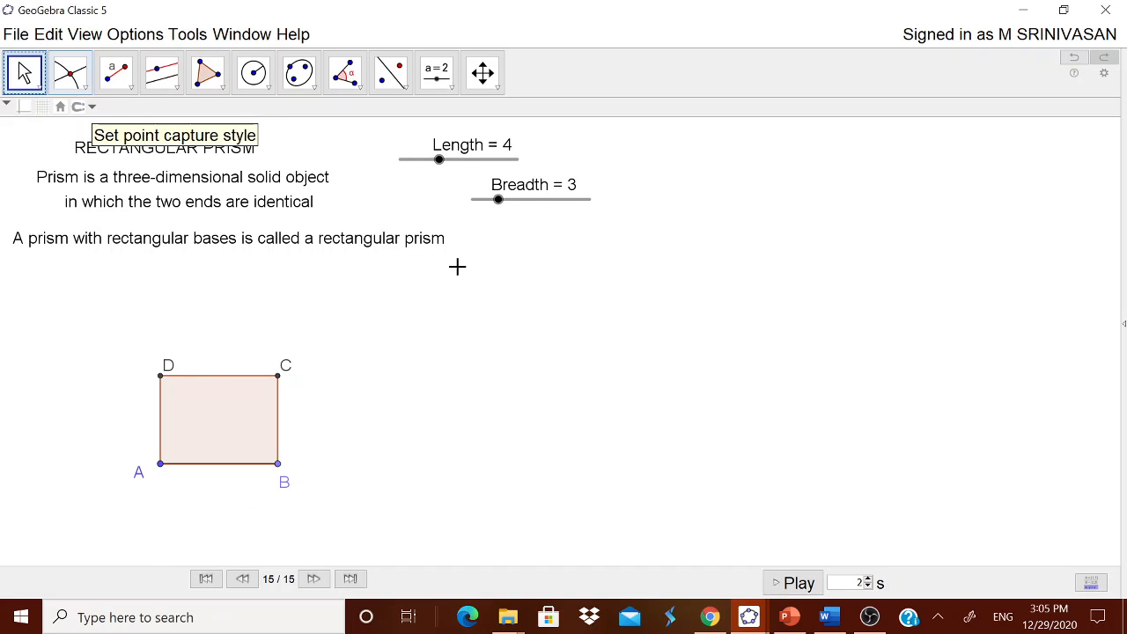
Set the Length and Breadth sliders both to 5 and move them closer to the explanatory text.
mouse_move(440, 161)
mouse_down()
mouse_move(495, 165)
mouse_move(452, 164)
mouse_up()
drag(500, 200, 519, 217)
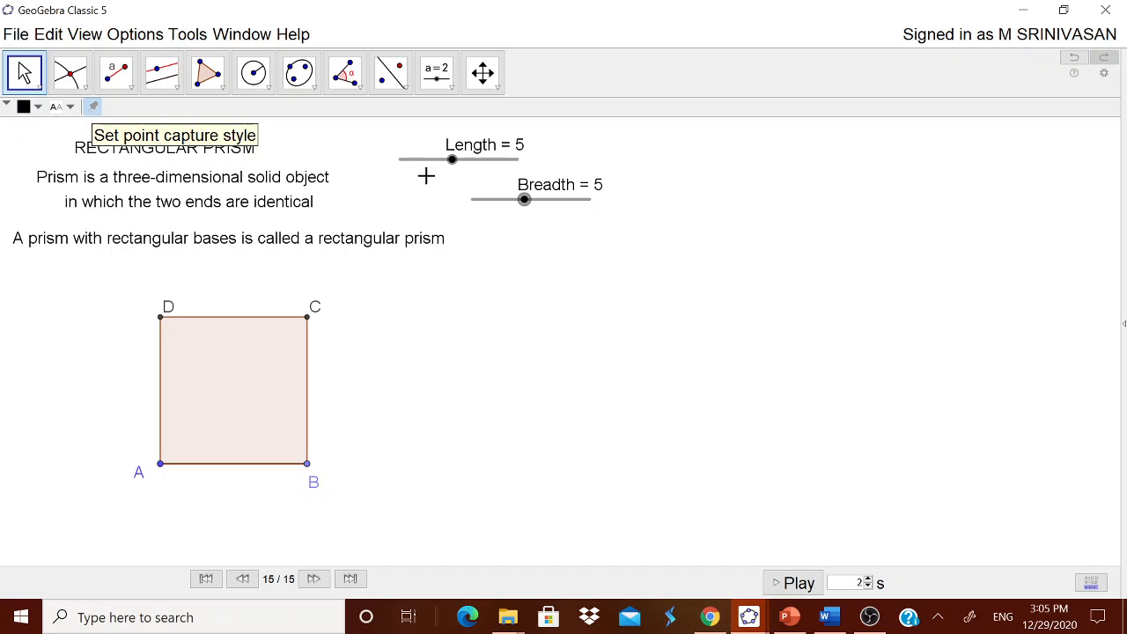
drag(428, 167, 378, 150)
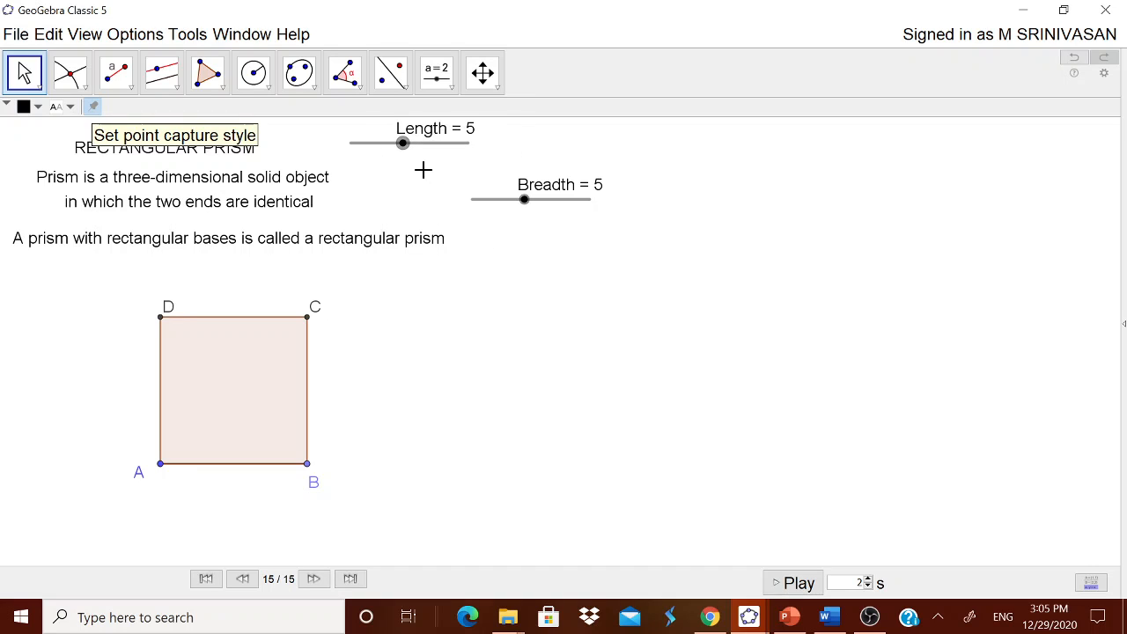
drag(499, 206, 423, 191)
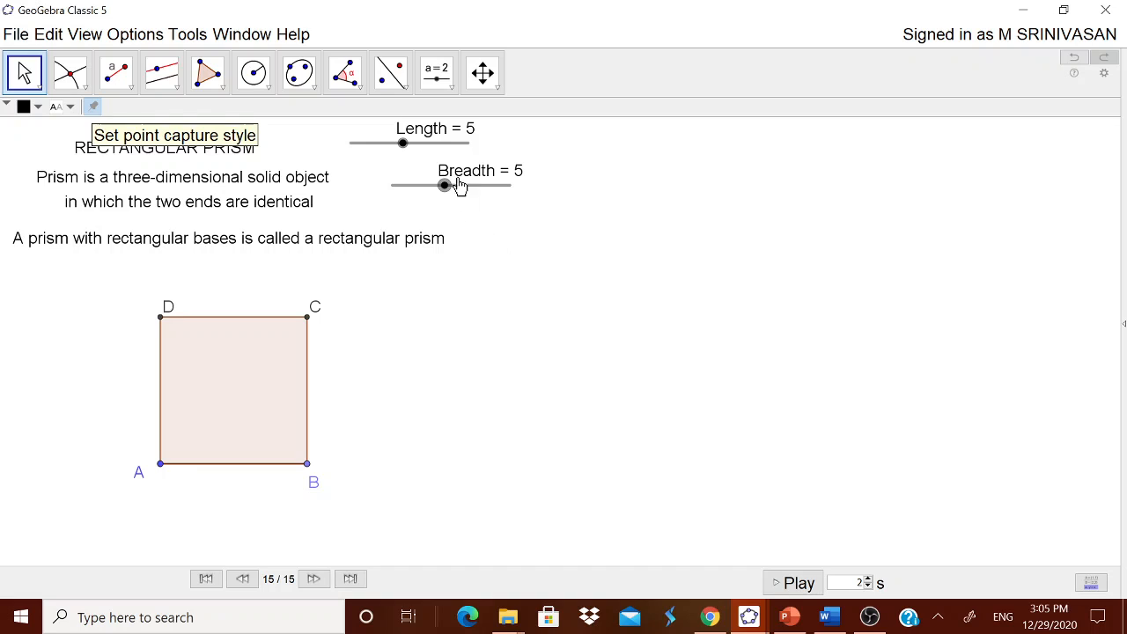
Create a number slider named Height with minimum 1 and maximum 10, and place it just below the Breadth slider.
click(453, 90)
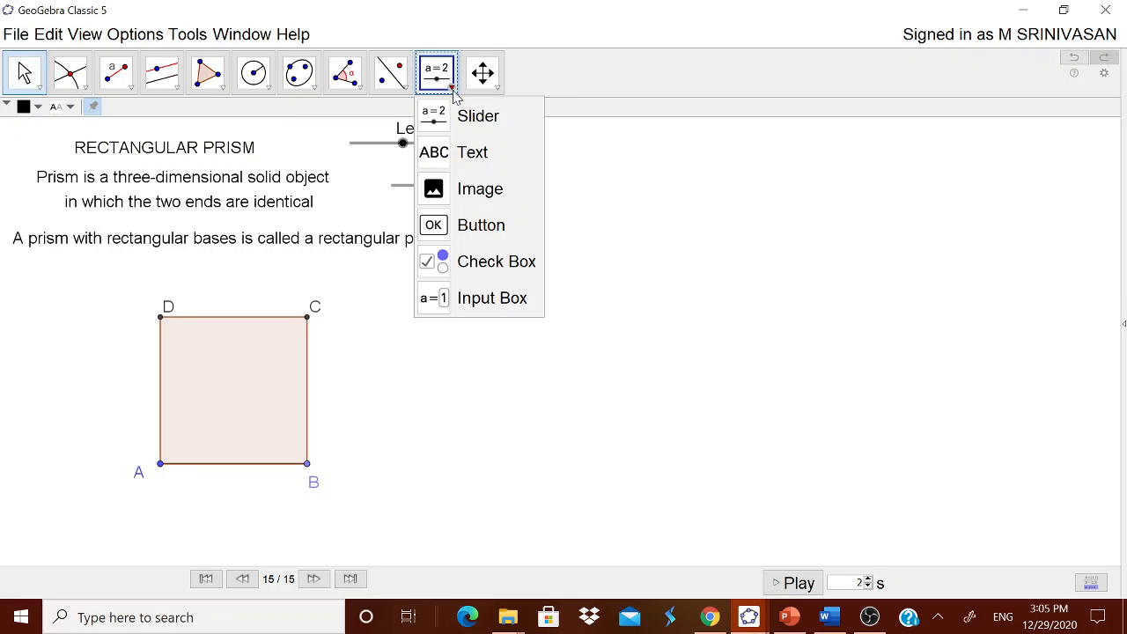
click(462, 115)
click(510, 310)
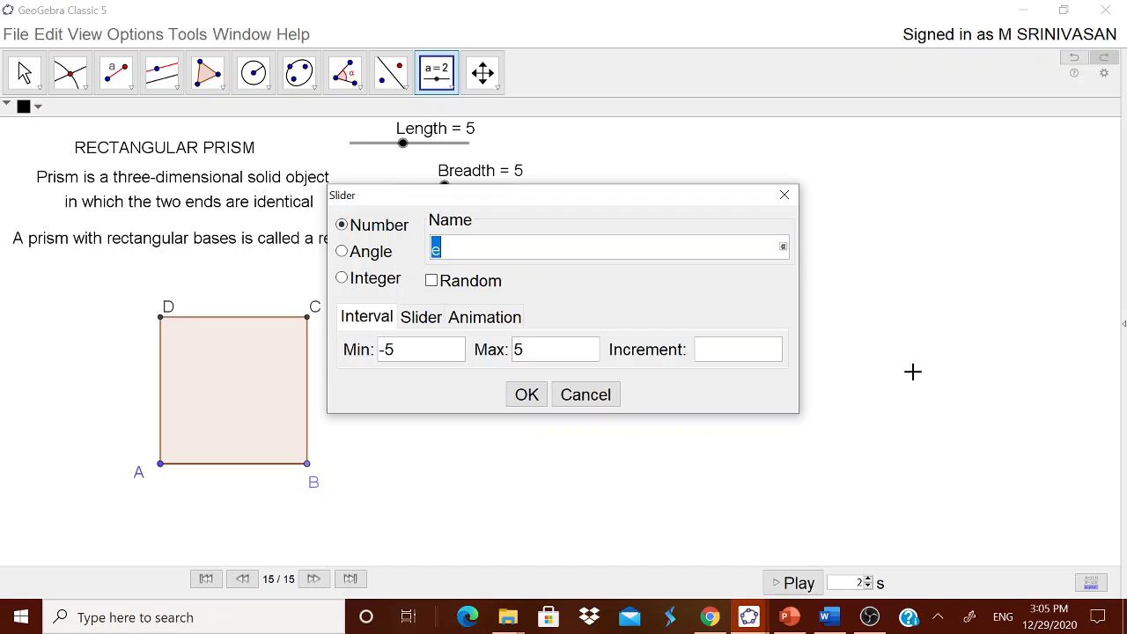
text(Height)
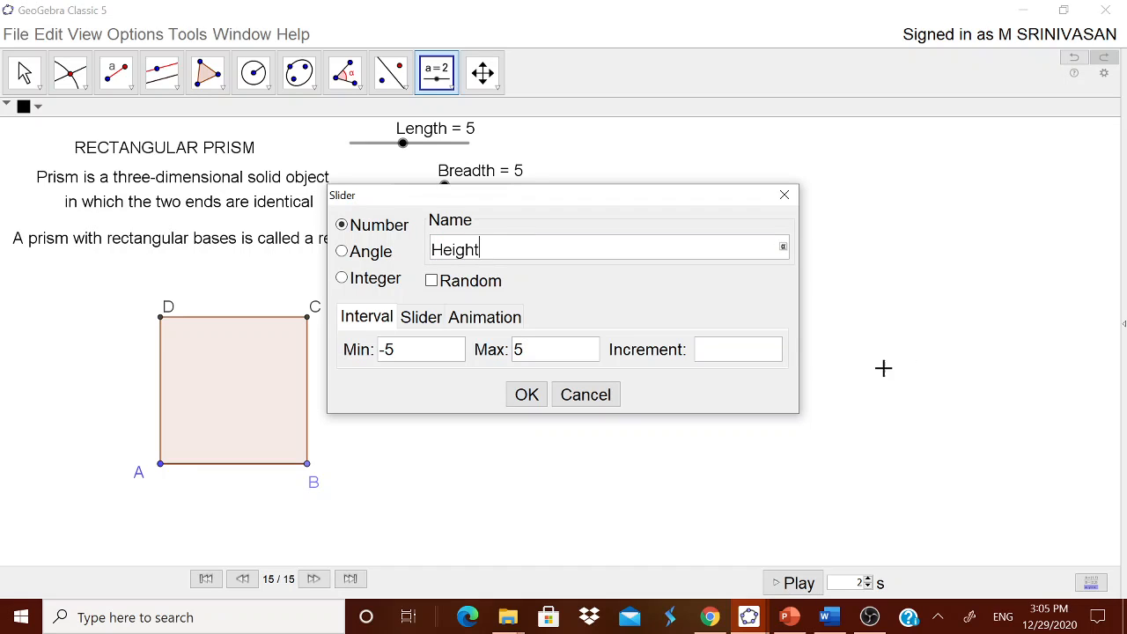
click(404, 352)
double_click(403, 352)
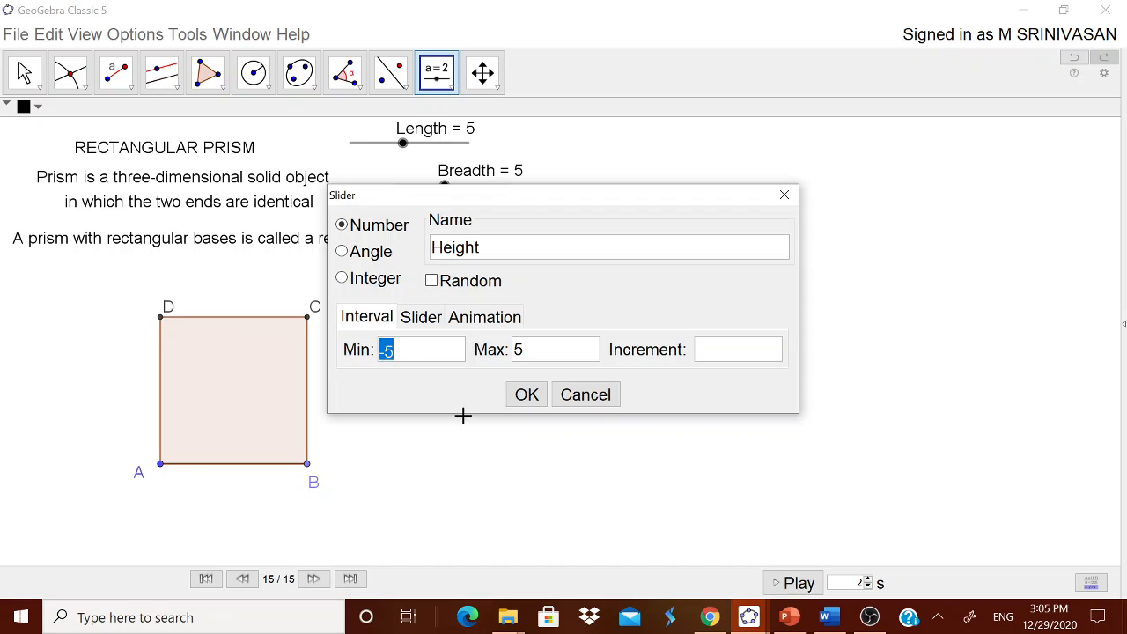
text(1)
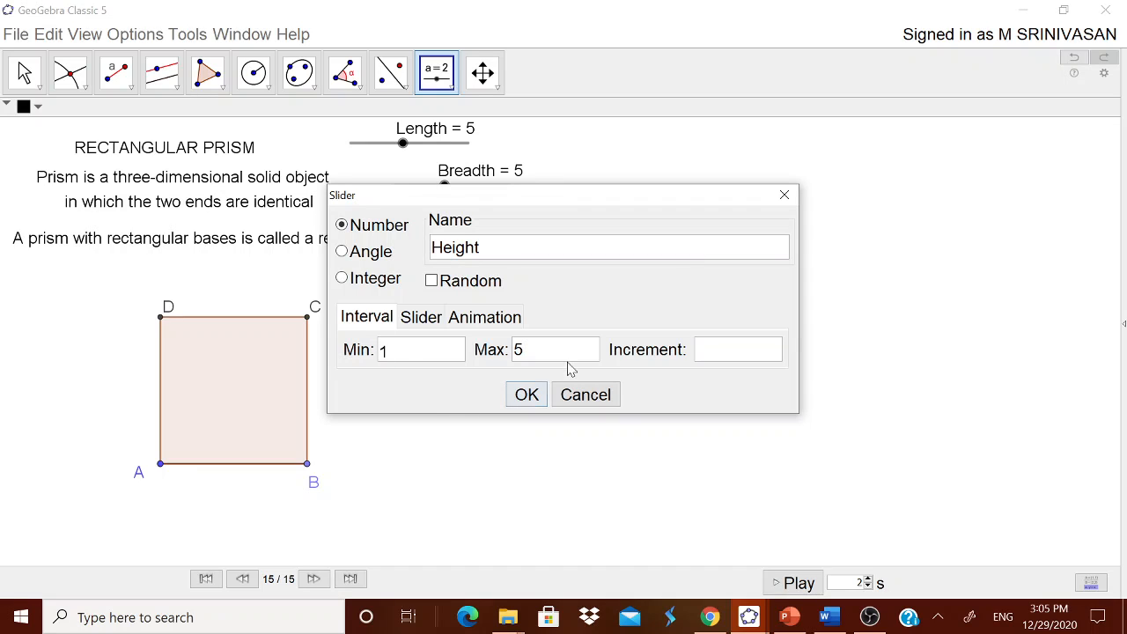
double_click(517, 351)
text(10)
click(715, 356)
click(526, 396)
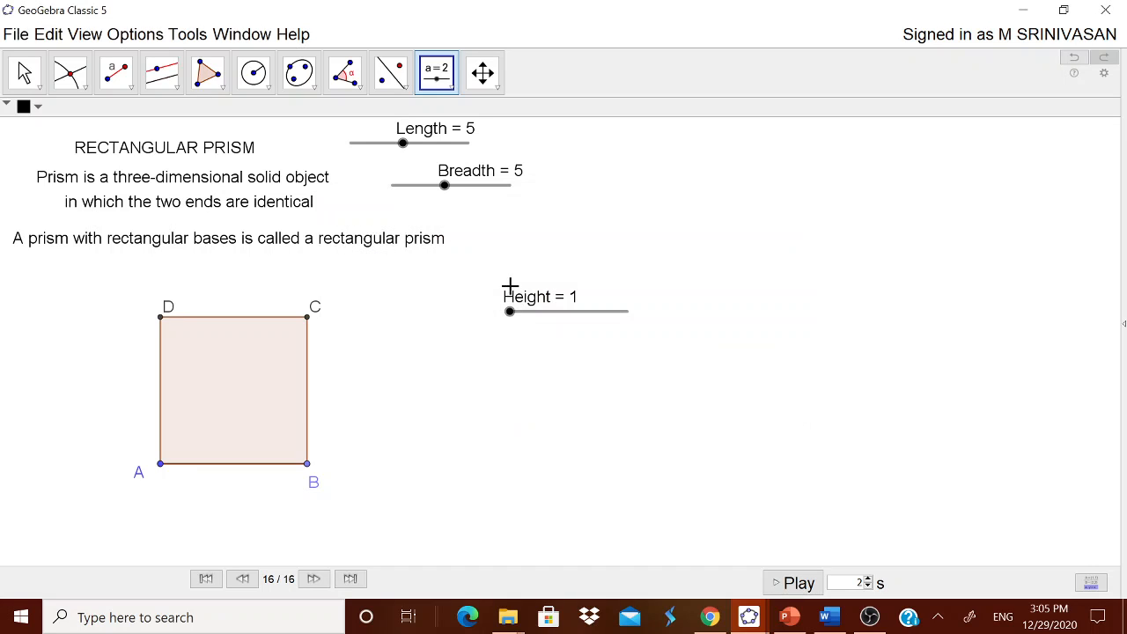
drag(548, 320, 506, 234)
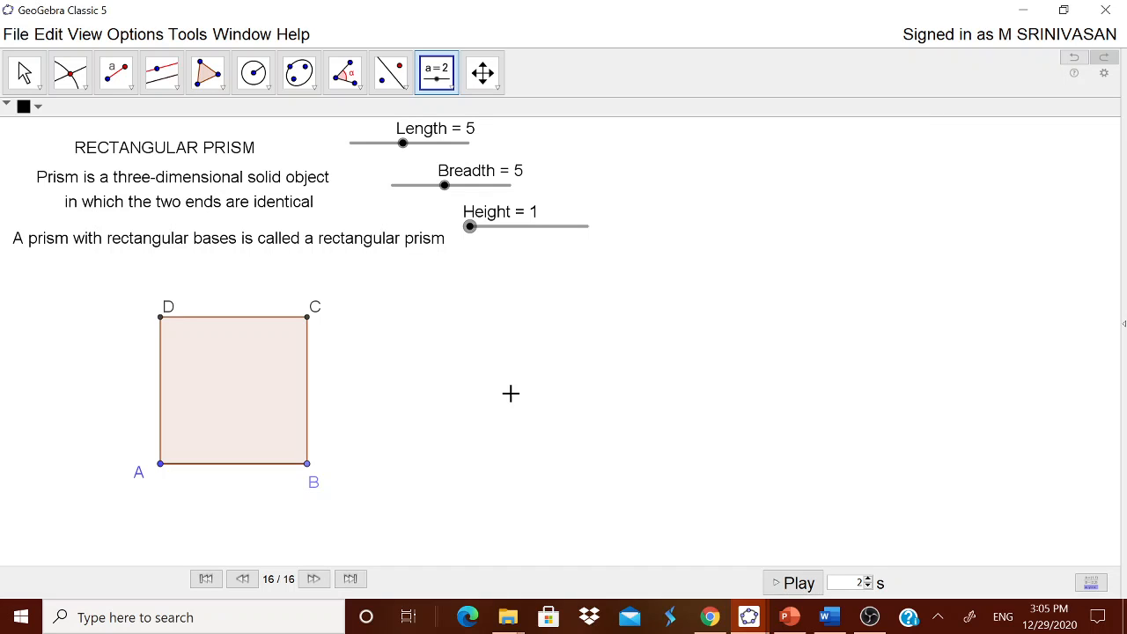
Show the 3D Graphics view beside the 2D construction and widen it.
click(92, 33)
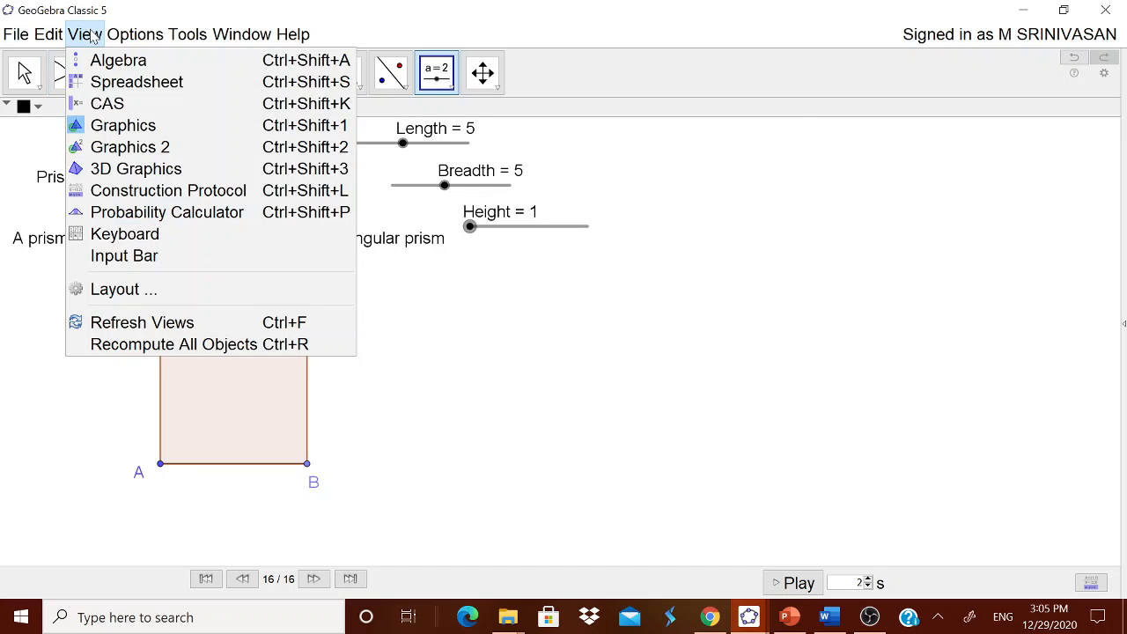
click(136, 169)
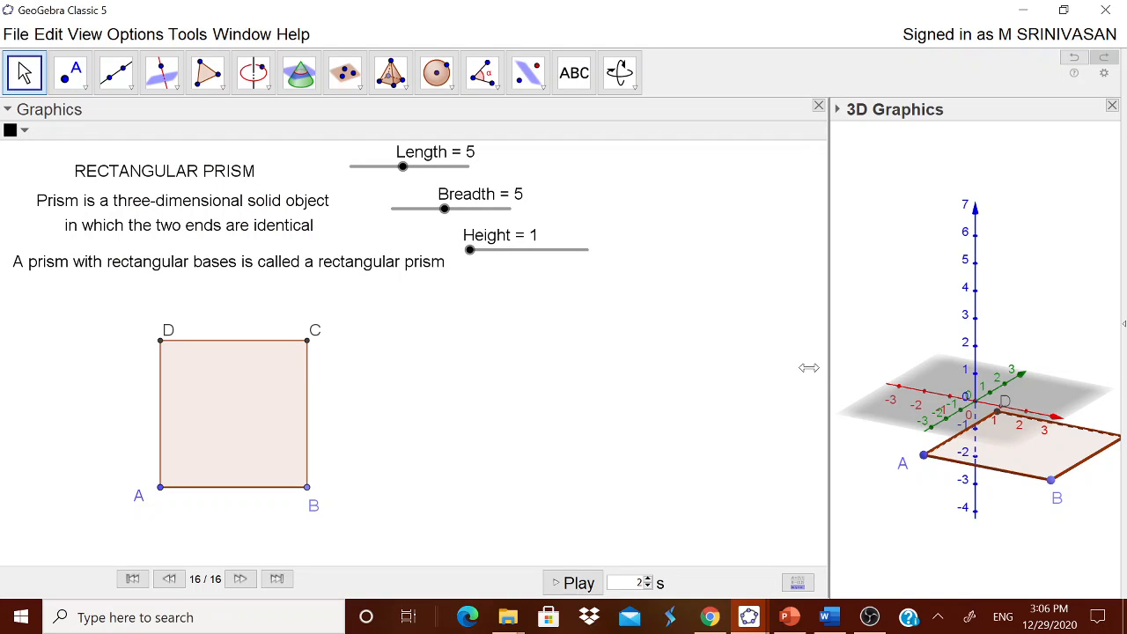
drag(808, 367, 662, 370)
Hide the axes and the plane in the 3D Graphics view.
right_click(842, 377)
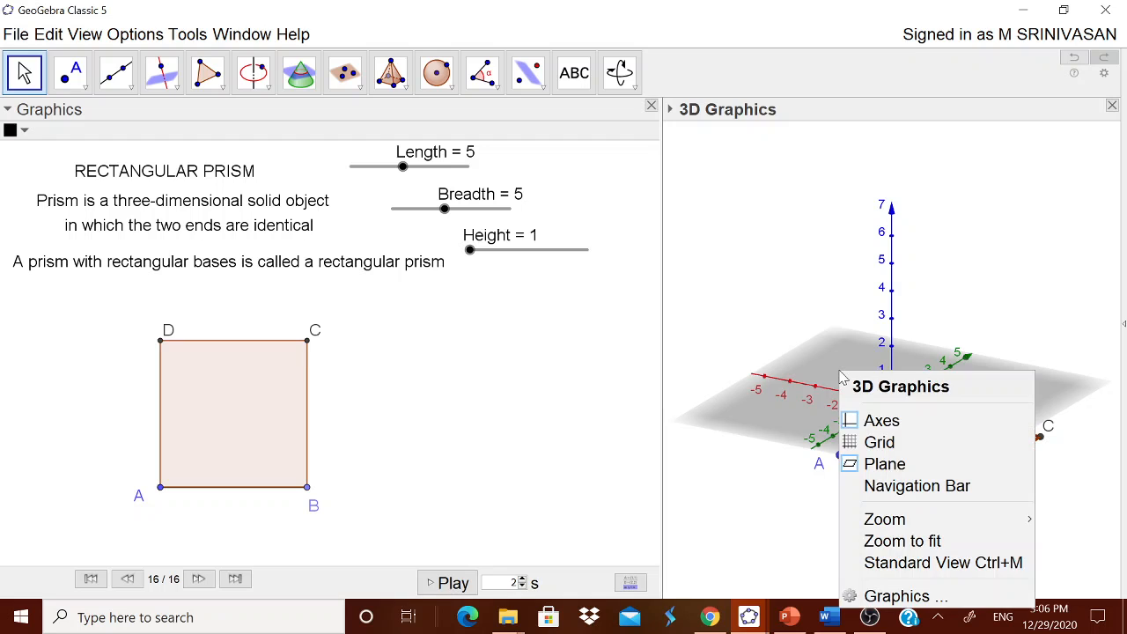
click(870, 421)
right_click(870, 361)
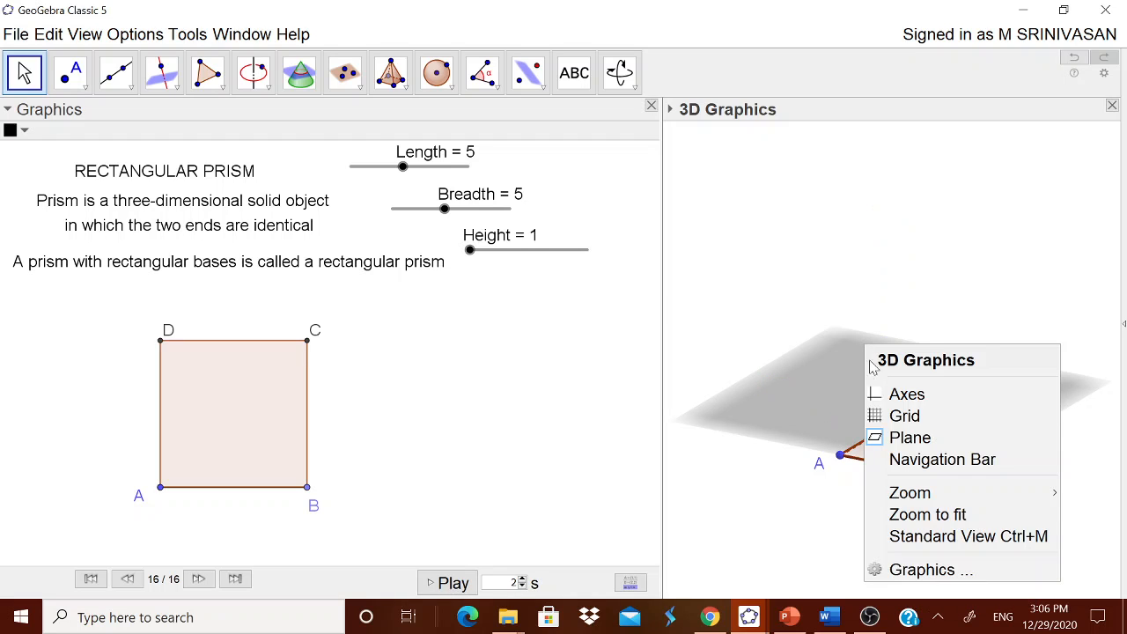
click(903, 438)
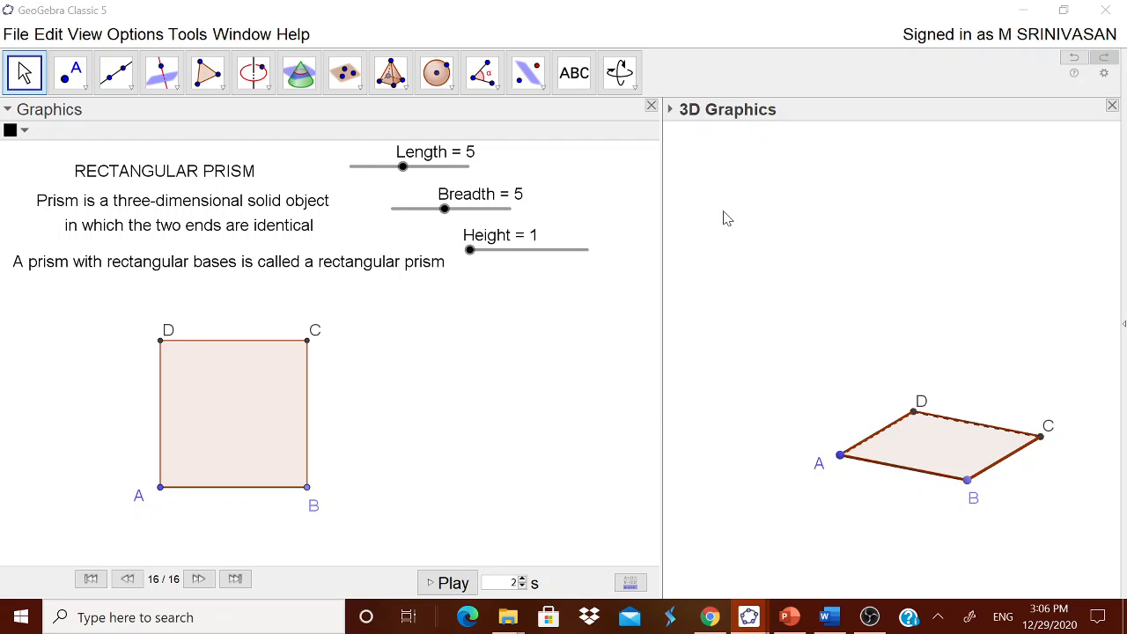
click(598, 393)
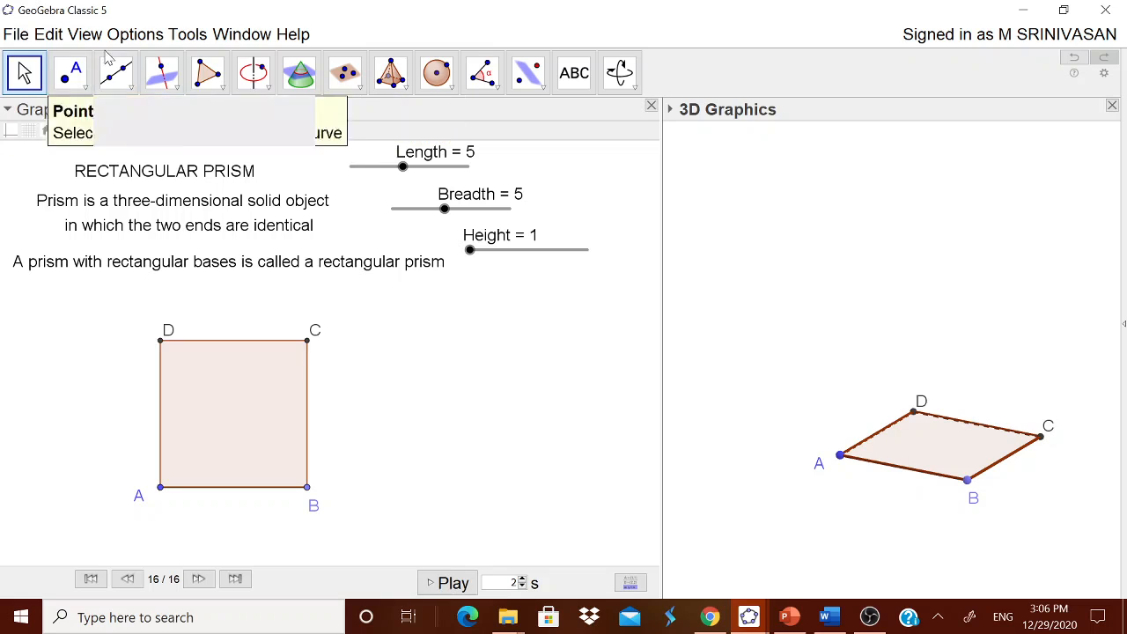
click(459, 360)
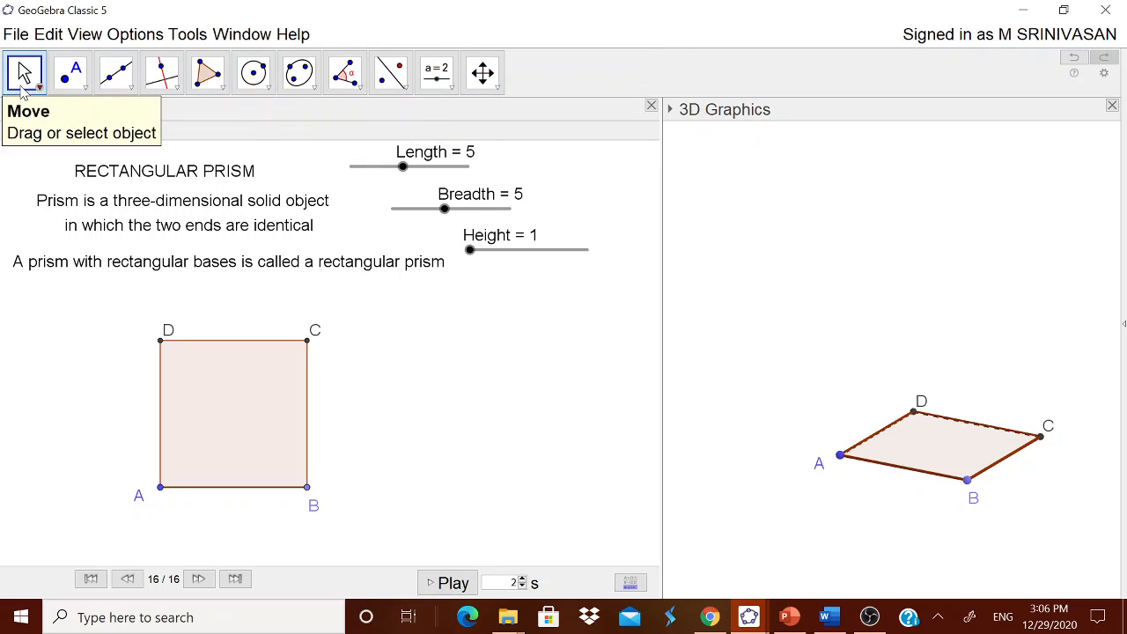
click(773, 288)
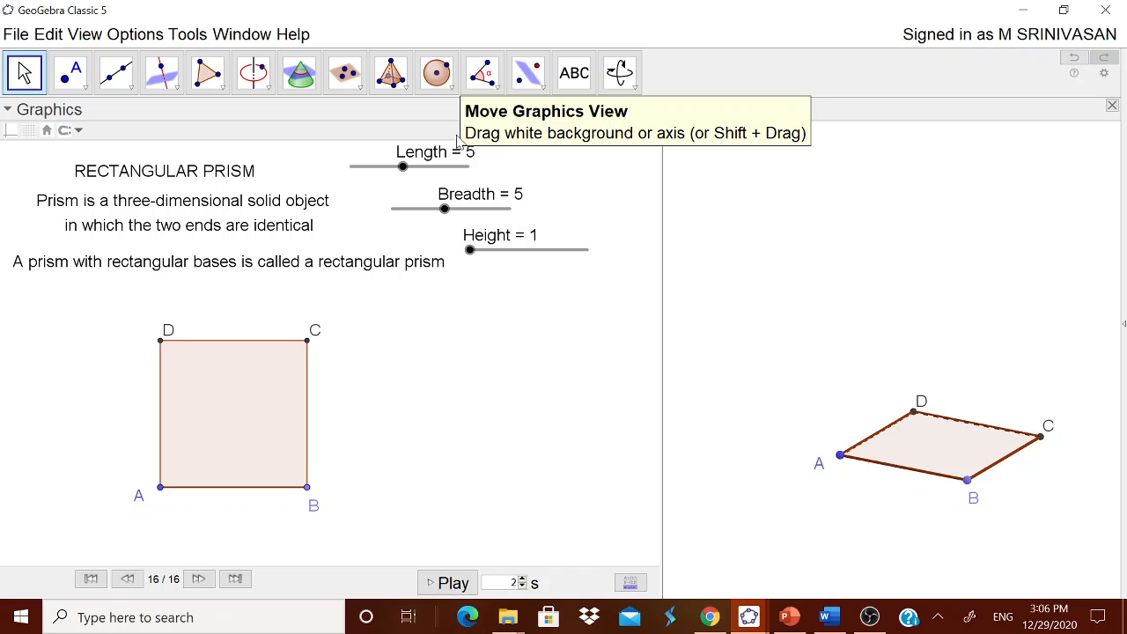
Extrude polygon ABCD to a prism in the 3D view, with Height as its altitude.
click(407, 86)
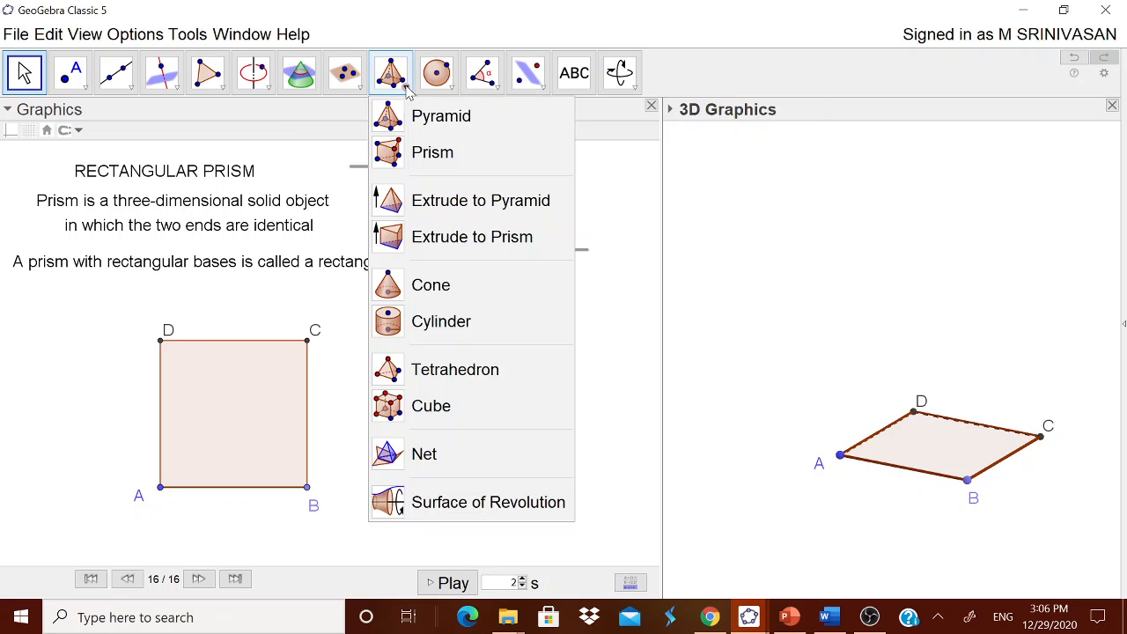
click(449, 245)
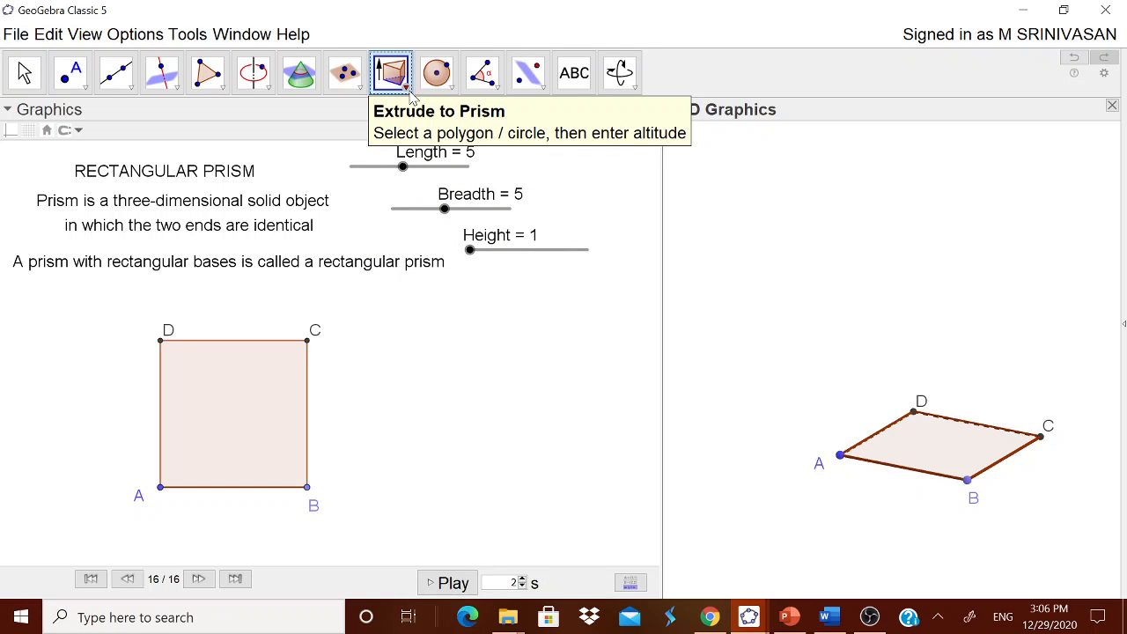
click(932, 452)
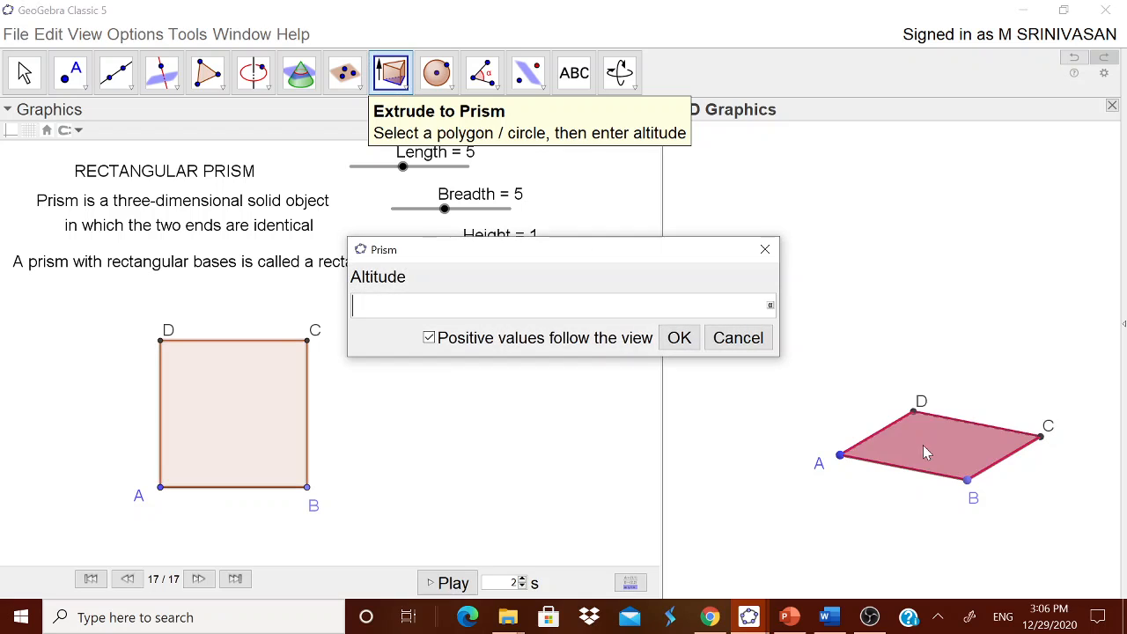
text(Hei)
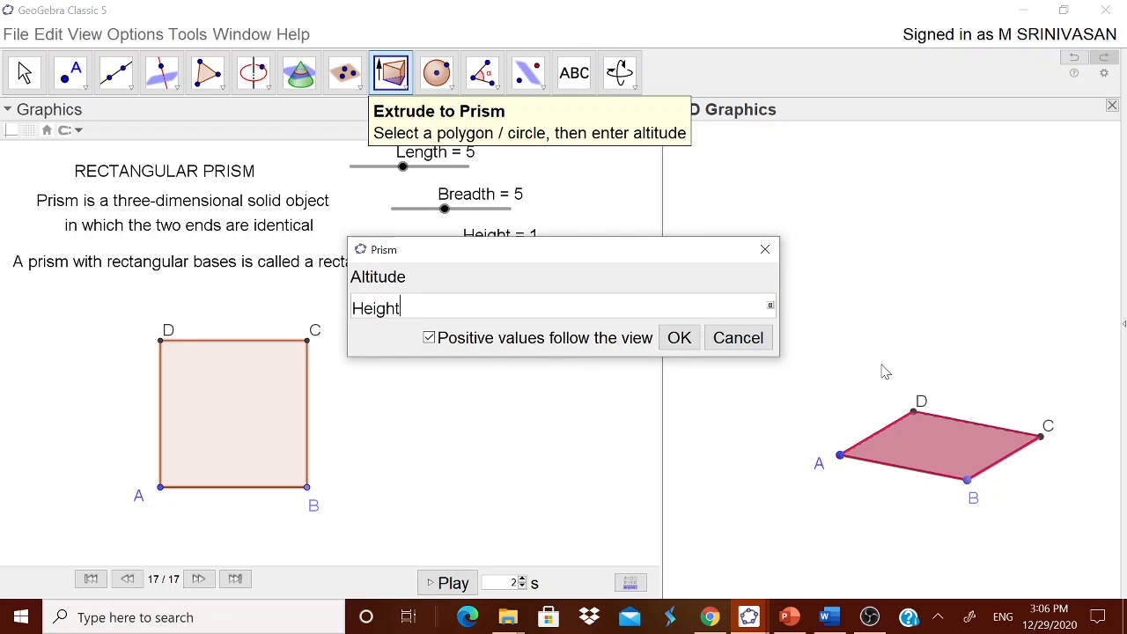
text(ght)
click(683, 340)
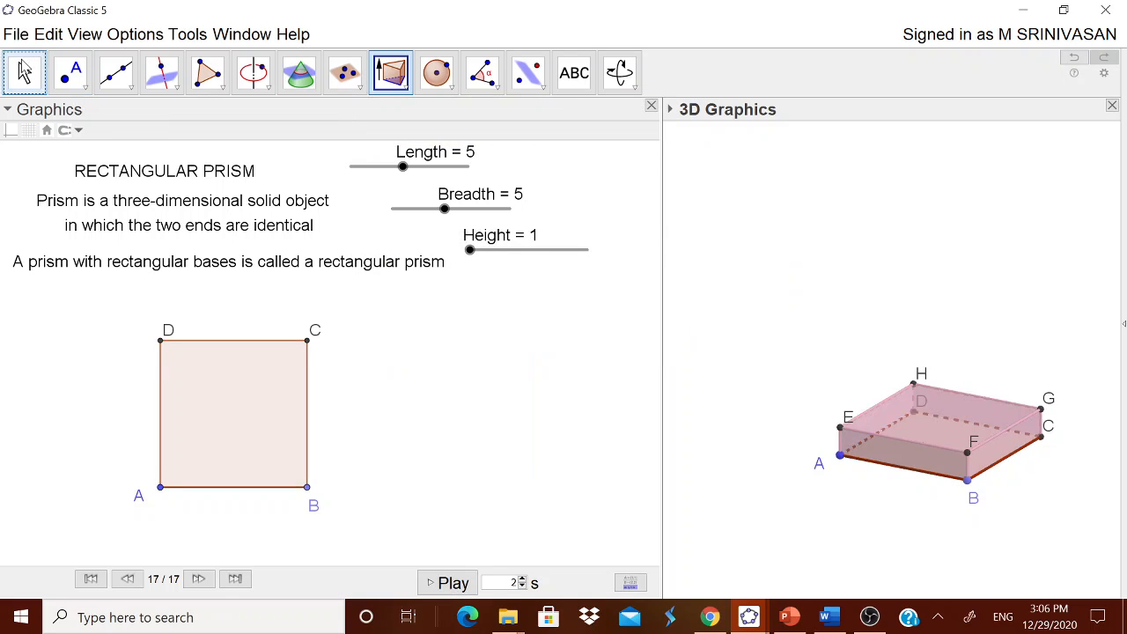
Set the Height slider to 5 and the Breadth slider to 6, keeping Length at 5.
click(24, 70)
drag(471, 256, 524, 251)
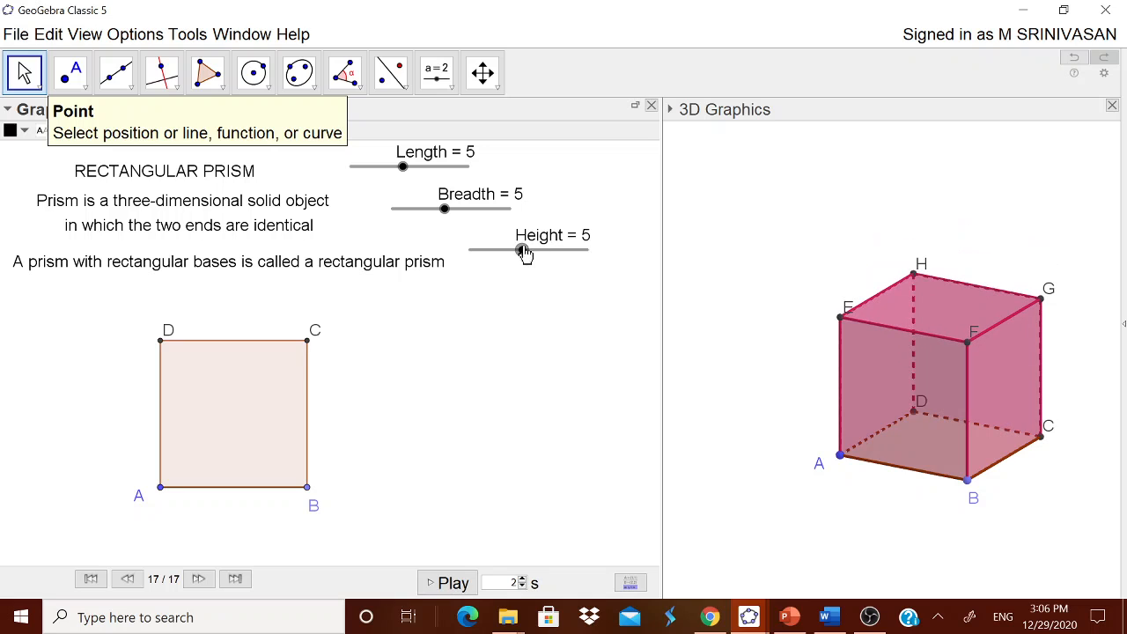
mouse_move(441, 208)
mouse_down()
mouse_move(496, 211)
mouse_move(457, 209)
mouse_up()
mouse_move(404, 167)
mouse_down()
mouse_move(447, 165)
mouse_move(404, 164)
mouse_up()
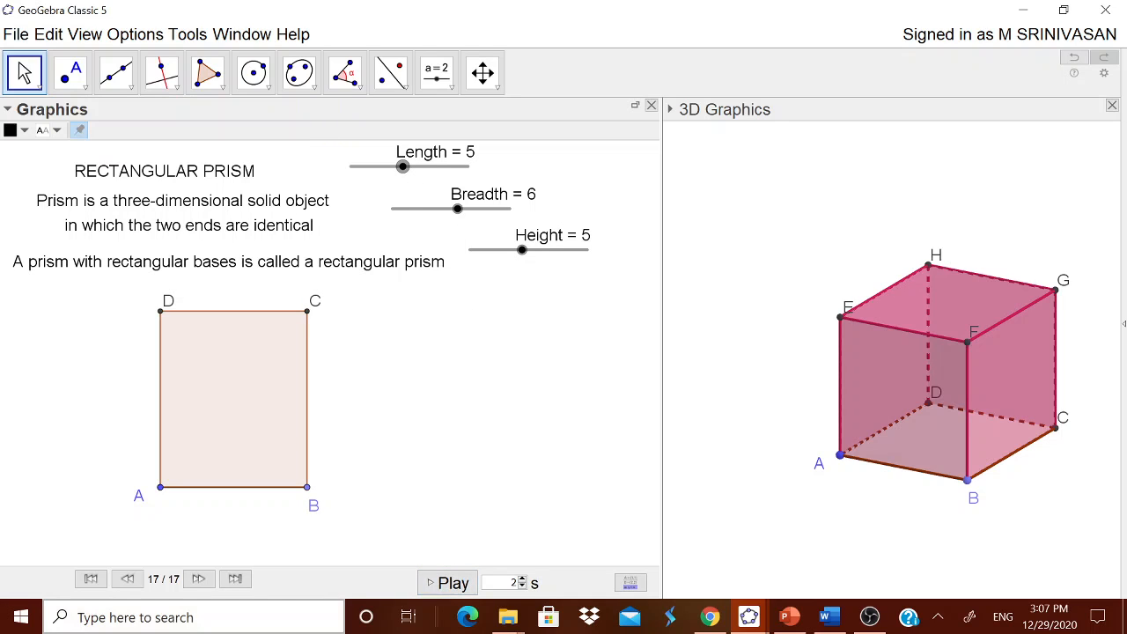
Recolour polygon ABCD in the 2D construction to blue 51, 51, 255 and set its opacity to about 55.
right_click(240, 431)
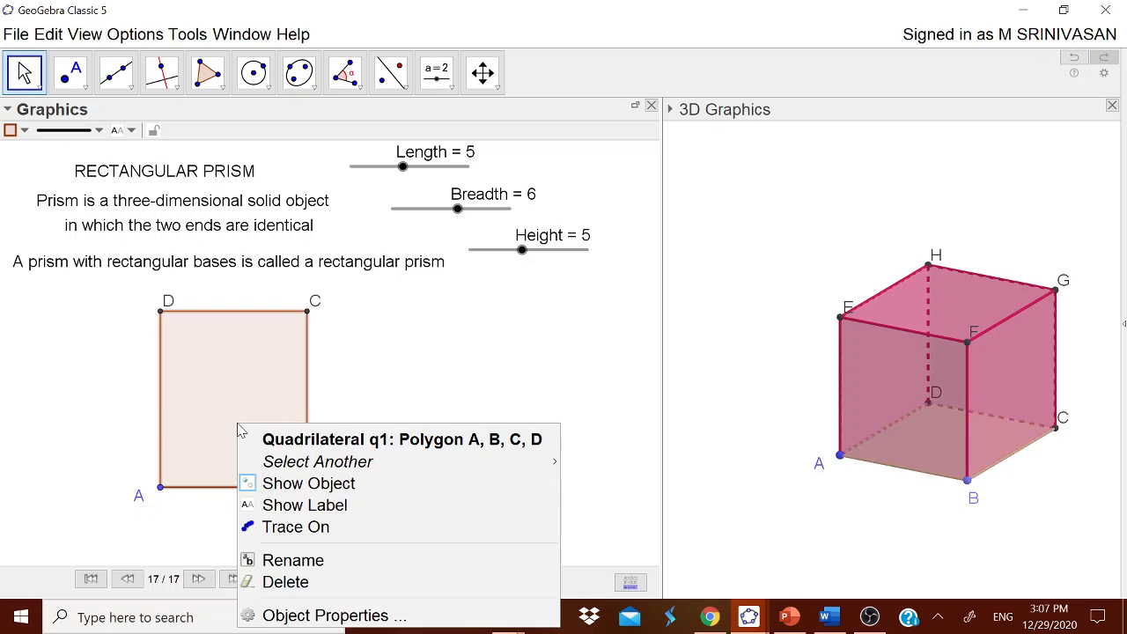
click(343, 618)
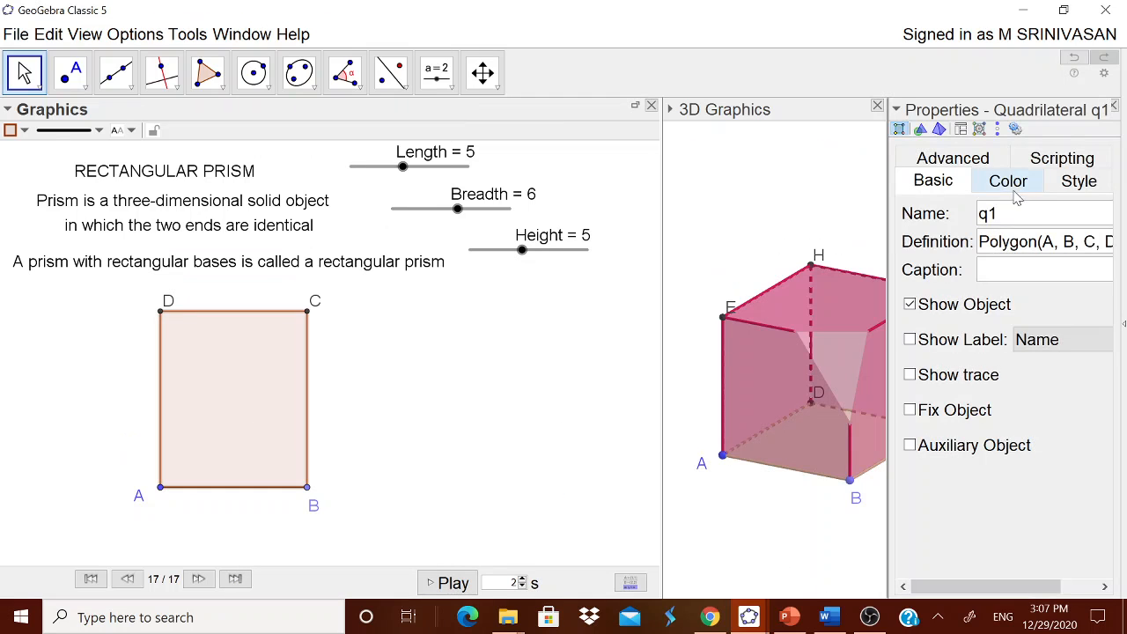
click(1010, 181)
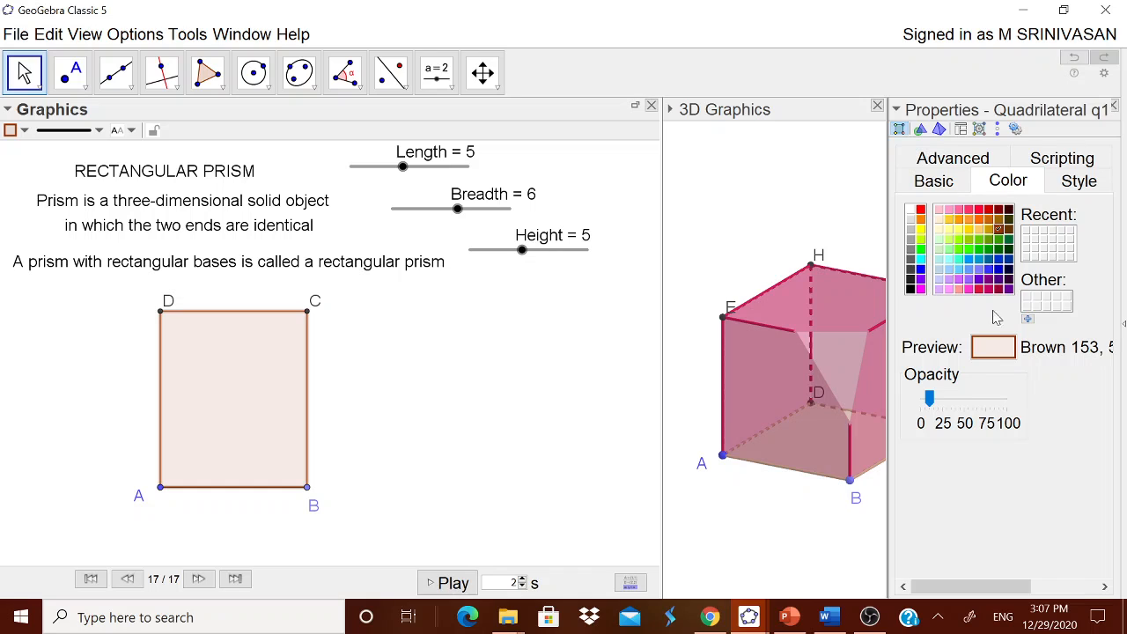
click(989, 270)
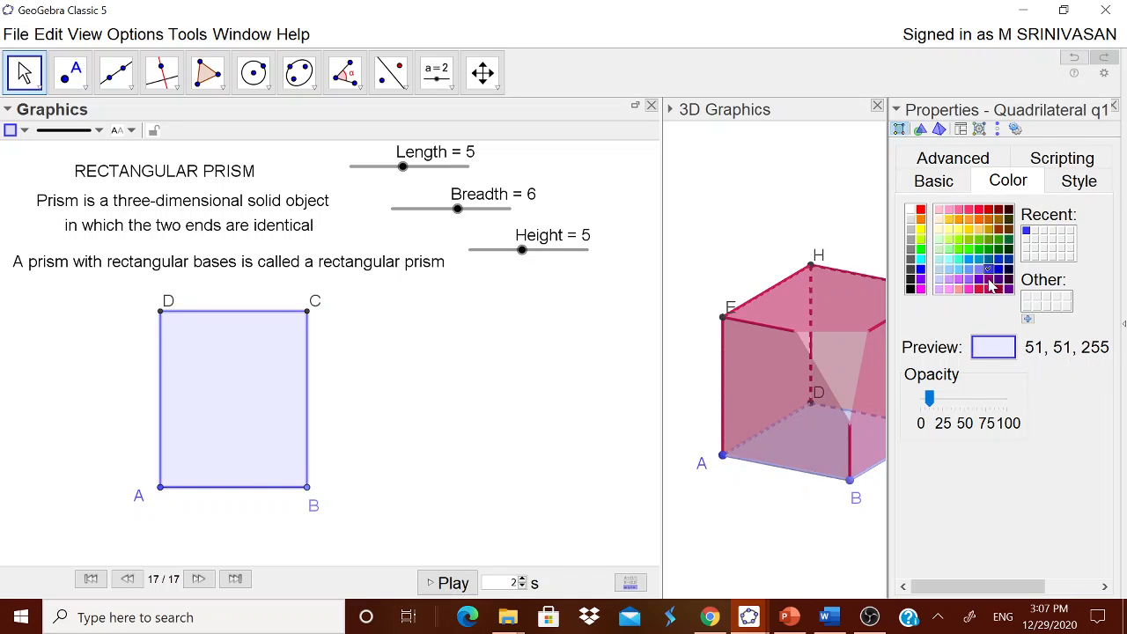
drag(936, 403, 968, 399)
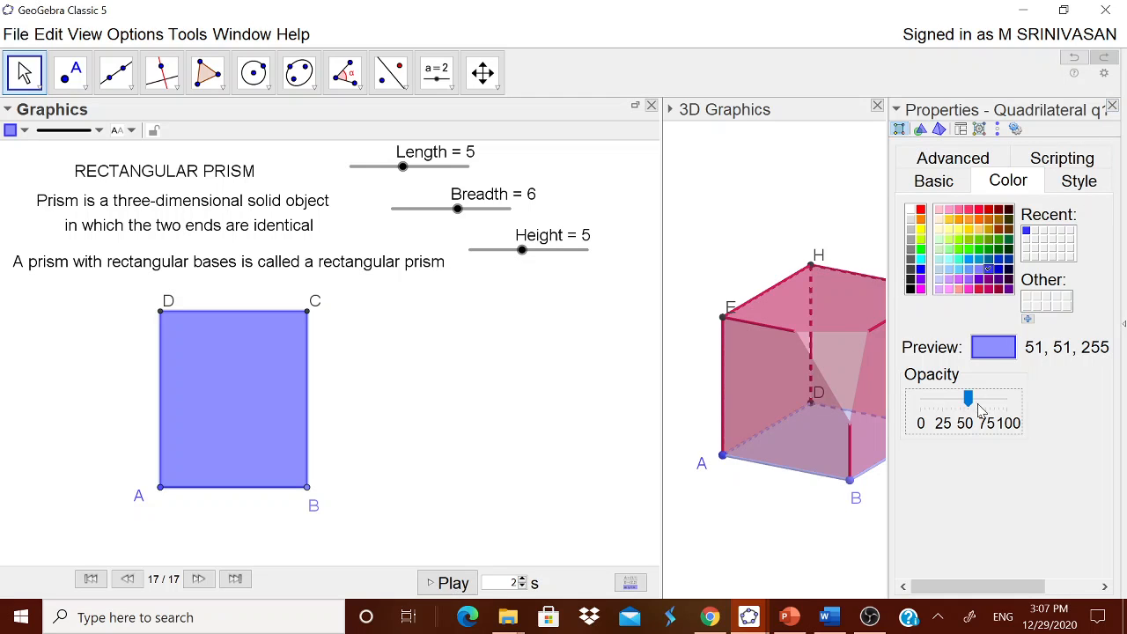
click(1112, 104)
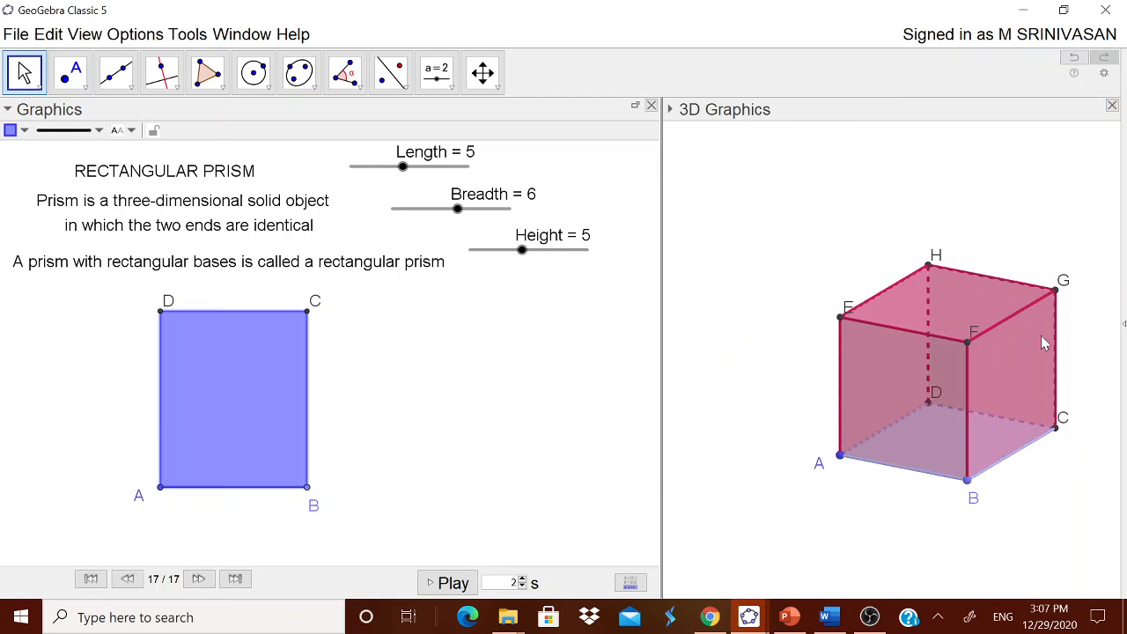
Recolour the prism's top face EFGH to blue 51, 51, 255 and set its opacity to about 85.
drag(1042, 508, 1052, 485)
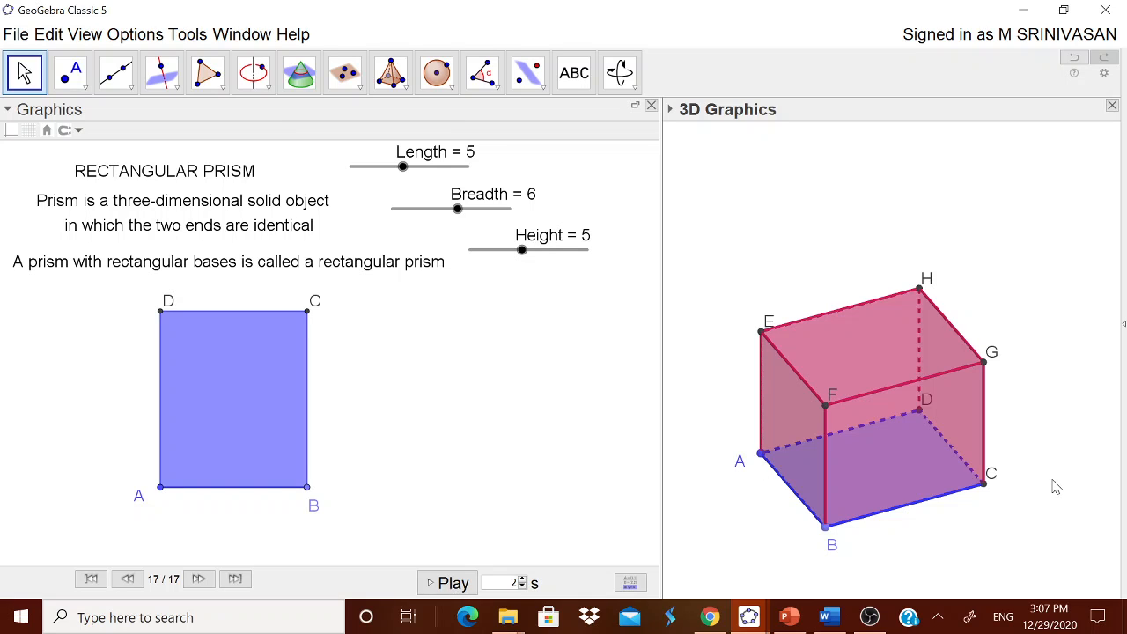
click(876, 347)
right_click(876, 347)
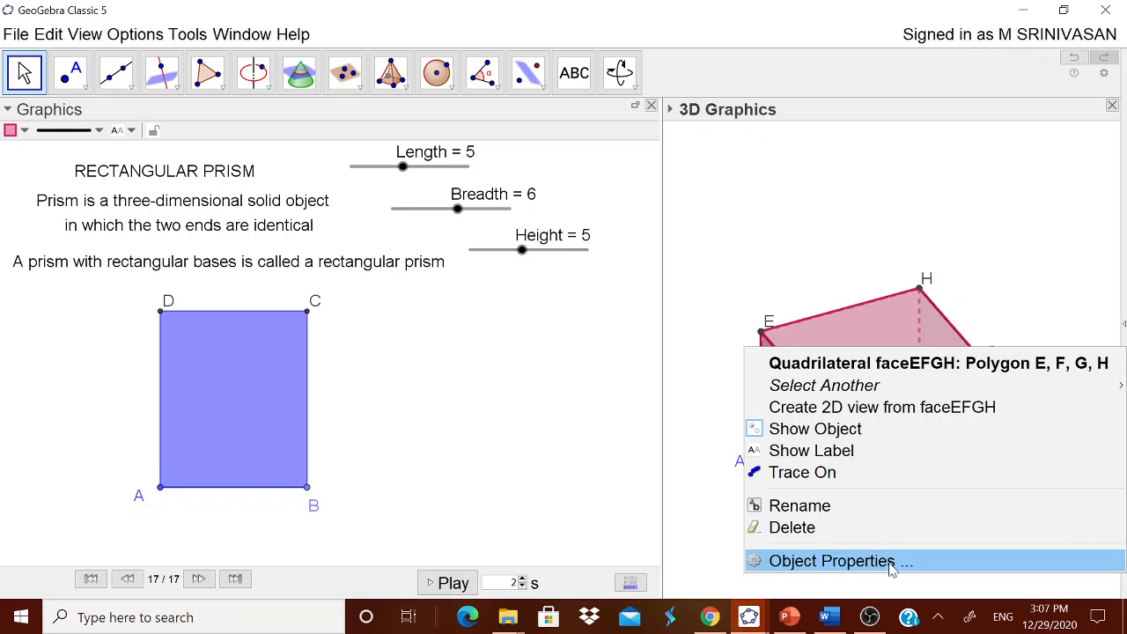
click(892, 568)
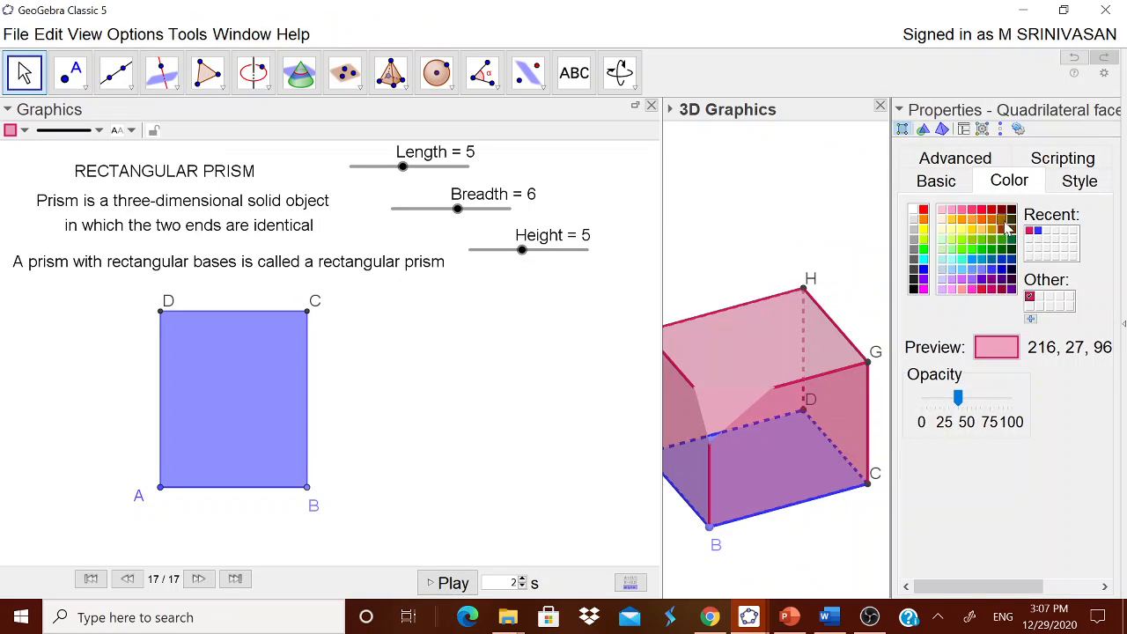
click(992, 269)
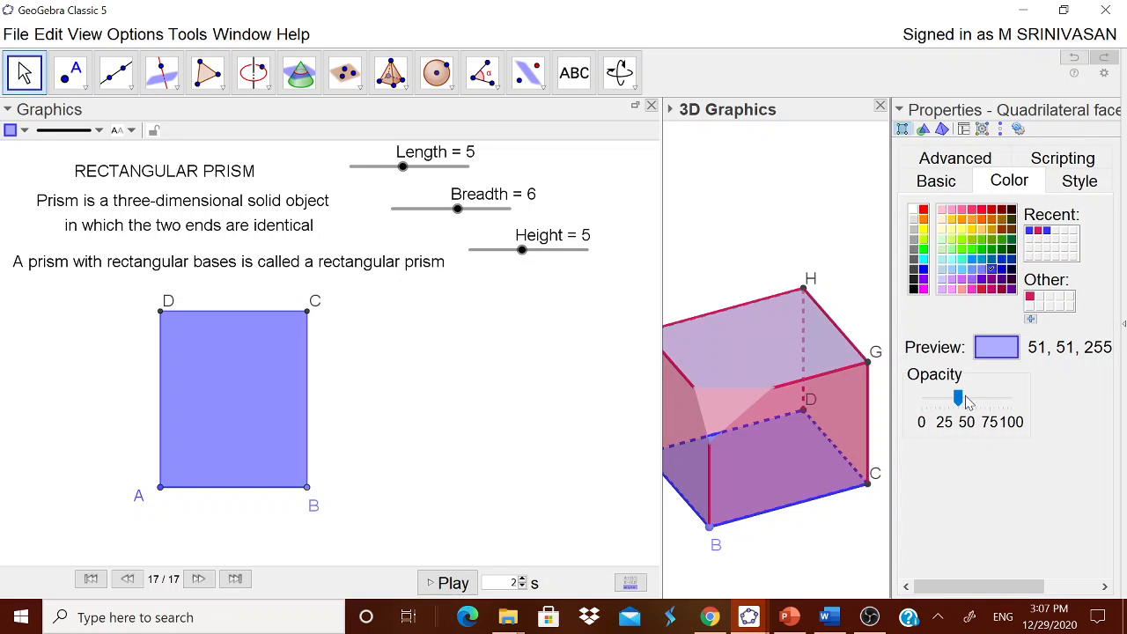
drag(966, 401, 1000, 401)
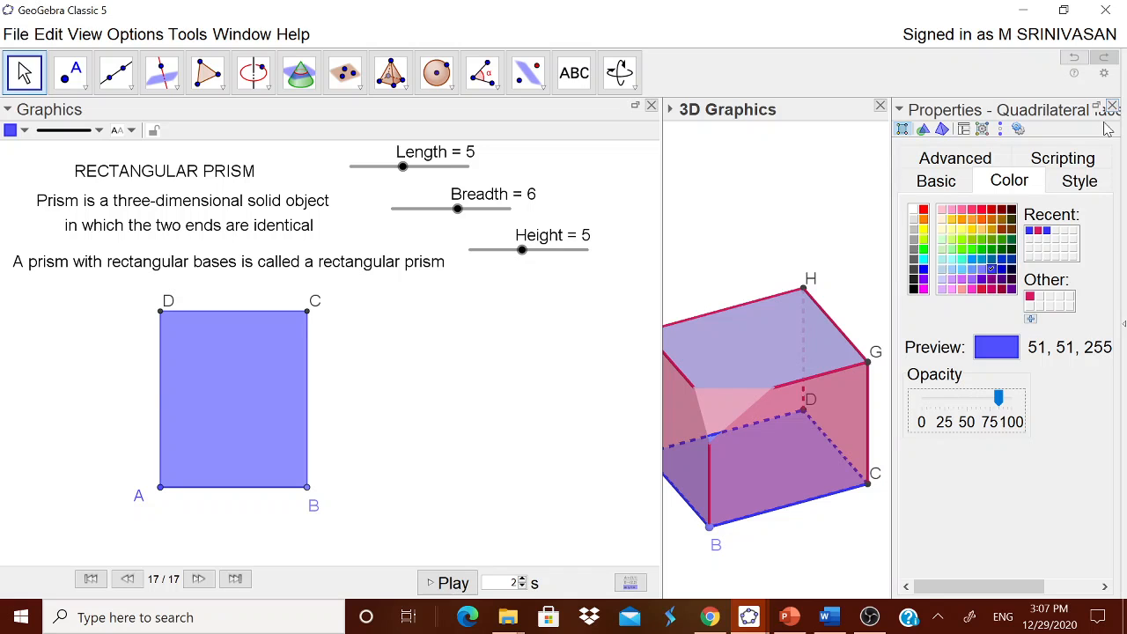
click(1113, 106)
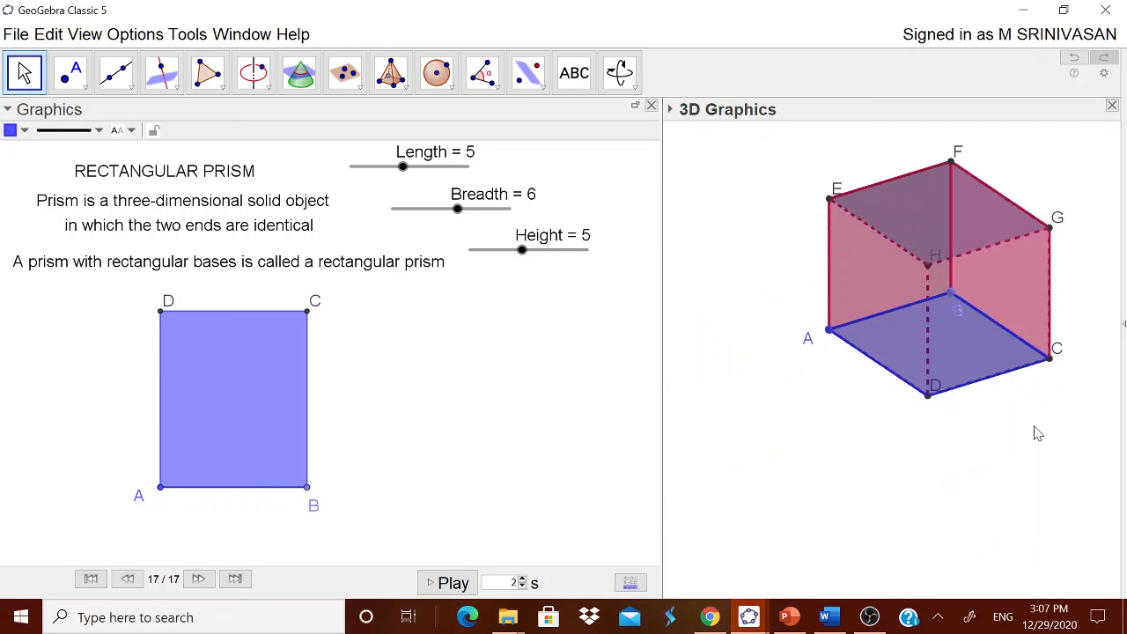
Move rectangle ABCD to the left in the 2D construction, leaving space for text beside it.
drag(1037, 432, 1074, 501)
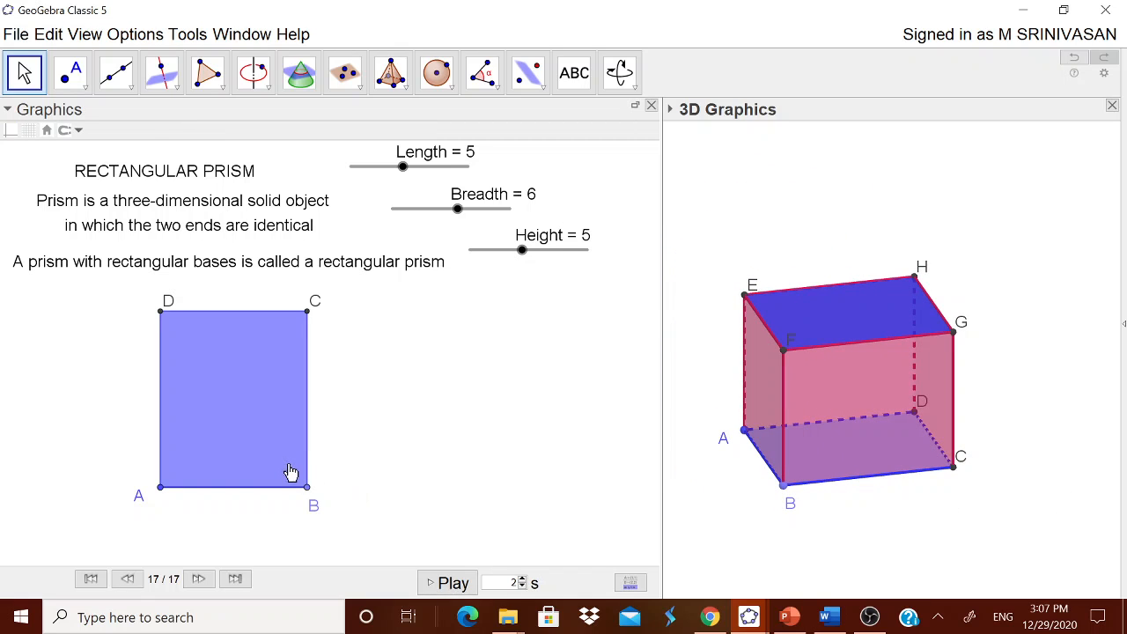
drag(292, 473, 247, 492)
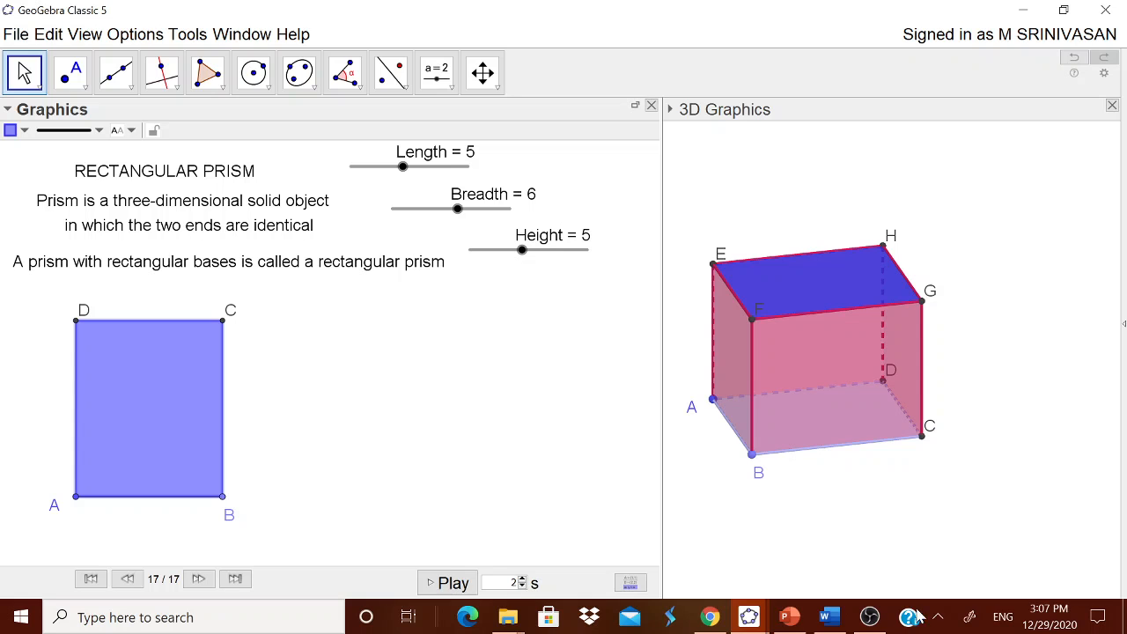
Switch to NOTES.docx in Word and copy the line "The Rectangular Prism is also called Cuboid".
click(827, 616)
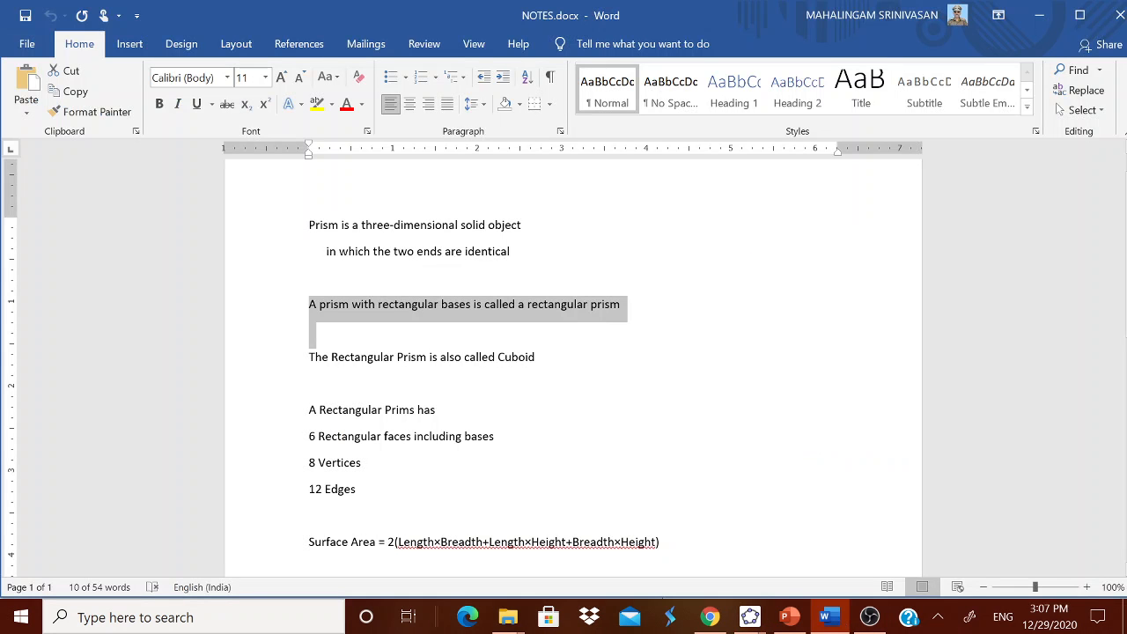
drag(309, 357, 558, 365)
key(ctrl+c)
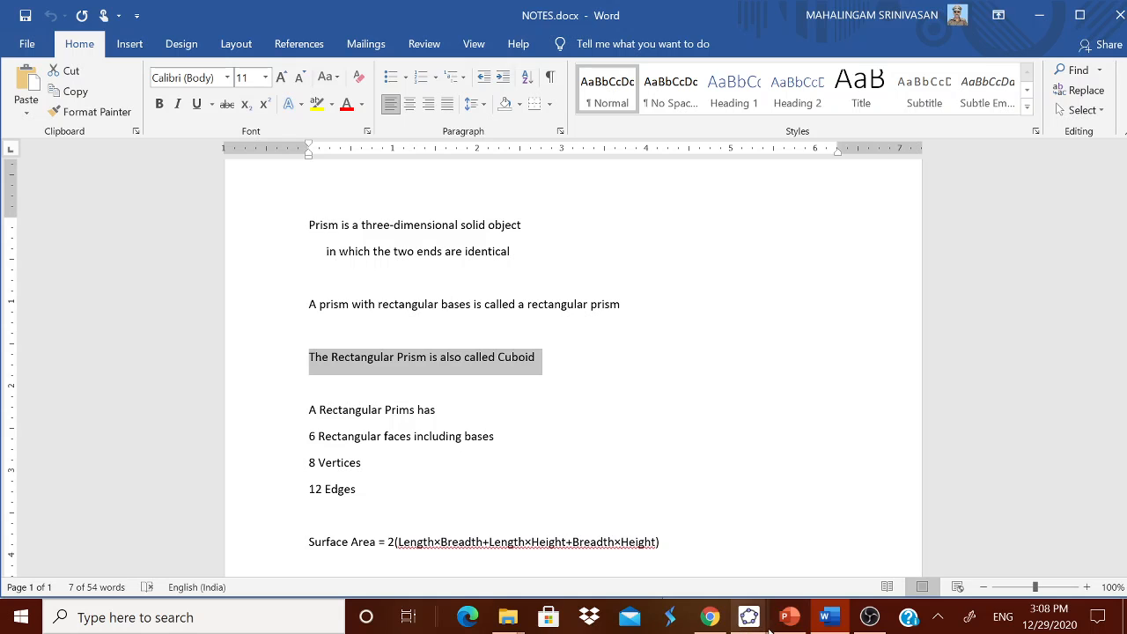
Return to GeoGebra, insert the copied Cuboid sentence as a text object and place it beneath the rectangular-bases sentence.
mouse_move(759, 624)
click(859, 570)
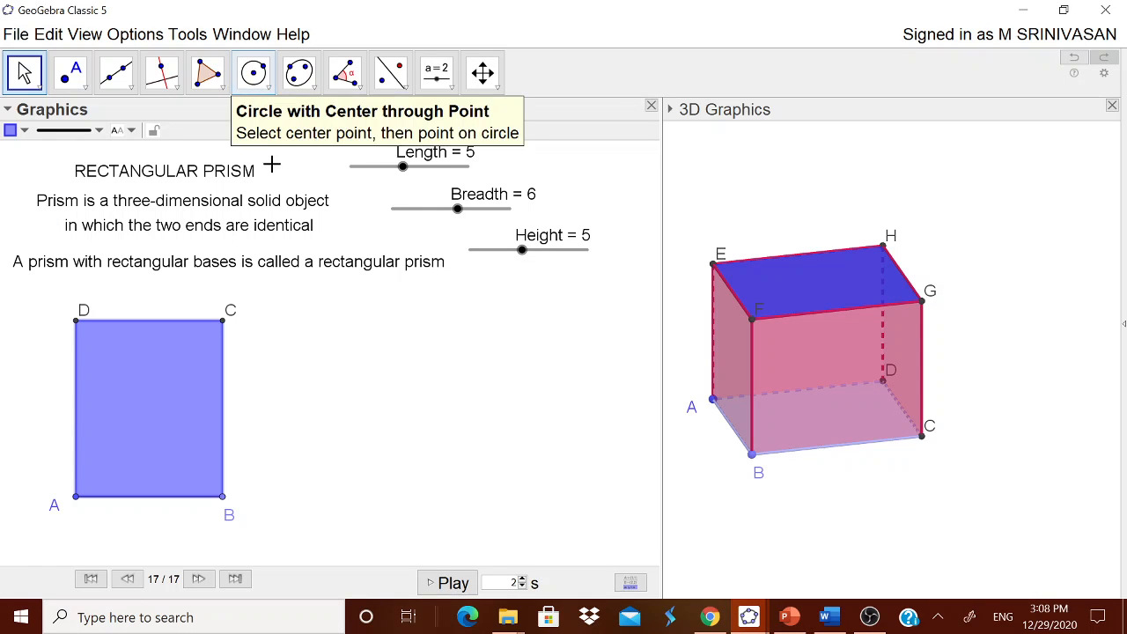
click(435, 72)
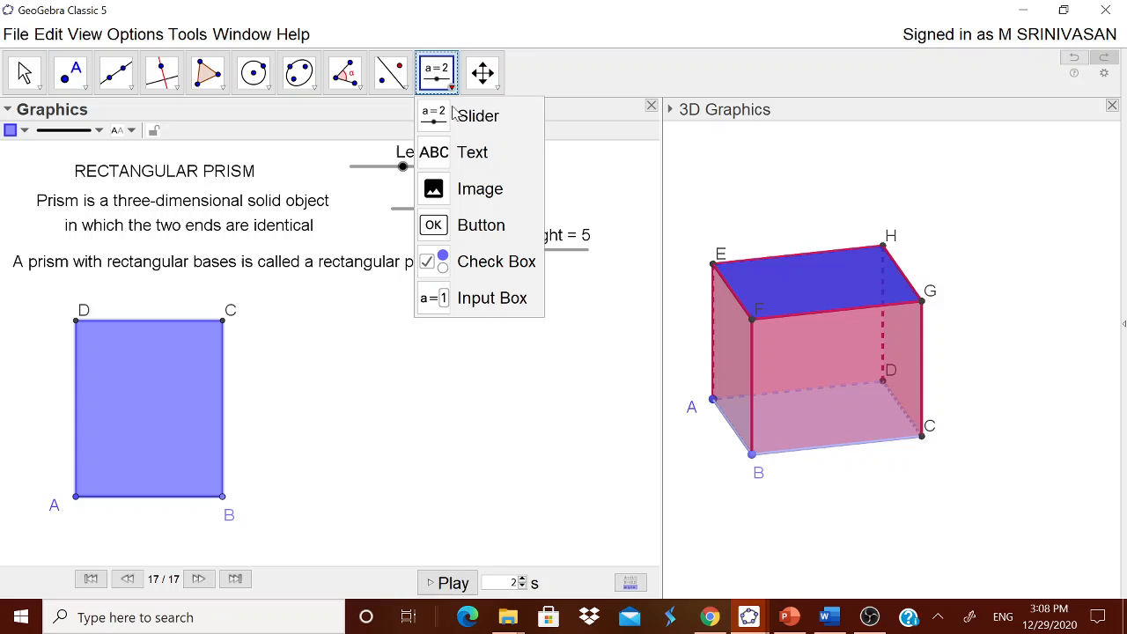
click(467, 152)
click(463, 317)
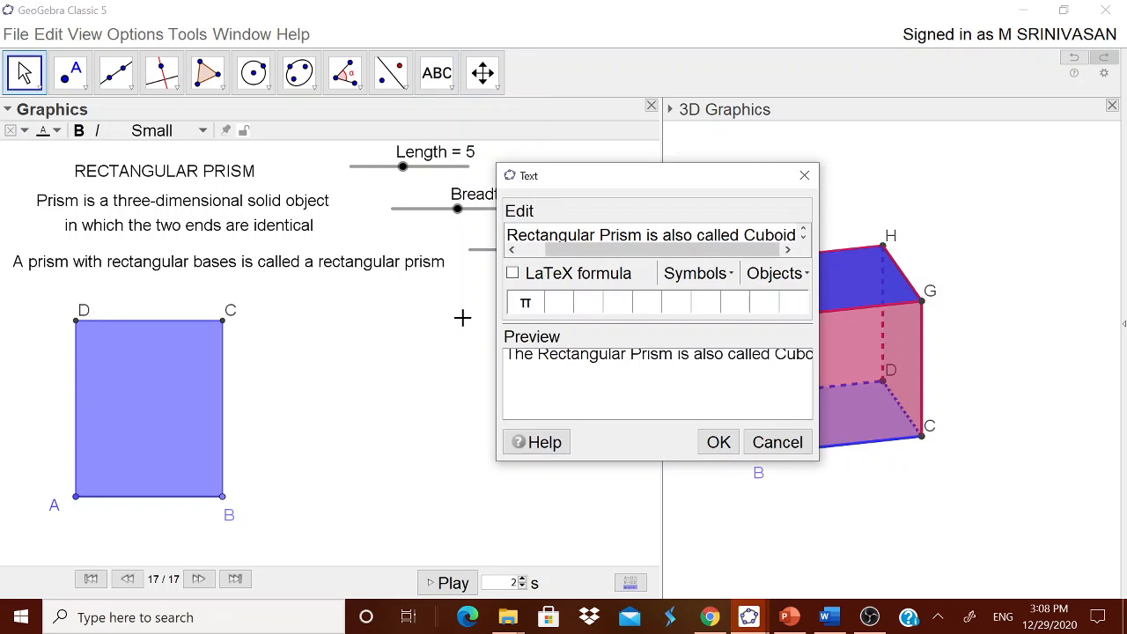
key(ctrl+v)
click(707, 451)
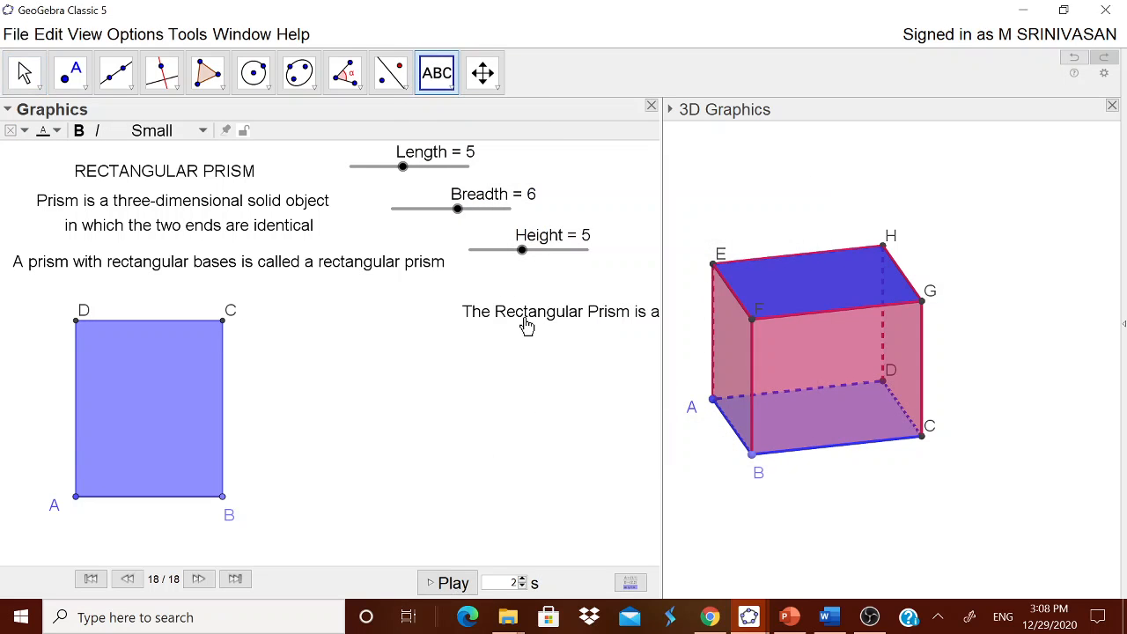
drag(524, 322, 339, 310)
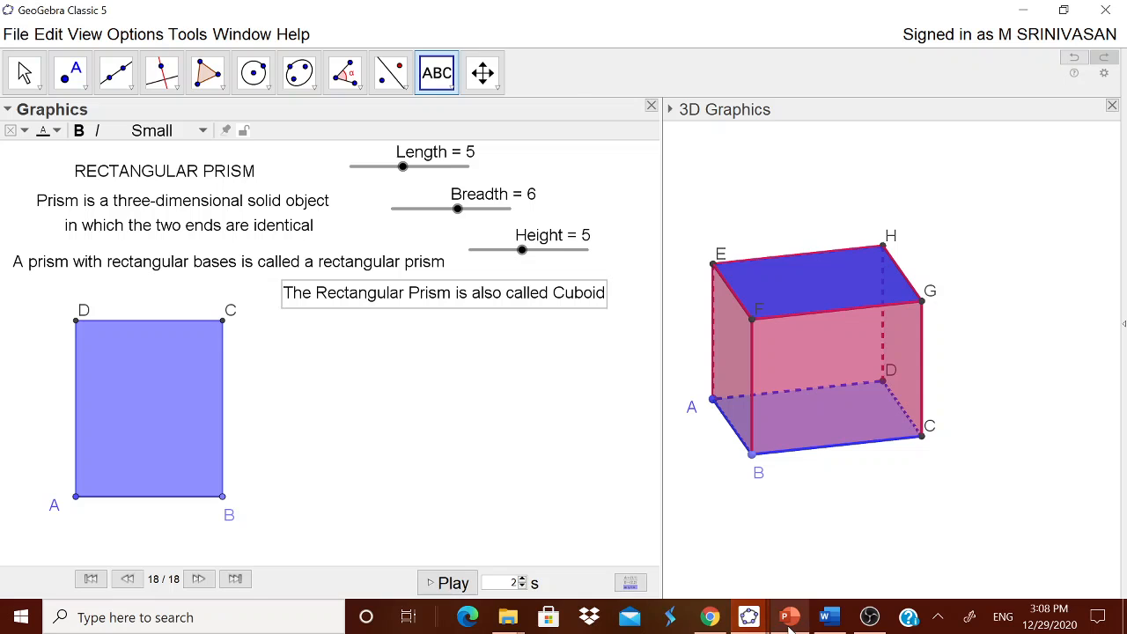
Switch to Word and copy the four lines from "A Rectangular Prims has" through "12 Edges".
click(826, 616)
drag(308, 409, 381, 500)
key(ctrl+c)
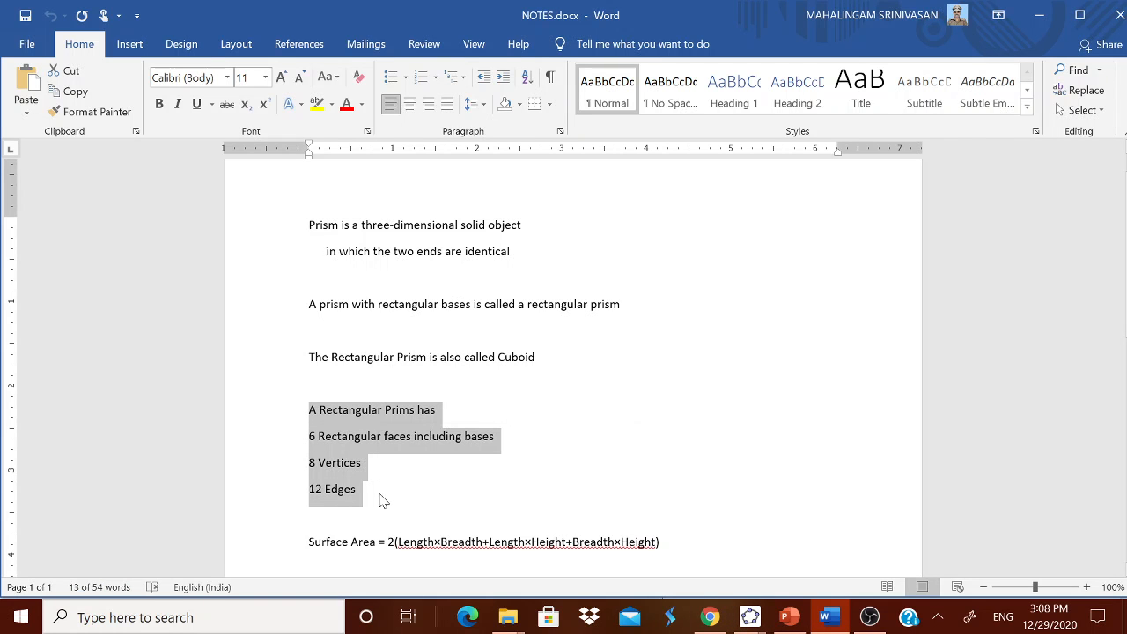
Return to GeoGebra, insert the copied faces, vertices and edges lines as text, and place them below the Cuboid sentence beside the rectangle.
click(761, 622)
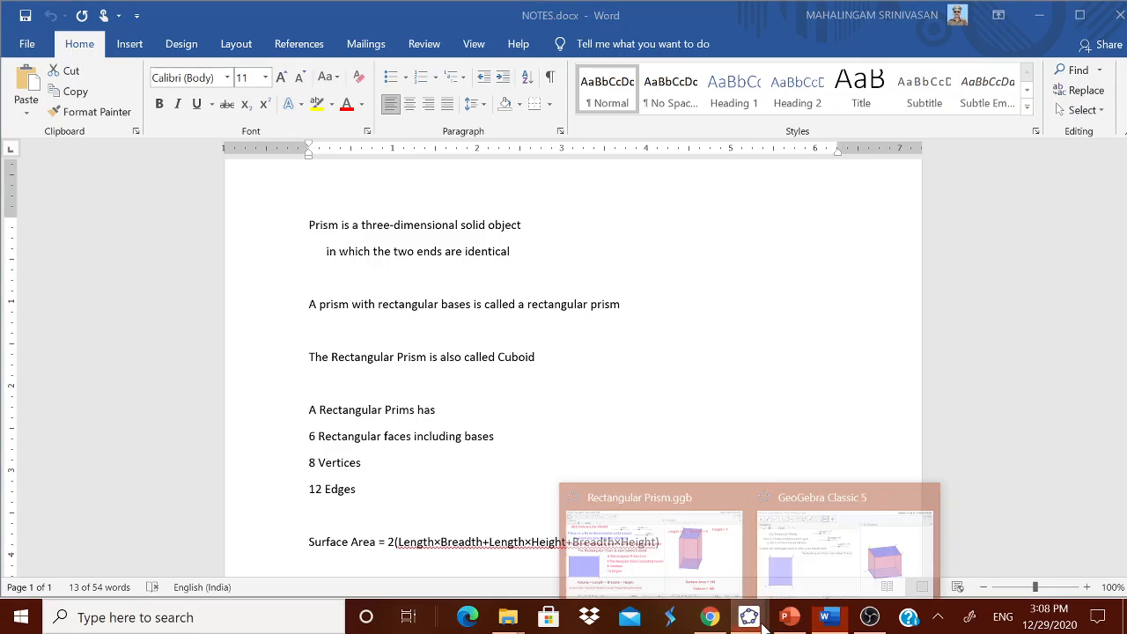
click(732, 558)
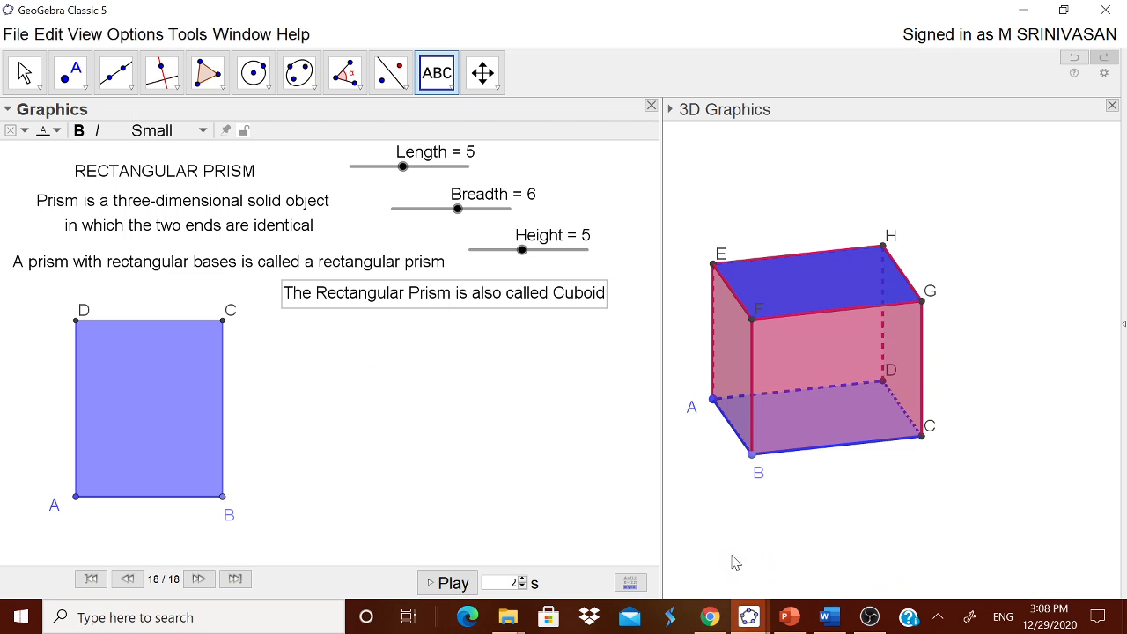
click(387, 391)
key(ctrl+v)
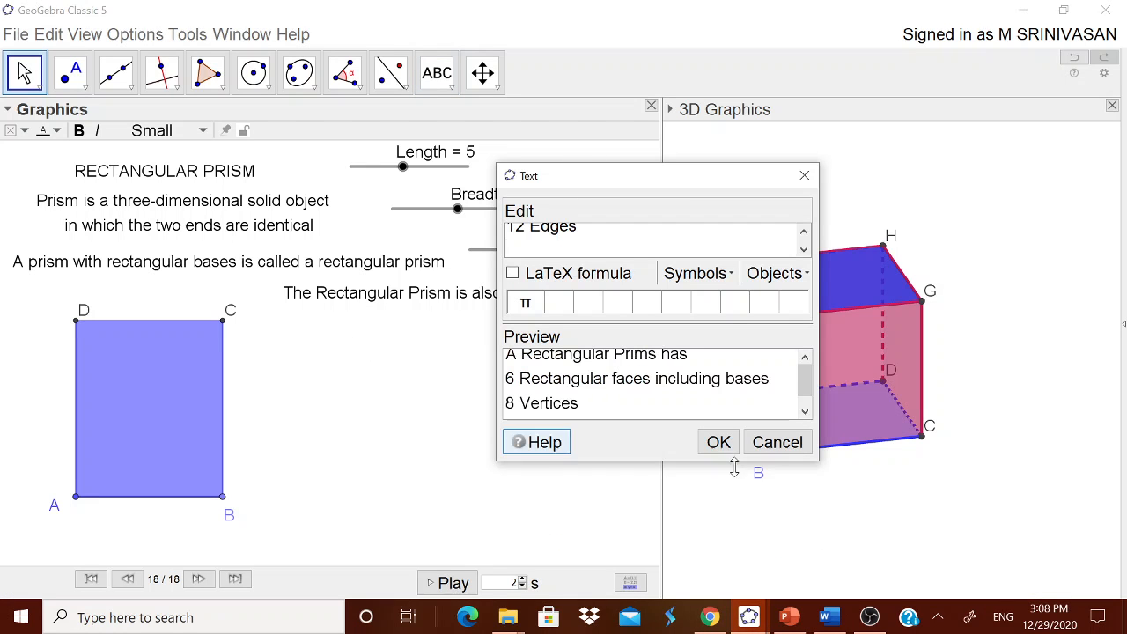
click(719, 443)
drag(546, 403, 477, 365)
click(1014, 453)
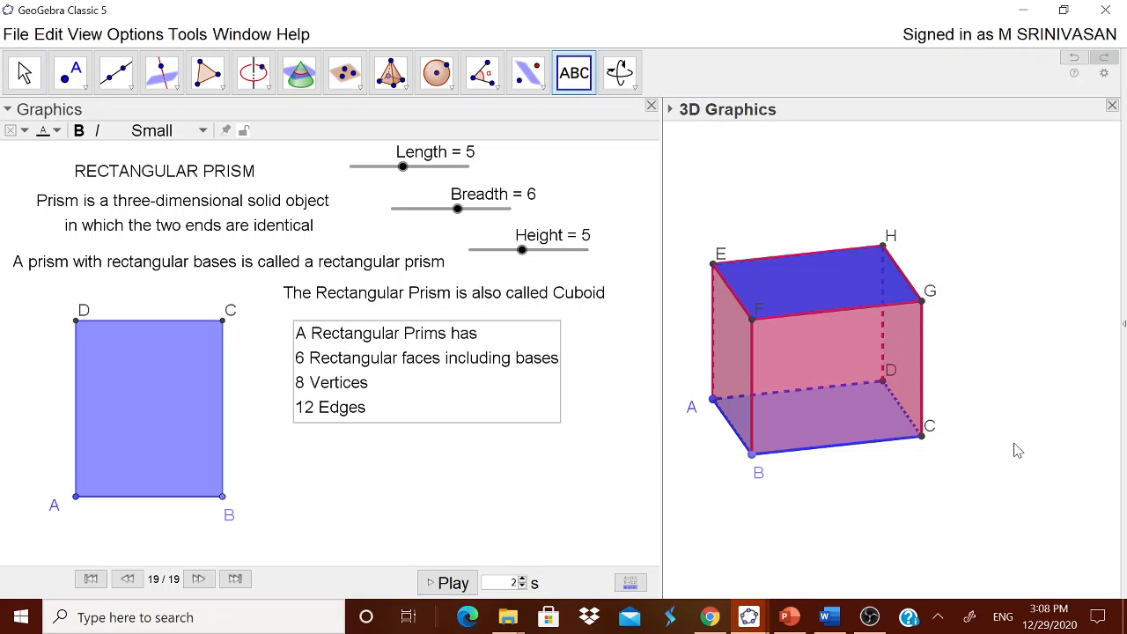
click(777, 442)
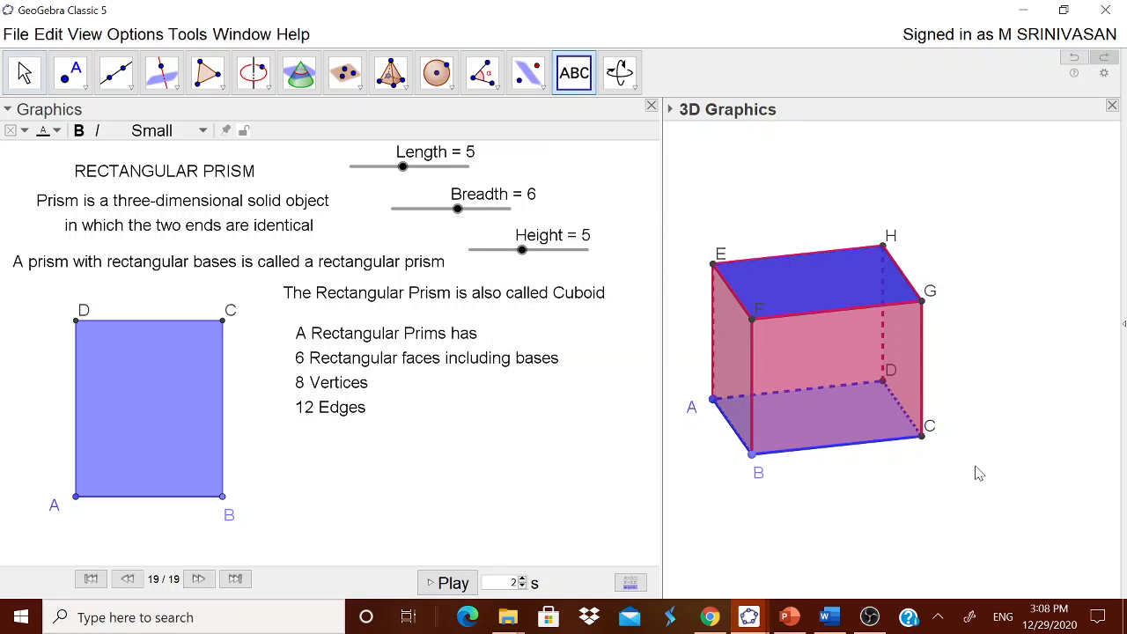
key(Escape)
drag(979, 473, 996, 492)
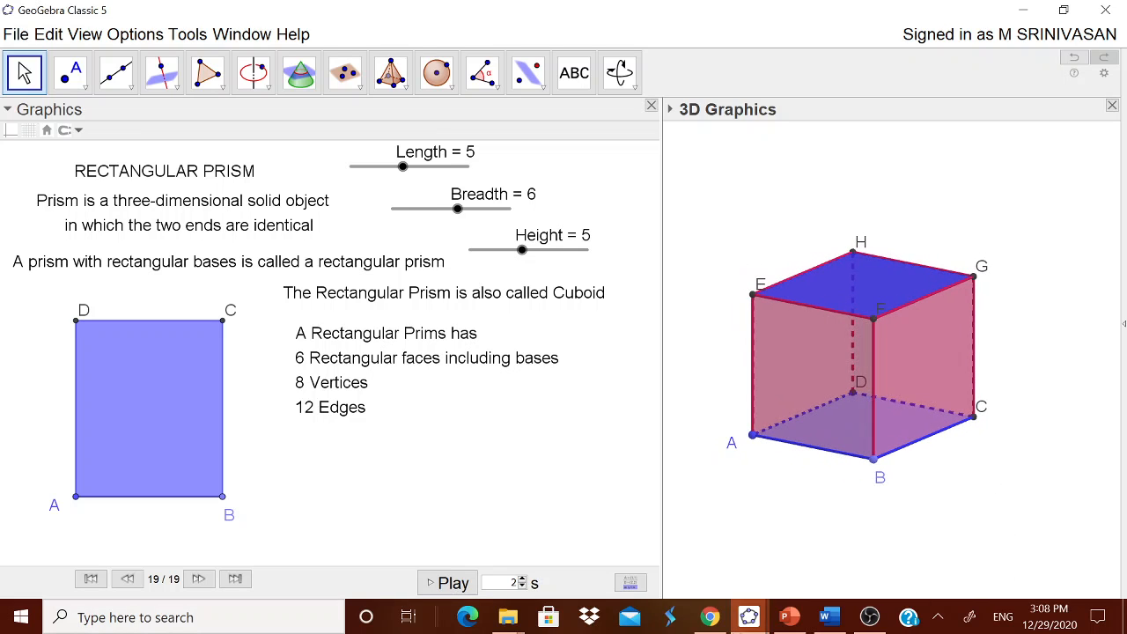
Switch to Word and copy the formula "Surface Area = 2(Length×Breadth+Length×Height+Breadth×Height)".
click(825, 617)
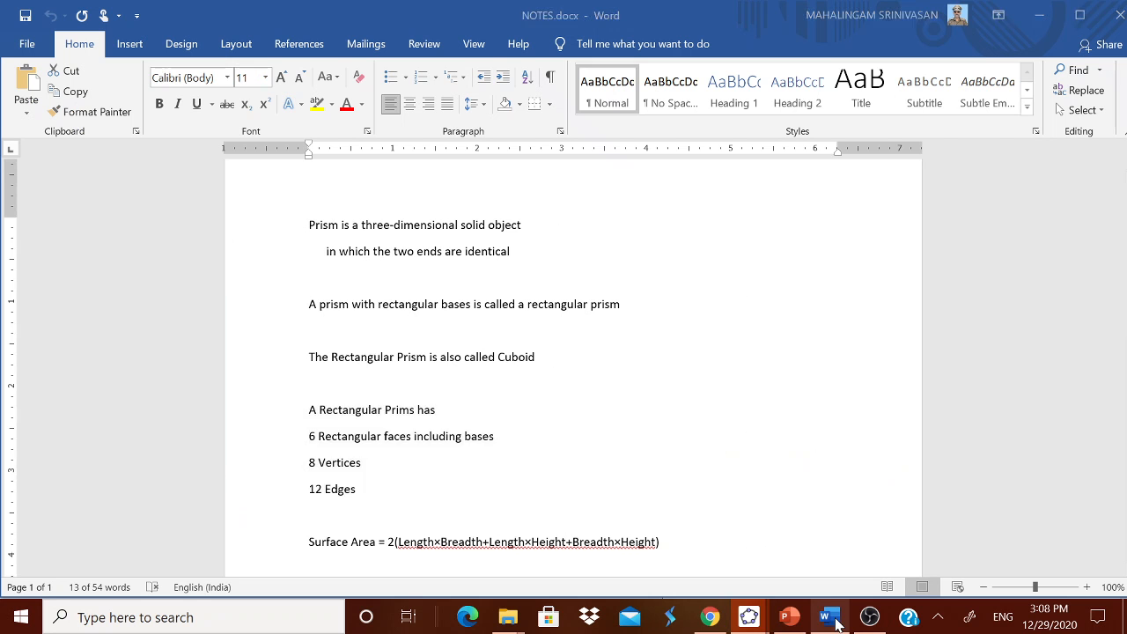
drag(309, 542, 689, 567)
key(ctrl+c)
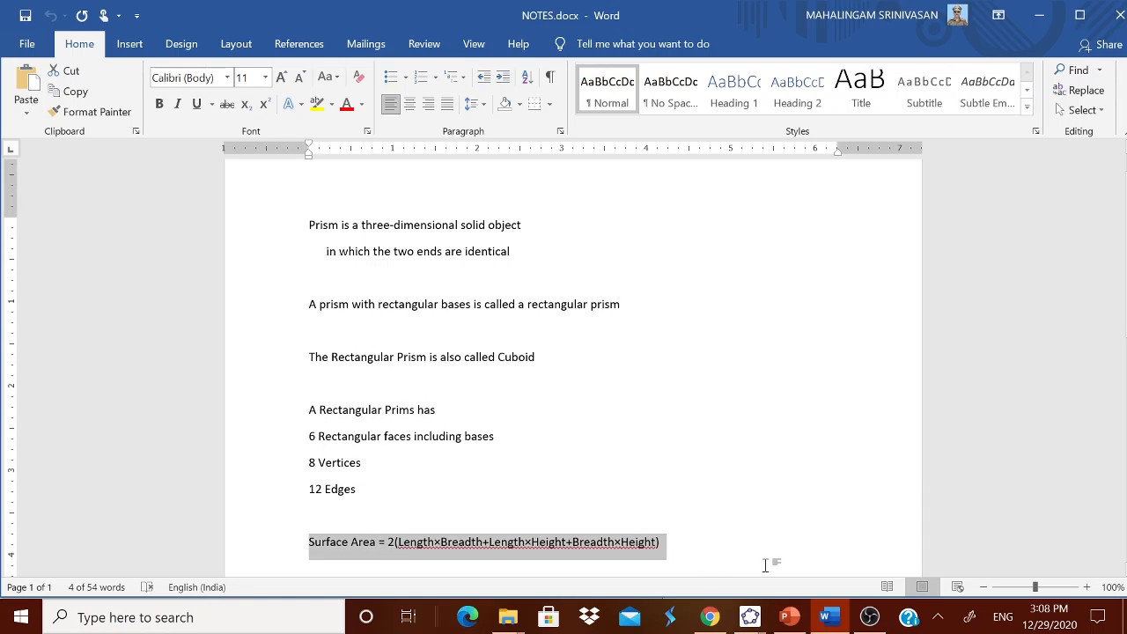
Return to GeoGebra and insert the copied Surface Area formula as a text object in the 2D construction, beside the "12 Edges" line.
click(760, 618)
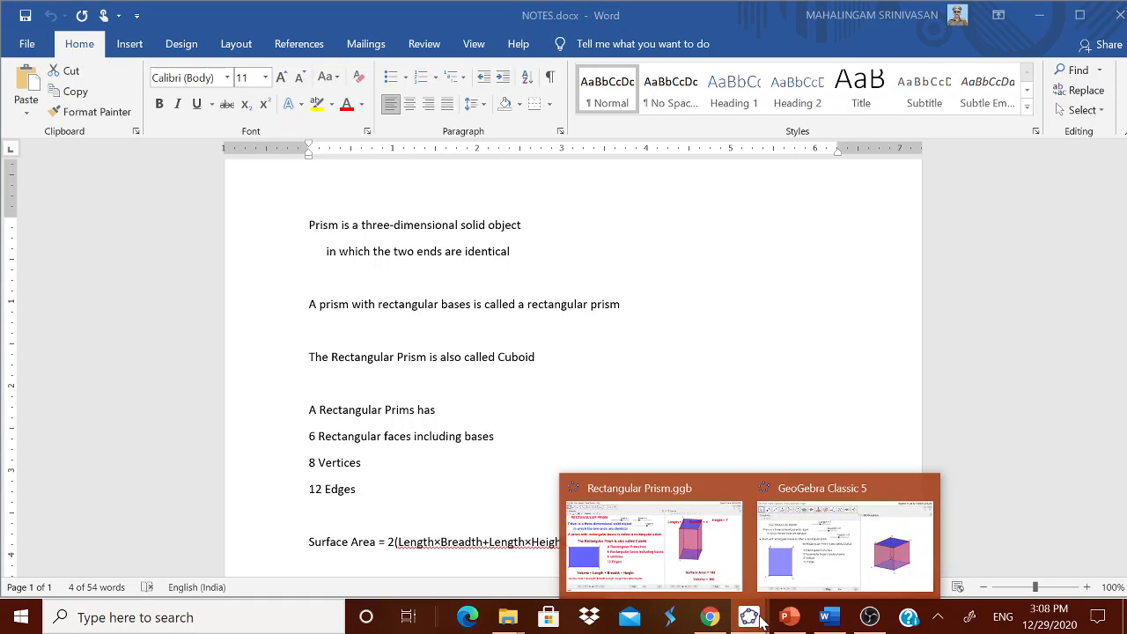
click(681, 538)
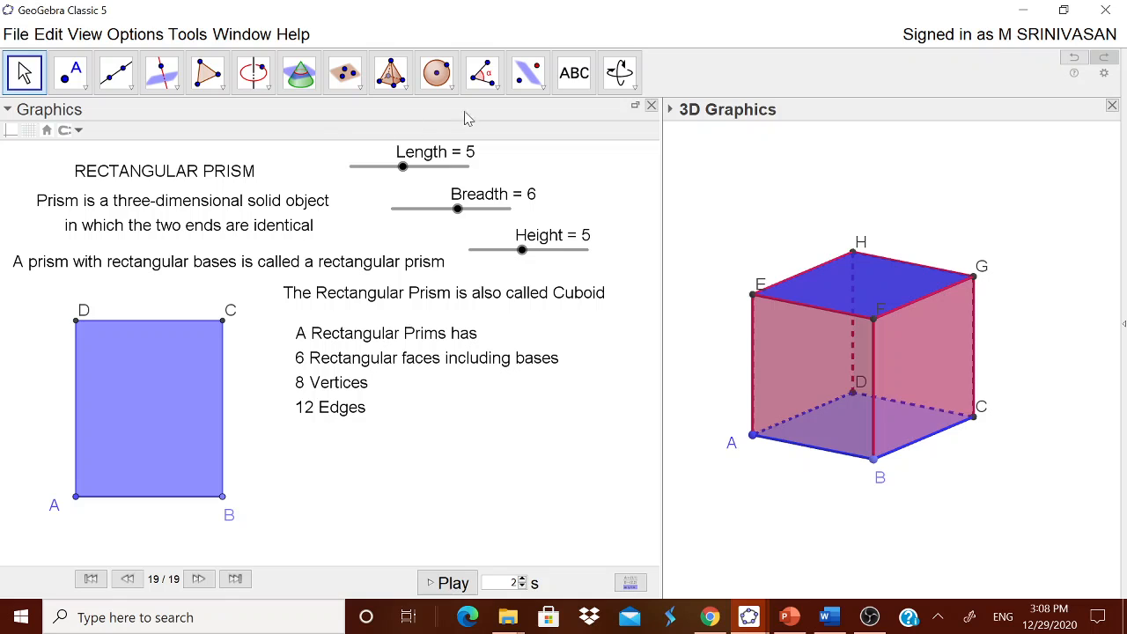
click(584, 150)
click(453, 92)
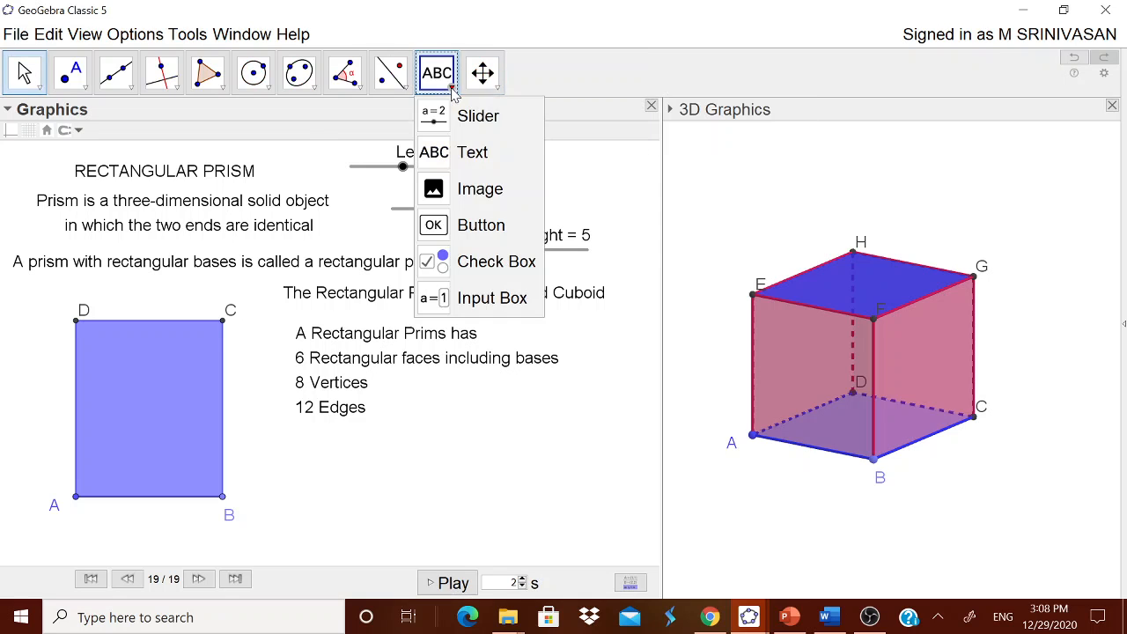
click(470, 152)
click(423, 428)
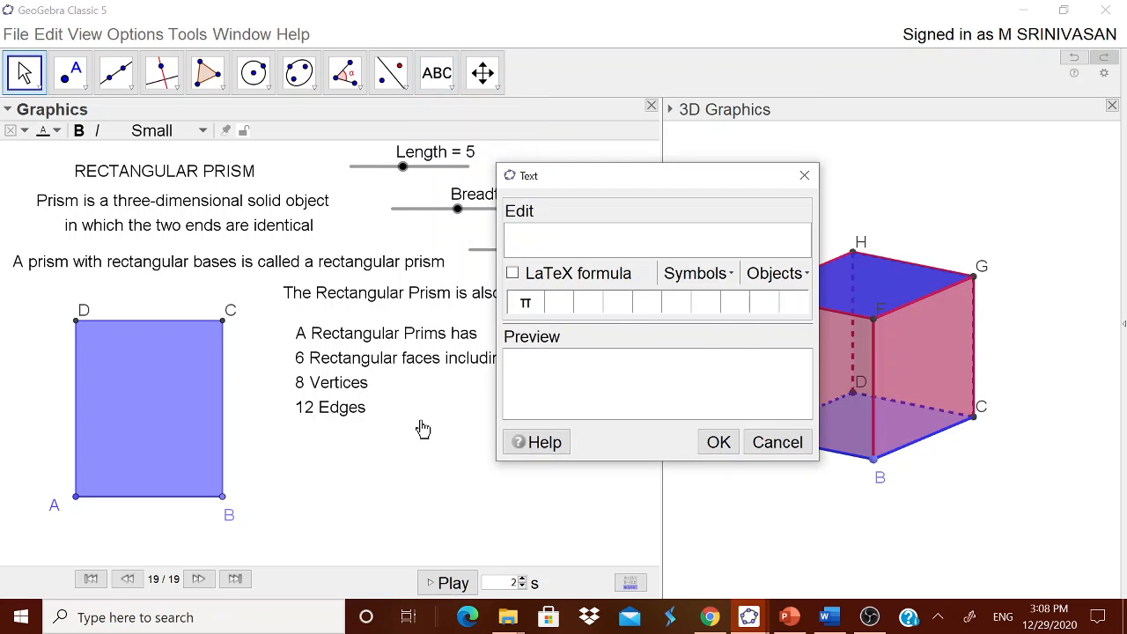
key(ctrl+v)
click(713, 444)
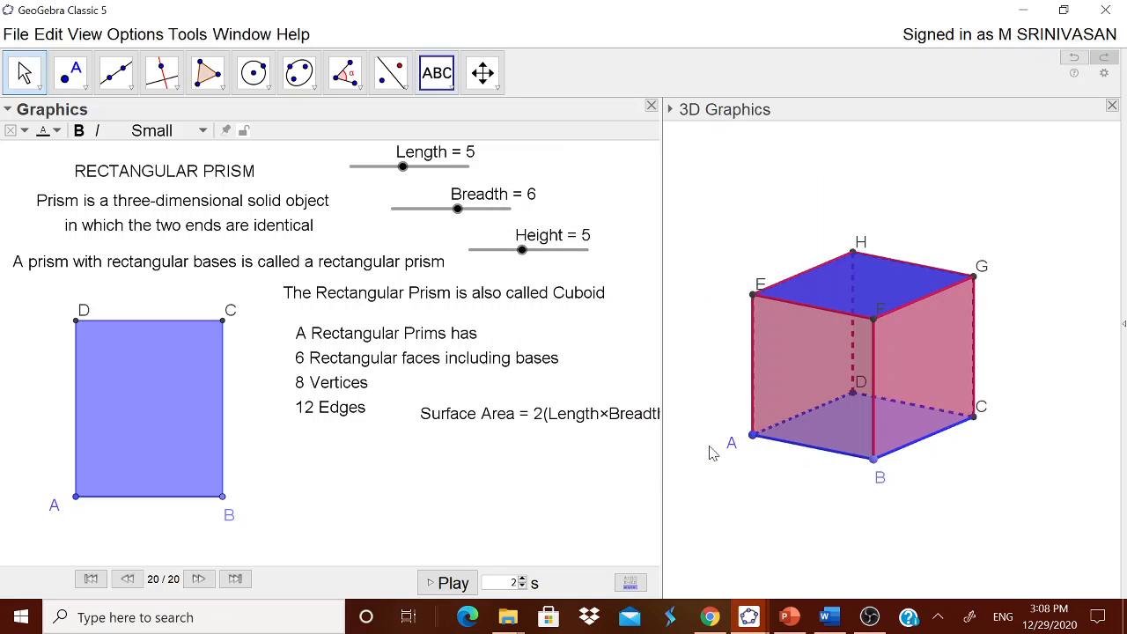
Move the Surface Area formula below the rectangle and narrow the 2D view to give the 3D view more room.
click(373, 491)
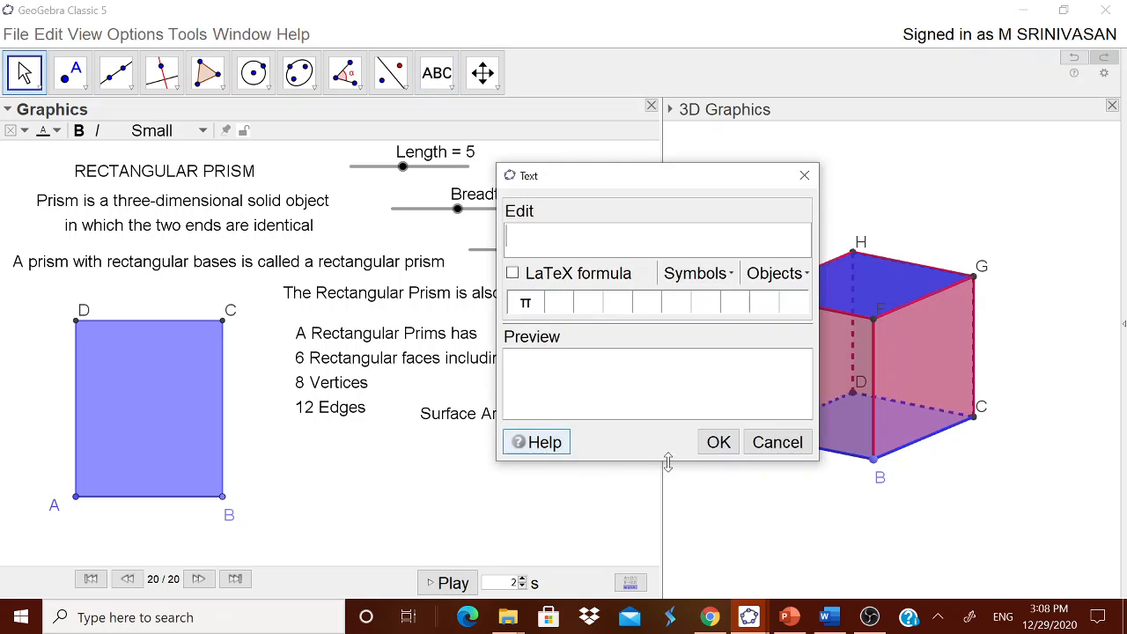
click(777, 443)
drag(577, 421, 214, 546)
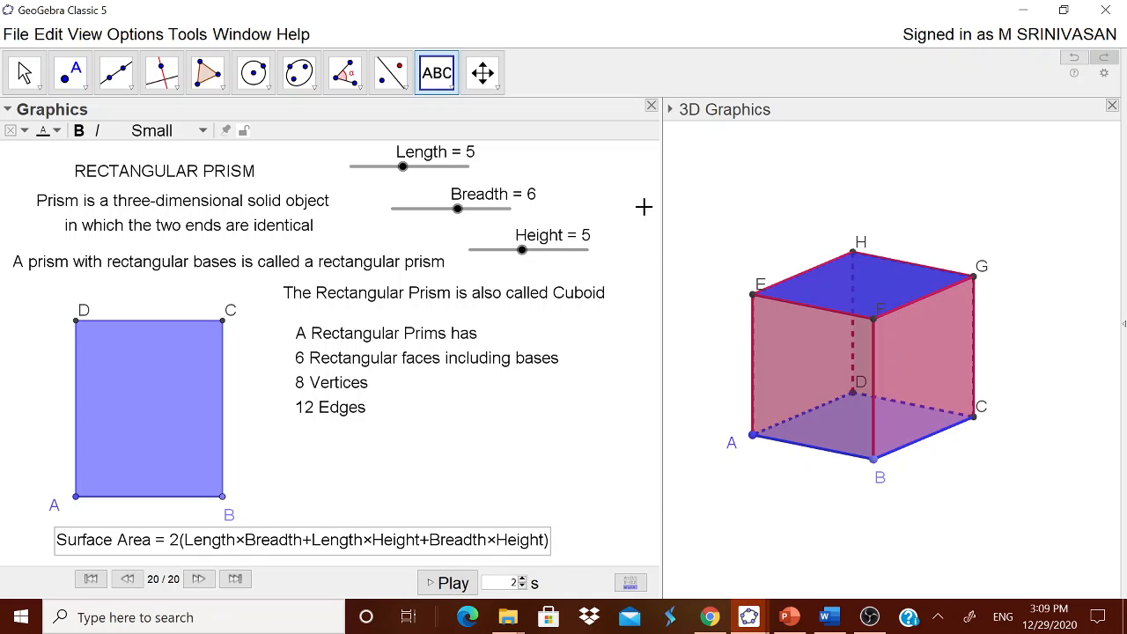
drag(622, 256, 617, 257)
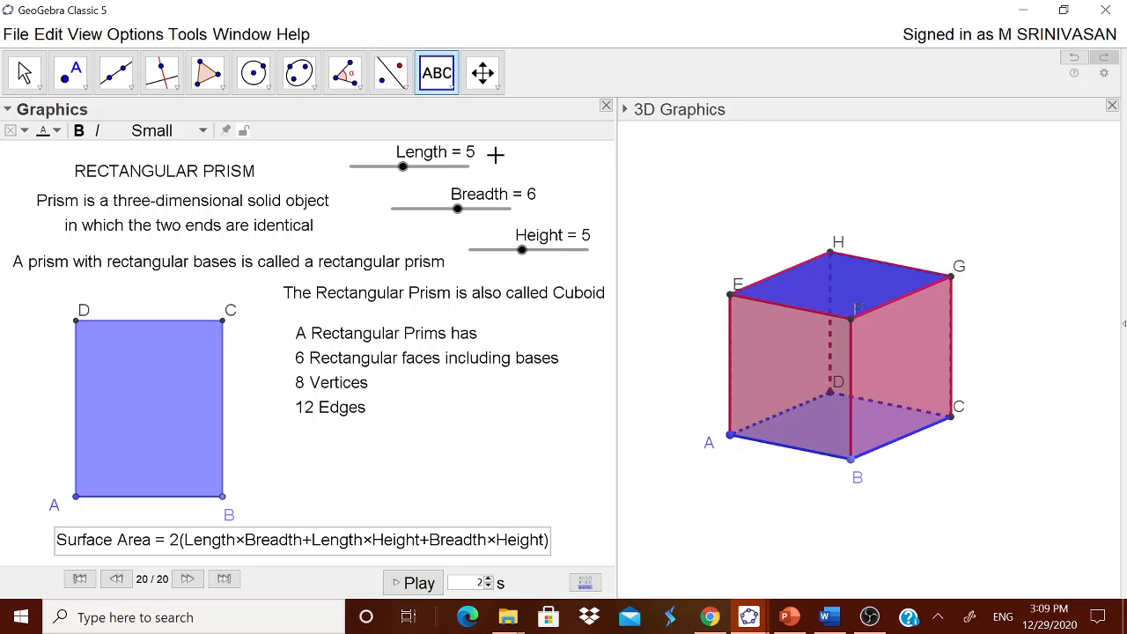
Add a dynamic text "Length = " linked to the Length object in the 3D view and place it above the prism.
click(705, 202)
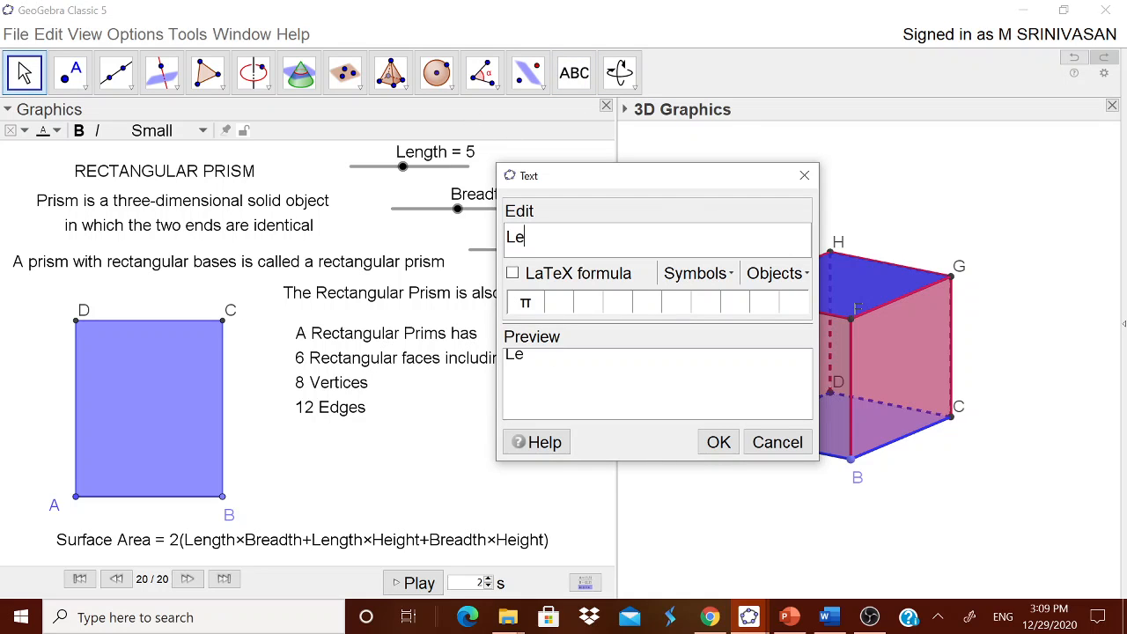
text(Length =)
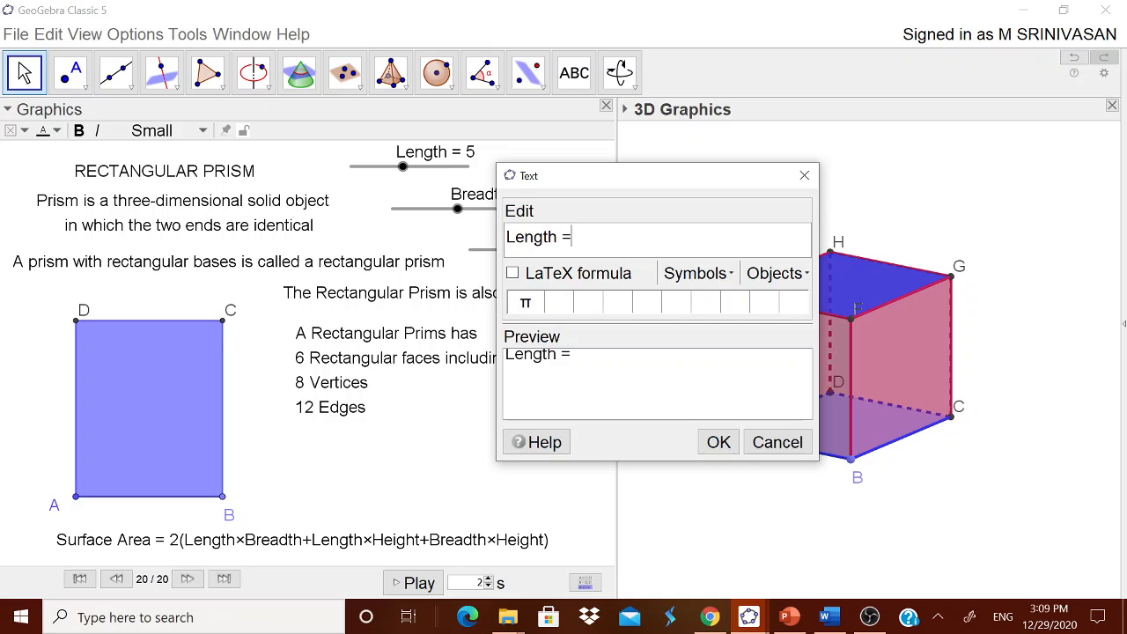
click(775, 273)
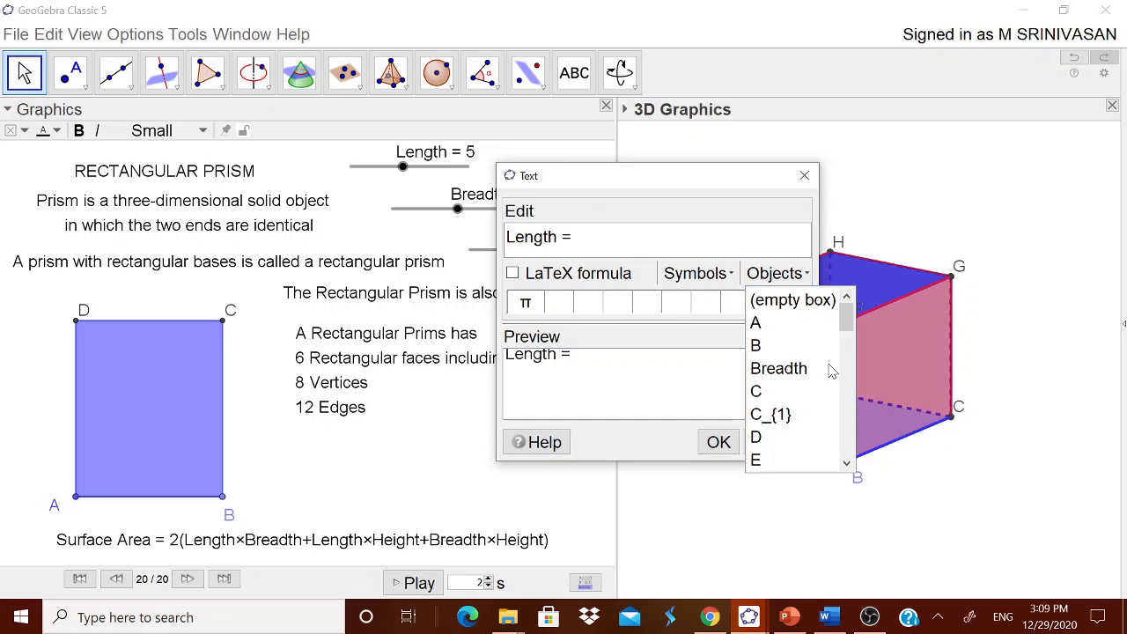
scroll(846, 463, down, 3)
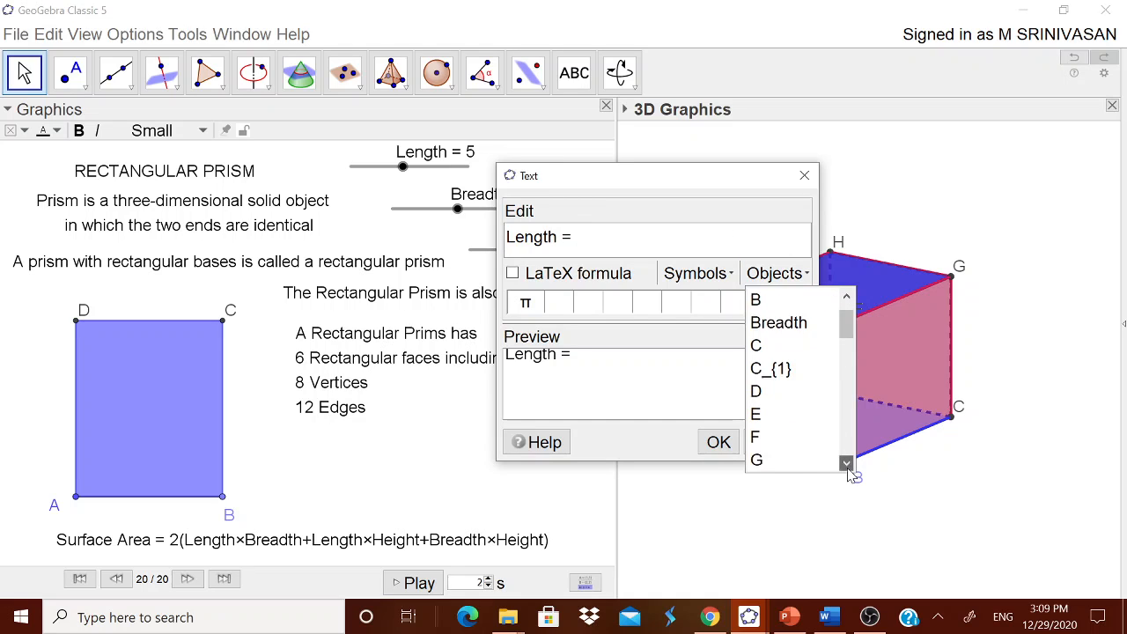
click(800, 445)
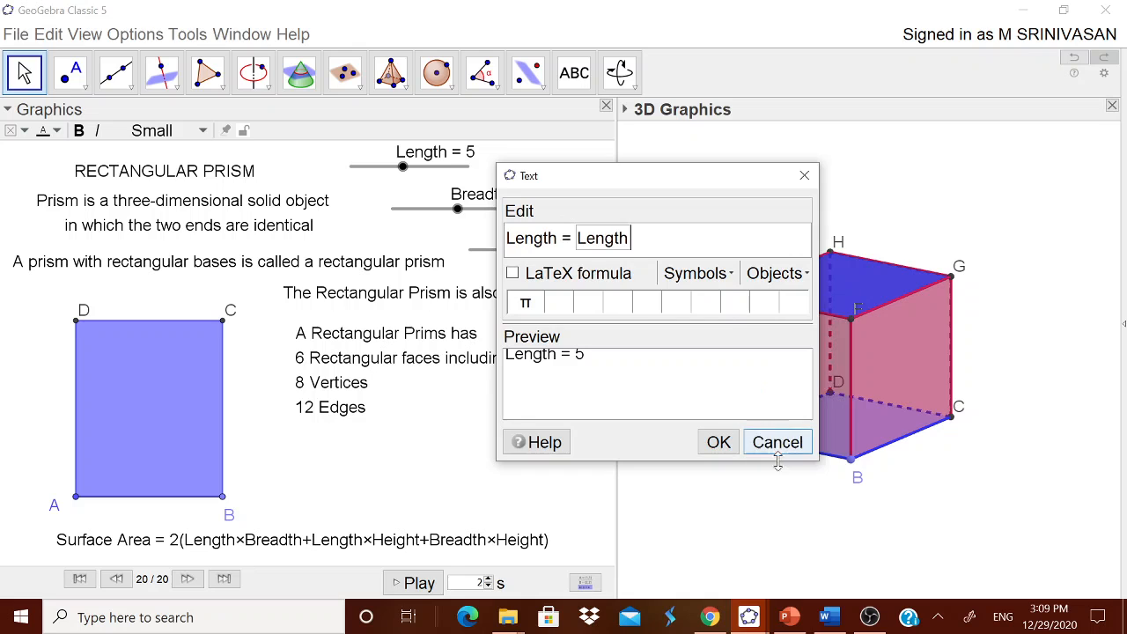
click(719, 442)
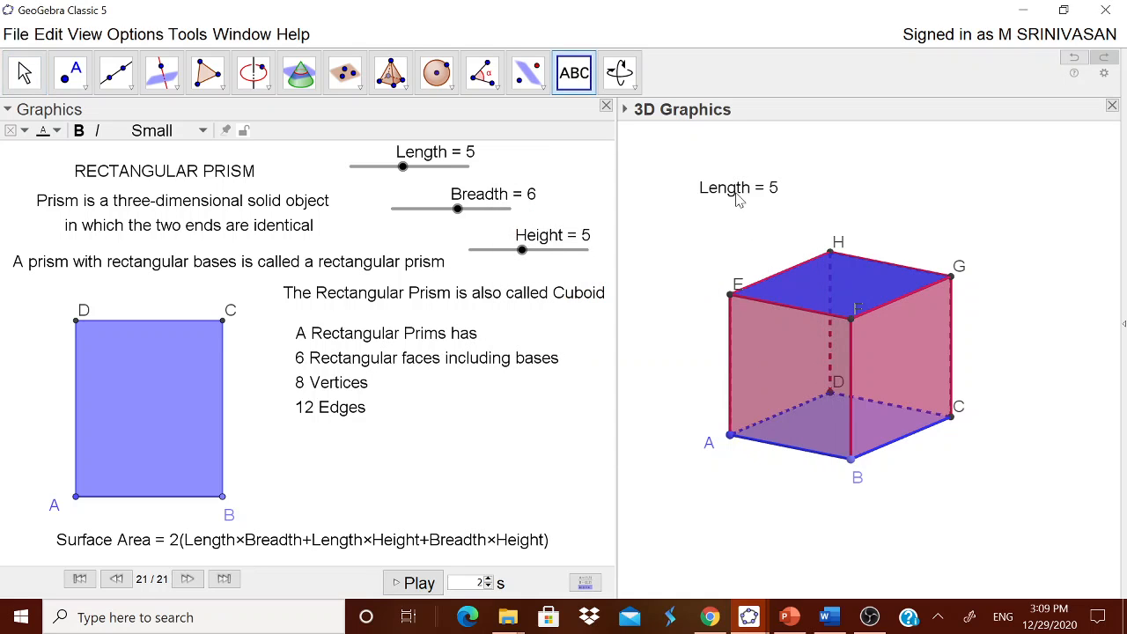
drag(736, 194, 701, 163)
Add a dynamic text "Breadth = " linked to the Breadth object in the 3D view and place it directly below the Length text.
click(724, 183)
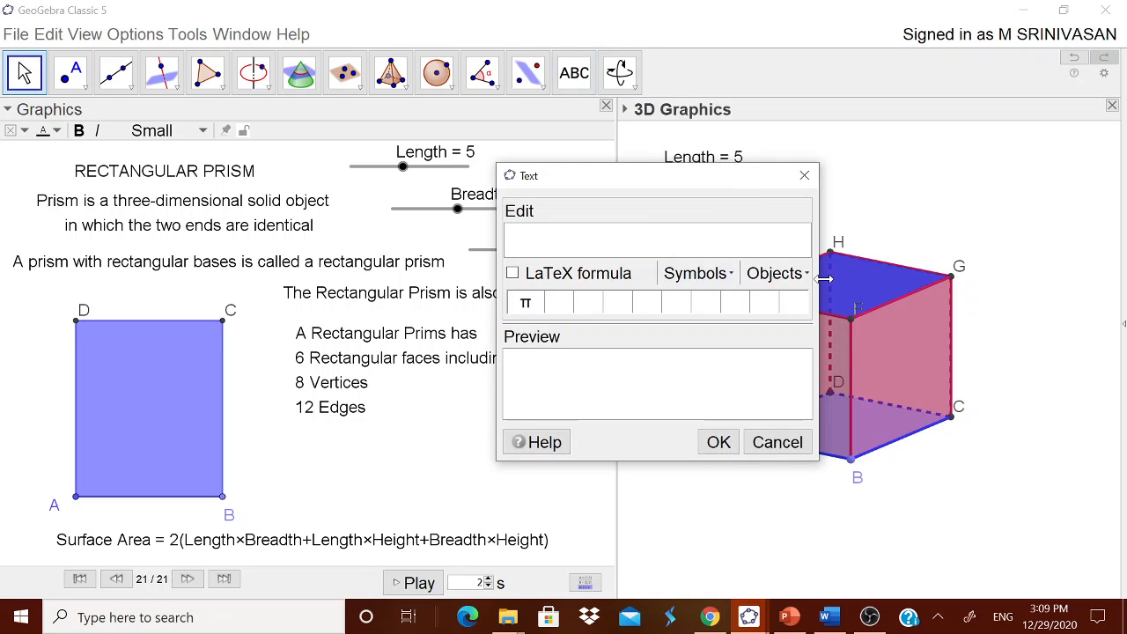
text(Breadth )
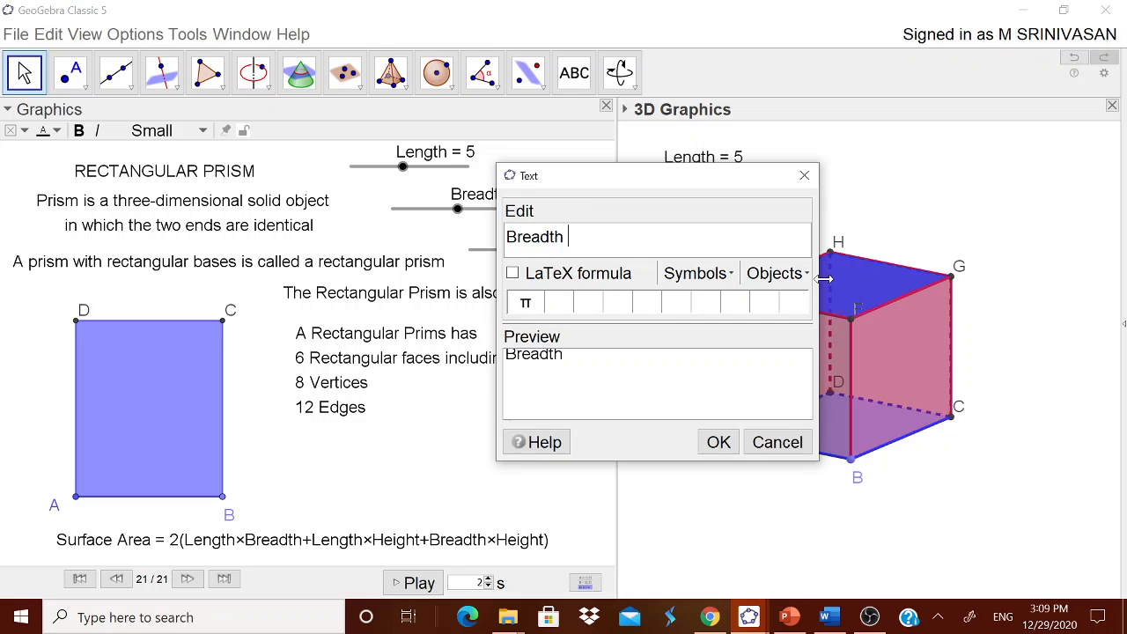
text(=)
click(779, 274)
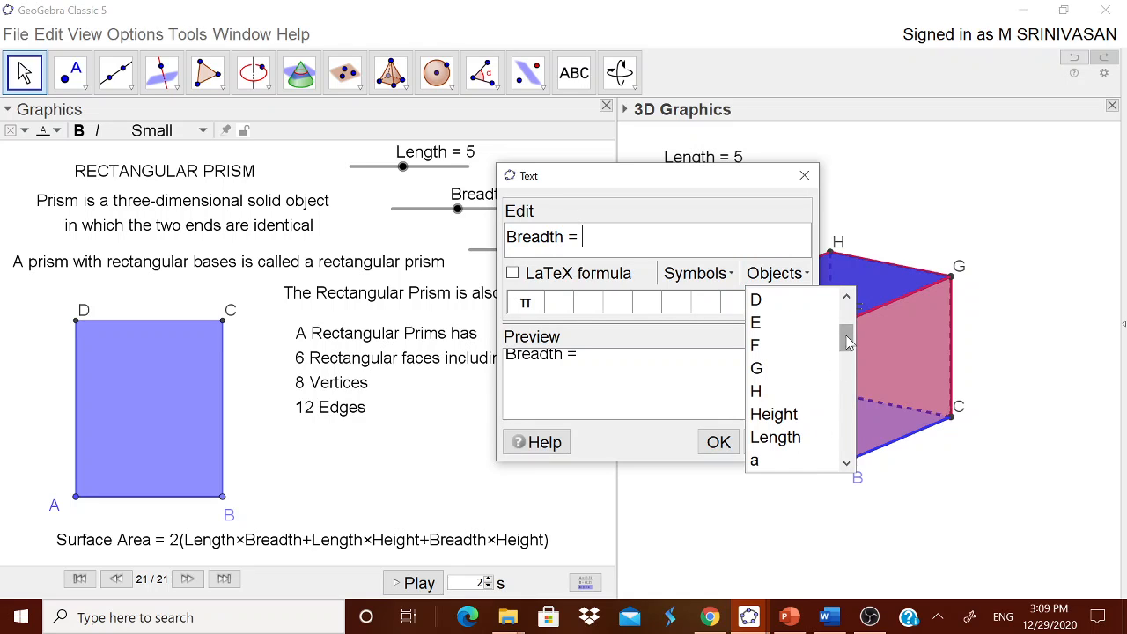
drag(847, 340, 849, 314)
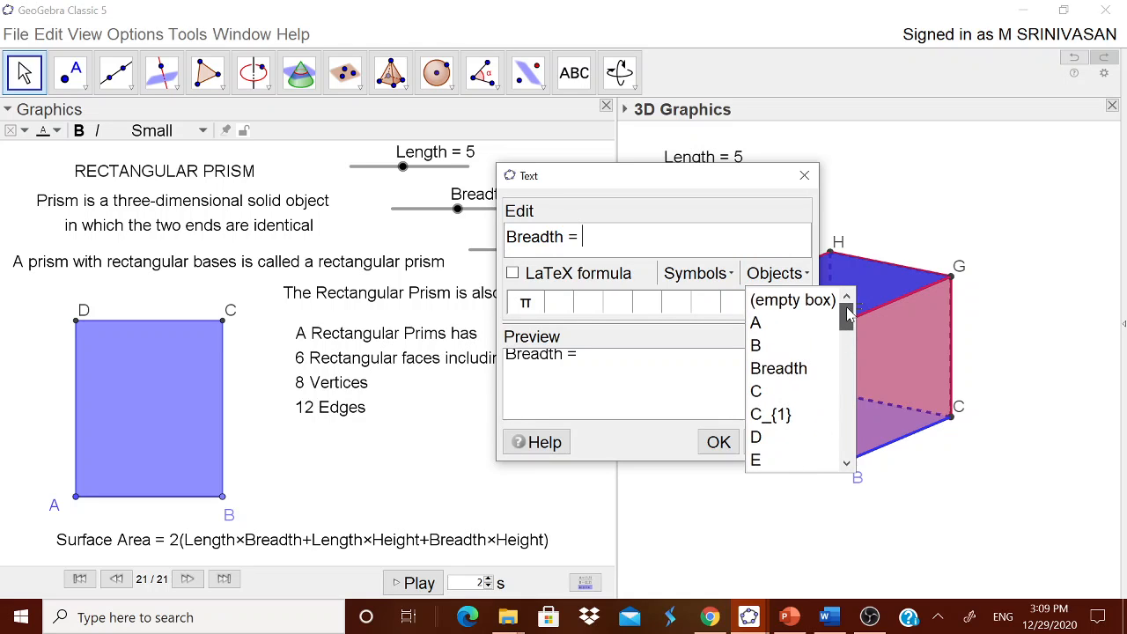
click(802, 368)
click(718, 443)
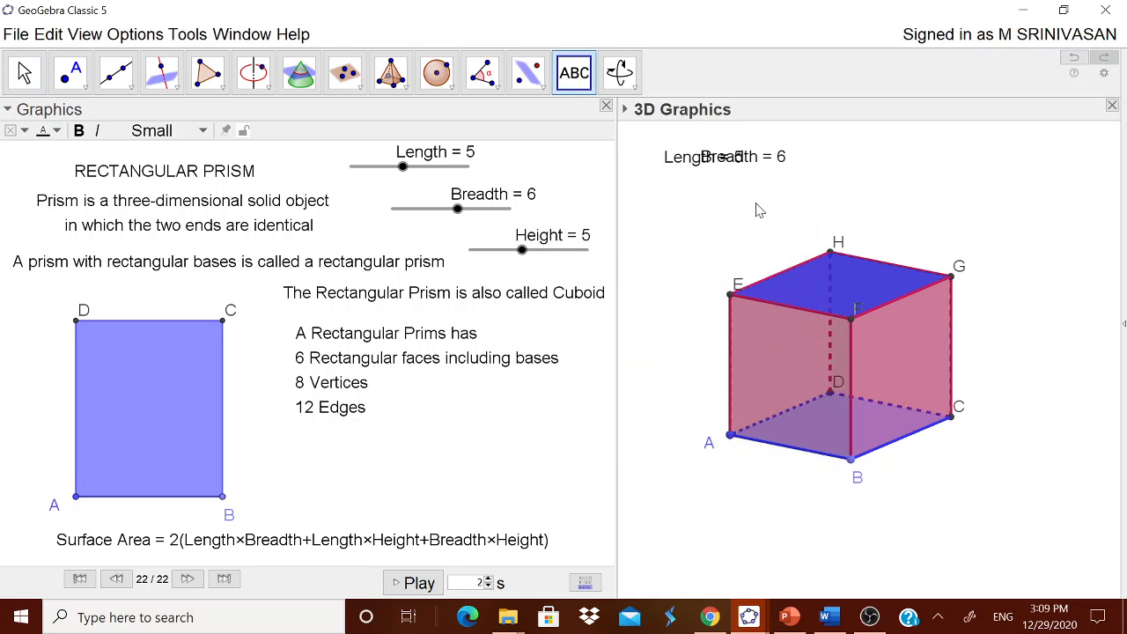
click(765, 192)
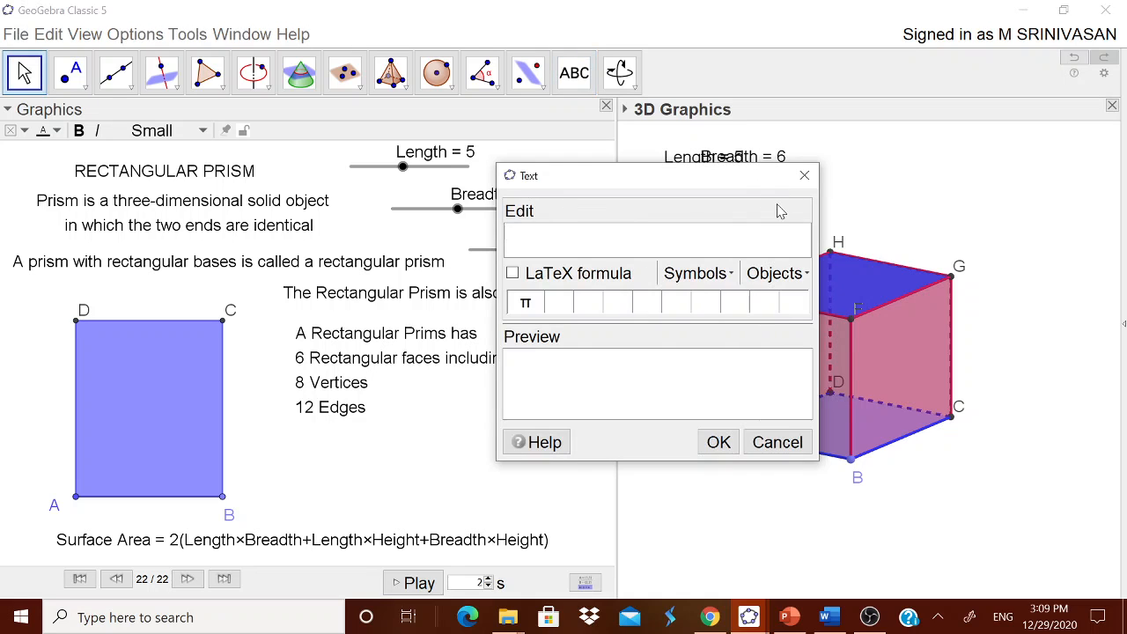
key(Escape)
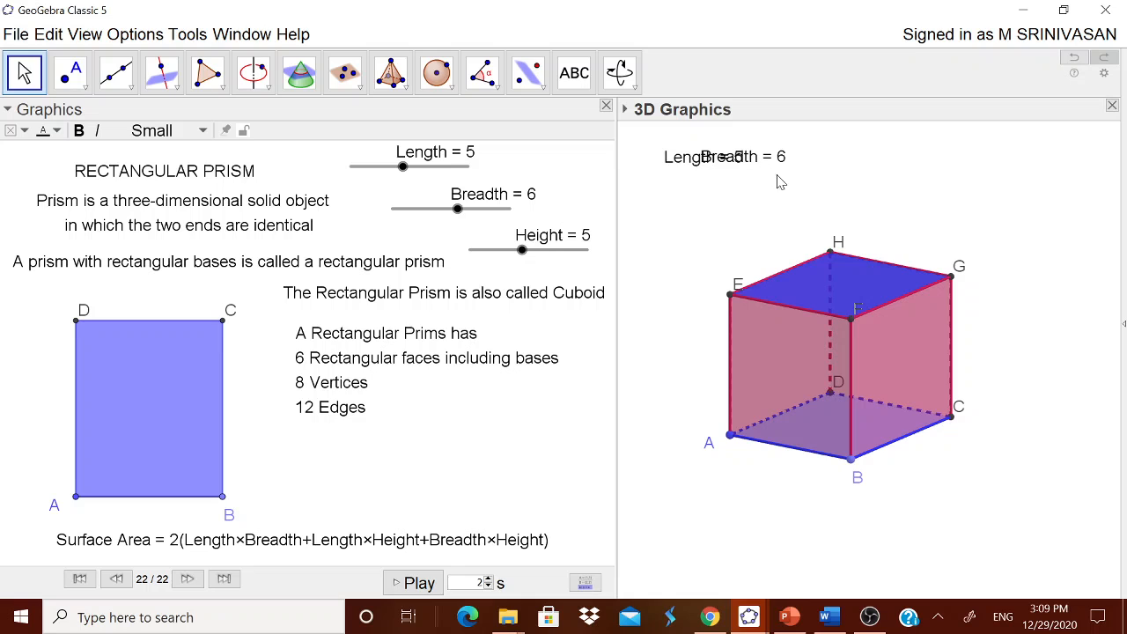
drag(759, 157, 722, 192)
Add a dynamic text "Height = " linked to the Height object in the 3D view and align it below the Breadth text.
click(575, 72)
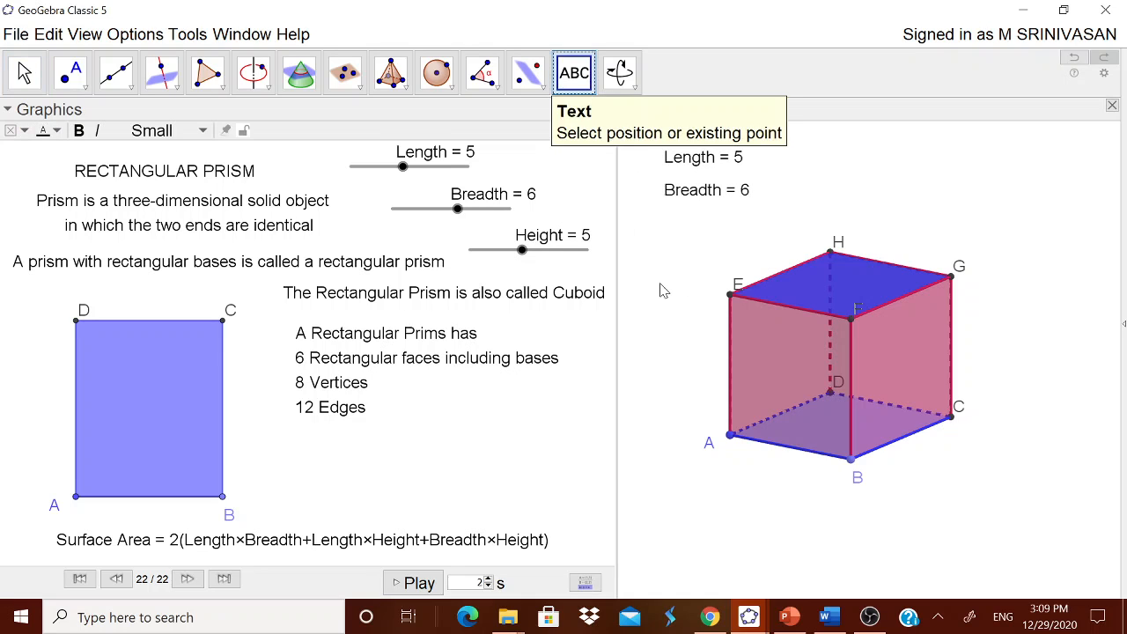
click(662, 290)
text(Height =)
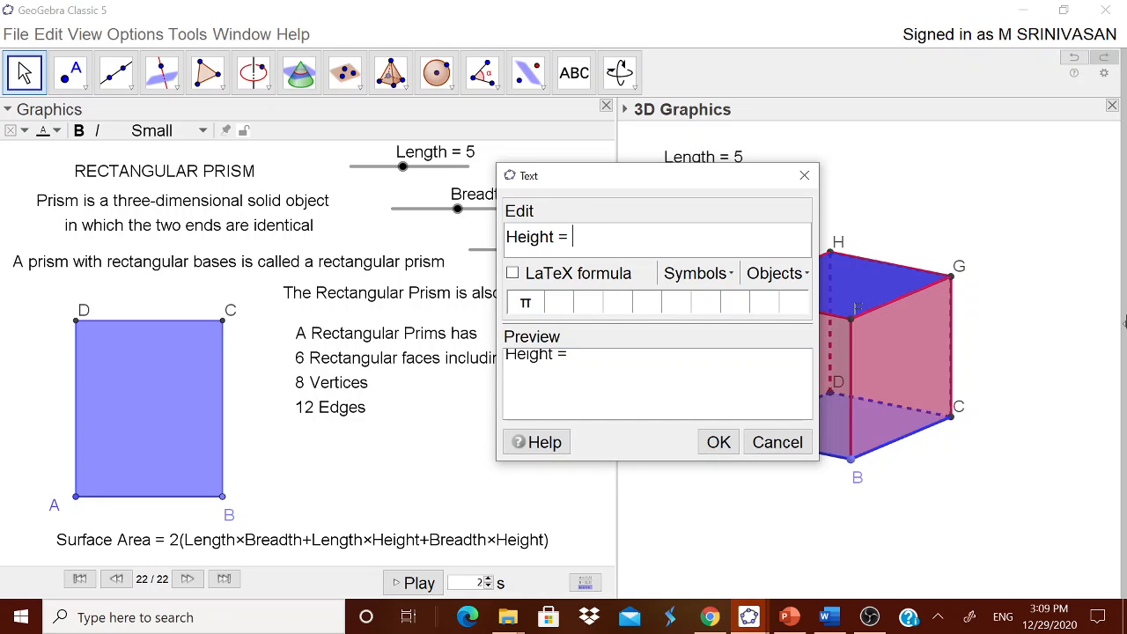
click(802, 274)
drag(848, 322, 848, 355)
click(793, 347)
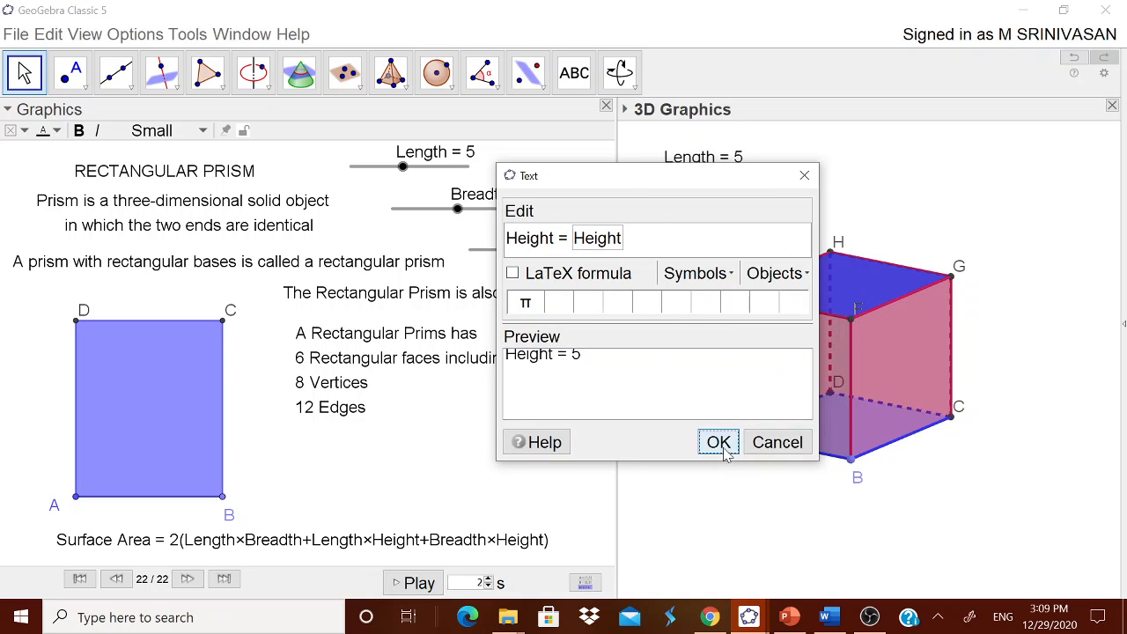
click(719, 442)
drag(698, 284, 702, 233)
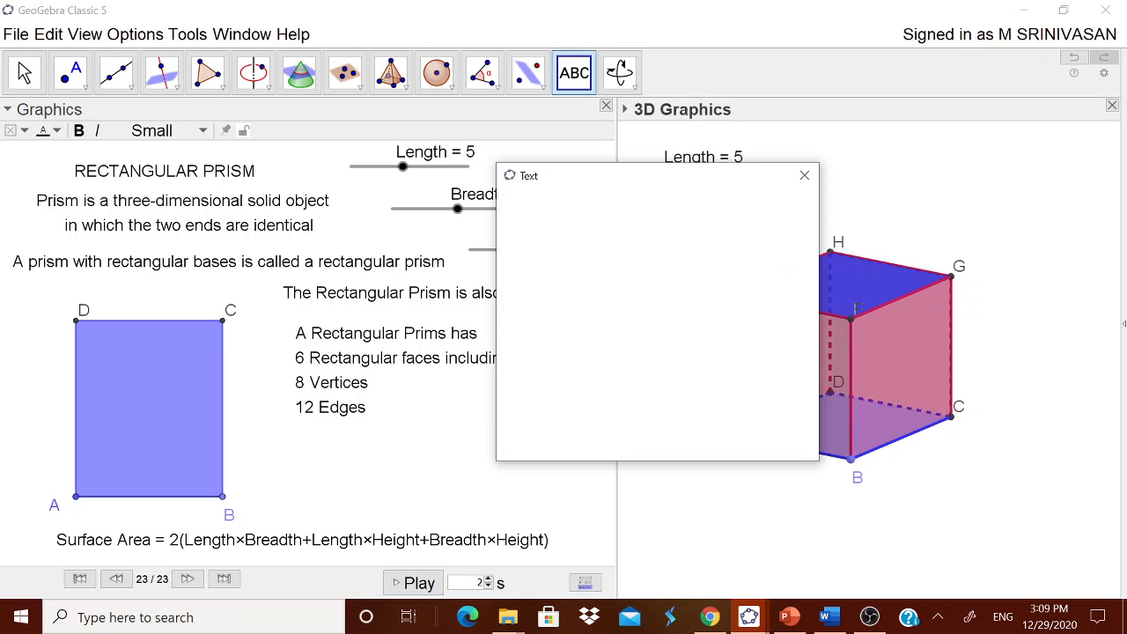
click(775, 442)
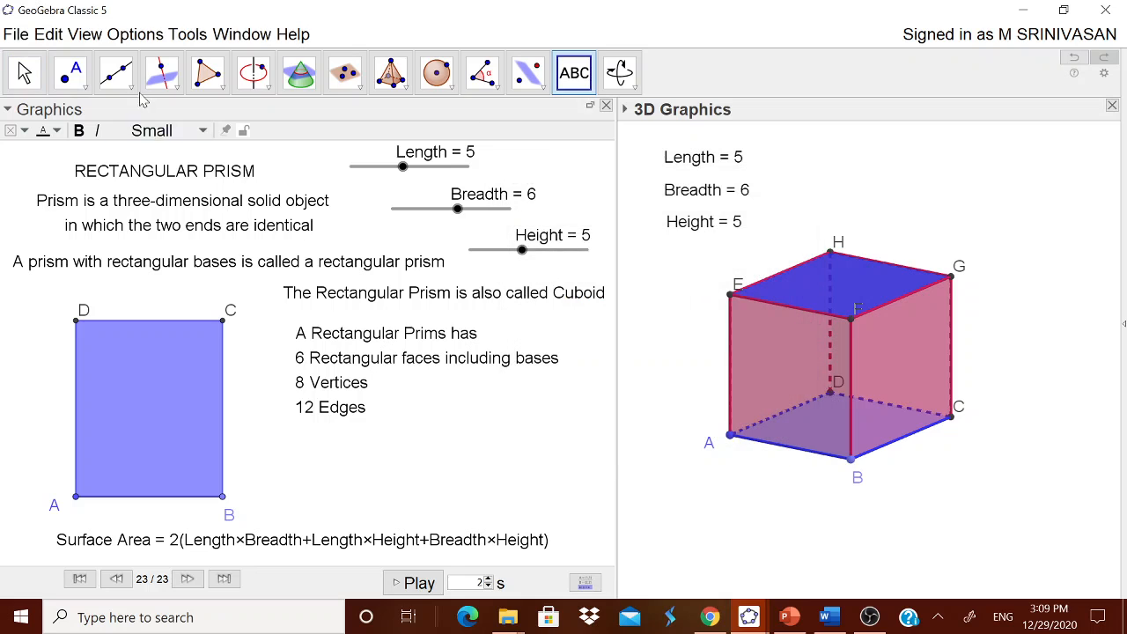
Show the input bar and move the Surface Area formula up to just below the "12 Edges" line.
click(88, 37)
click(109, 256)
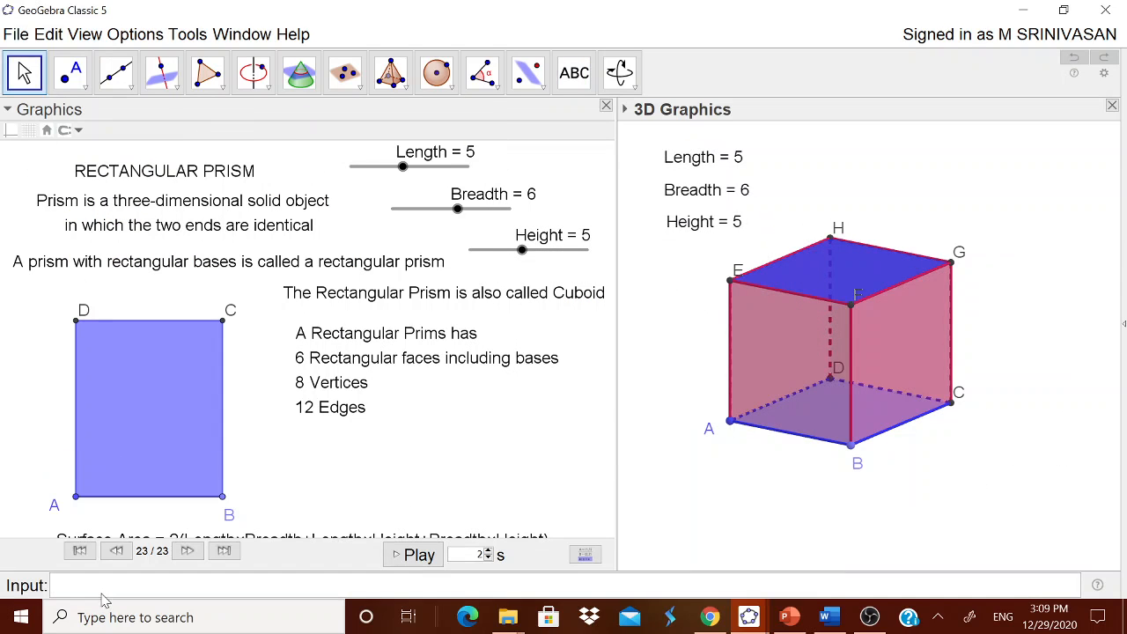
drag(322, 538, 385, 446)
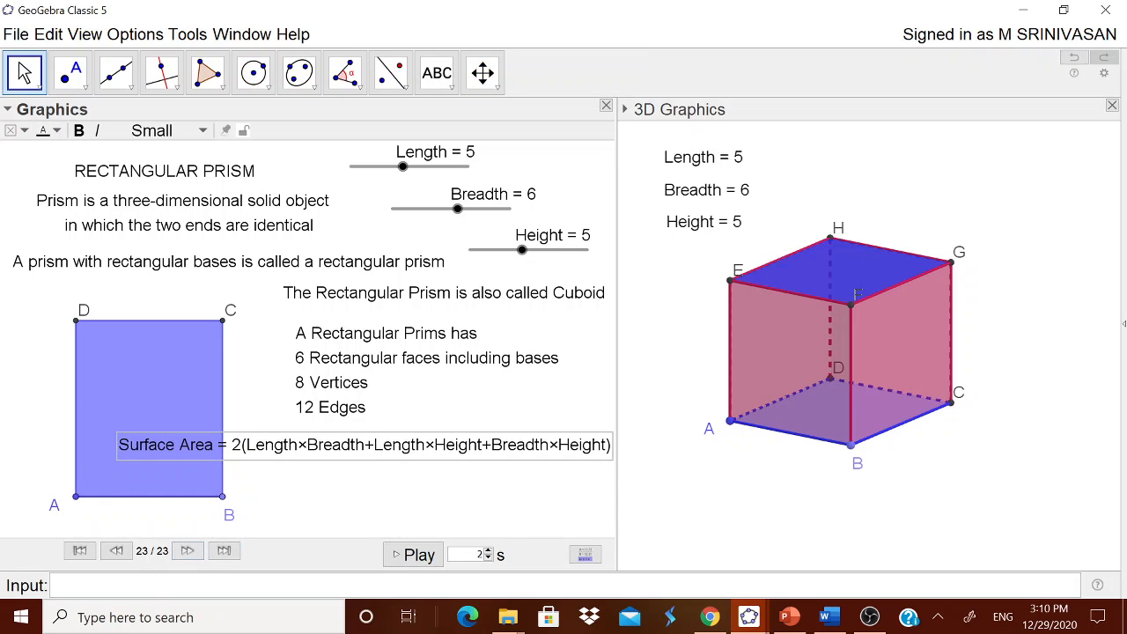
Define the surface area value with the command S=2(Length*Breadth+Length*Height+Breadth*Height).
text(s)
text(=2)
text(()
text(Lengt)
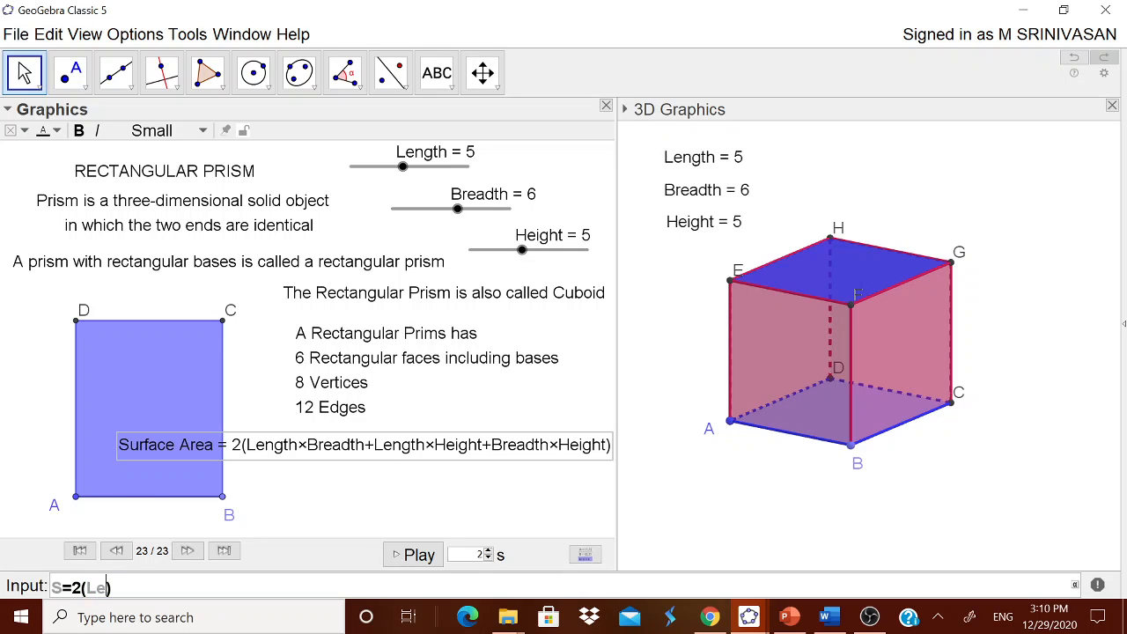
key(BackSpace)
key(BackSpace)
key(BackSpace)
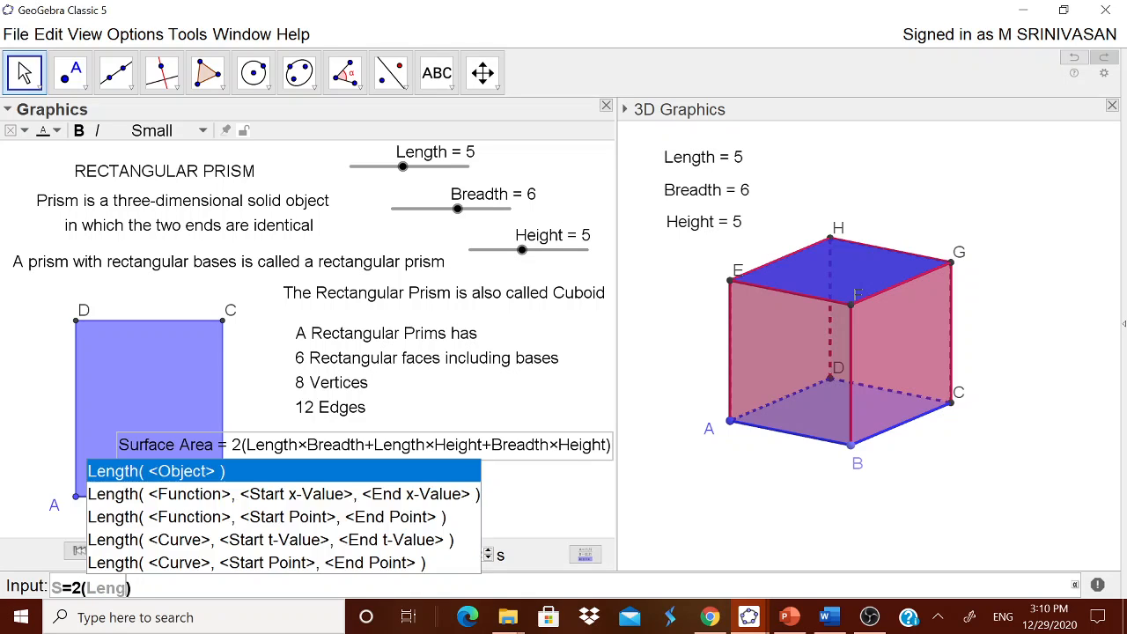
text(th*)
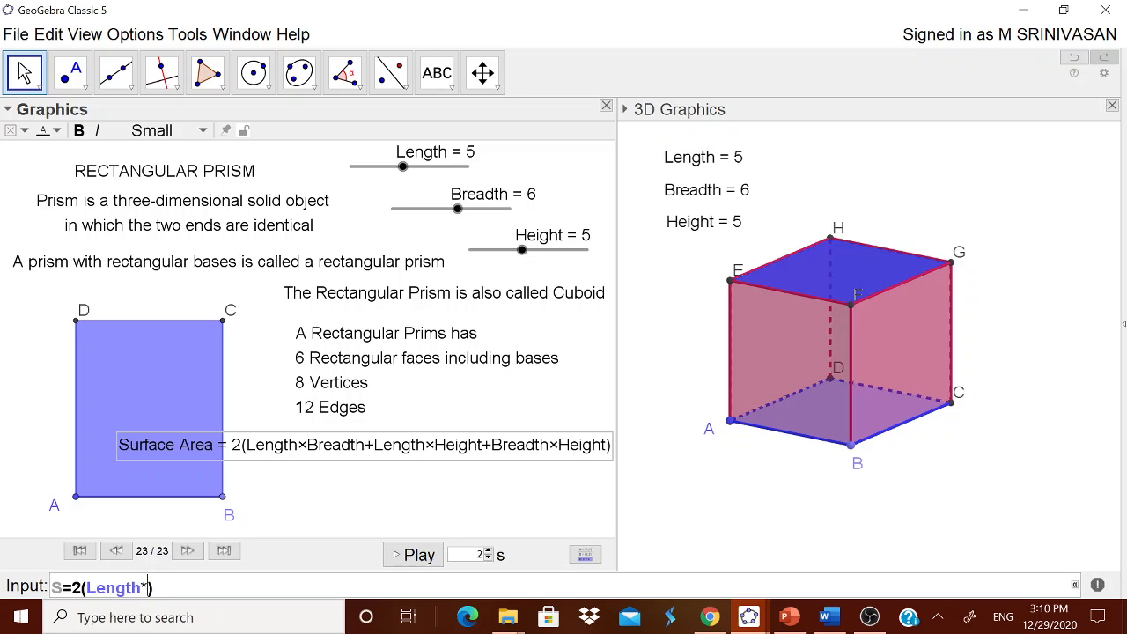
text(Breadth)
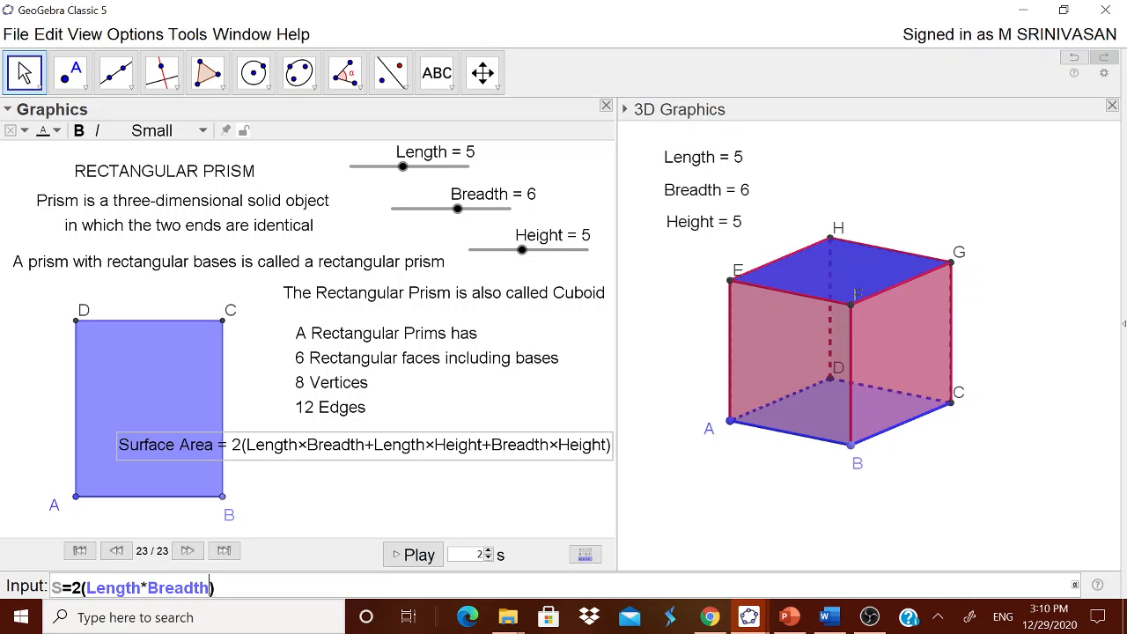
text(+Length*He)
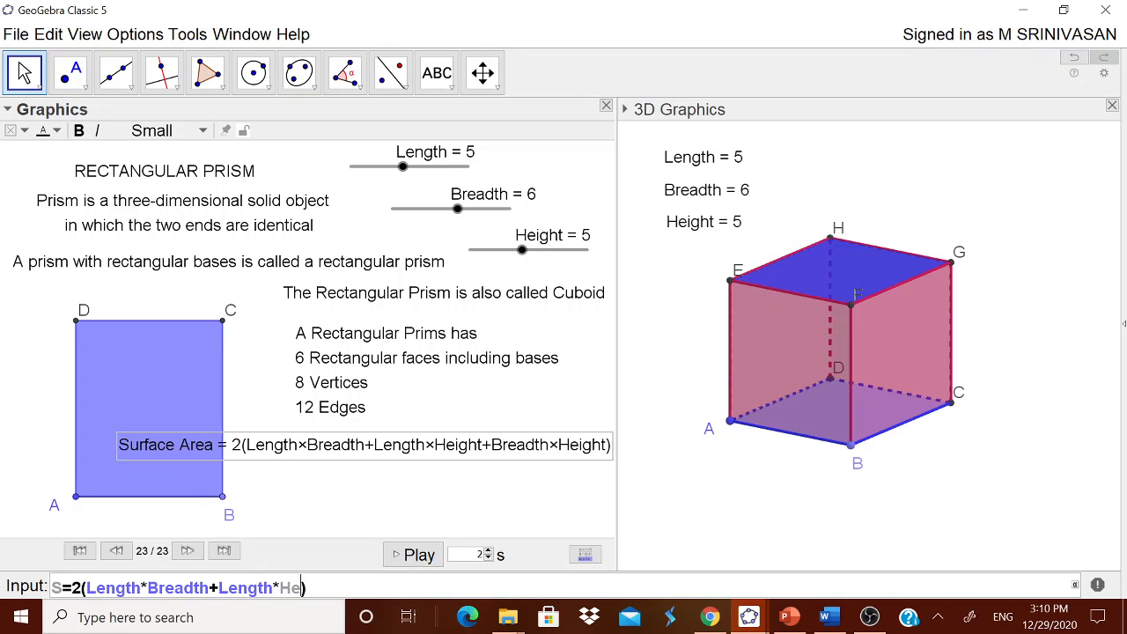
text(ight+Breadth)
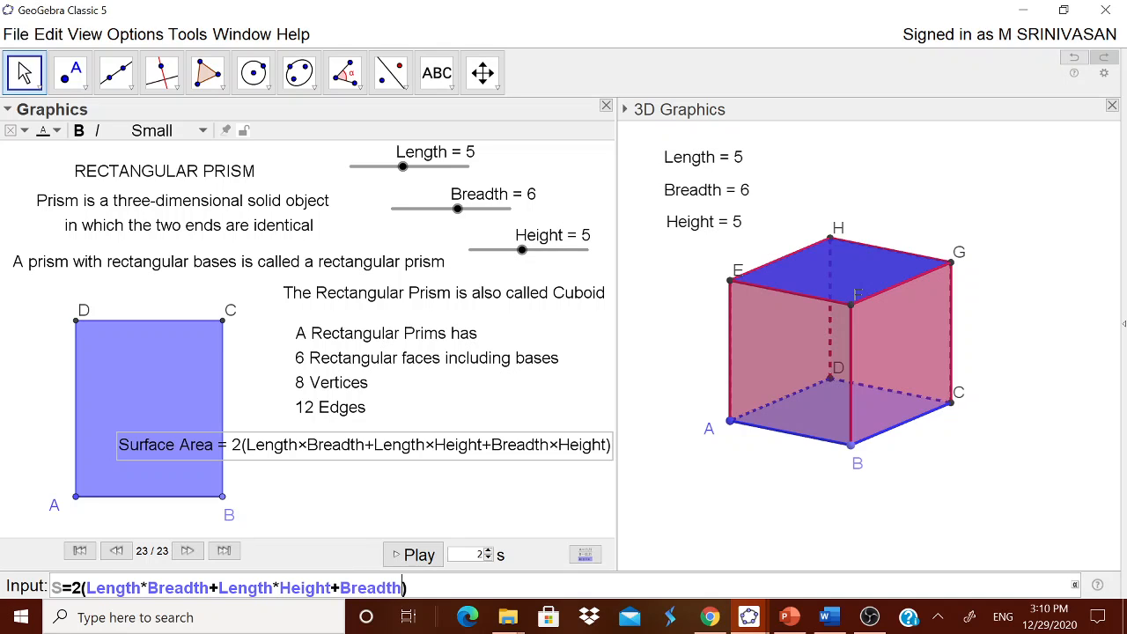
text(********************)
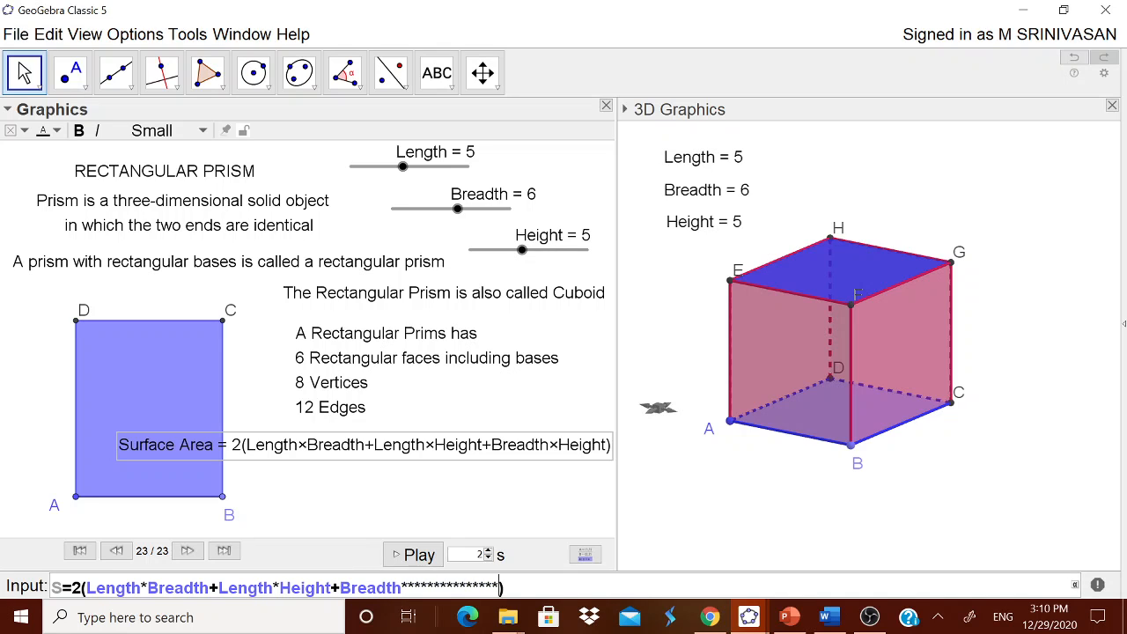
key(BackSpace)
key(BackSpace)
key(BackSpace)
key(BackSpace)
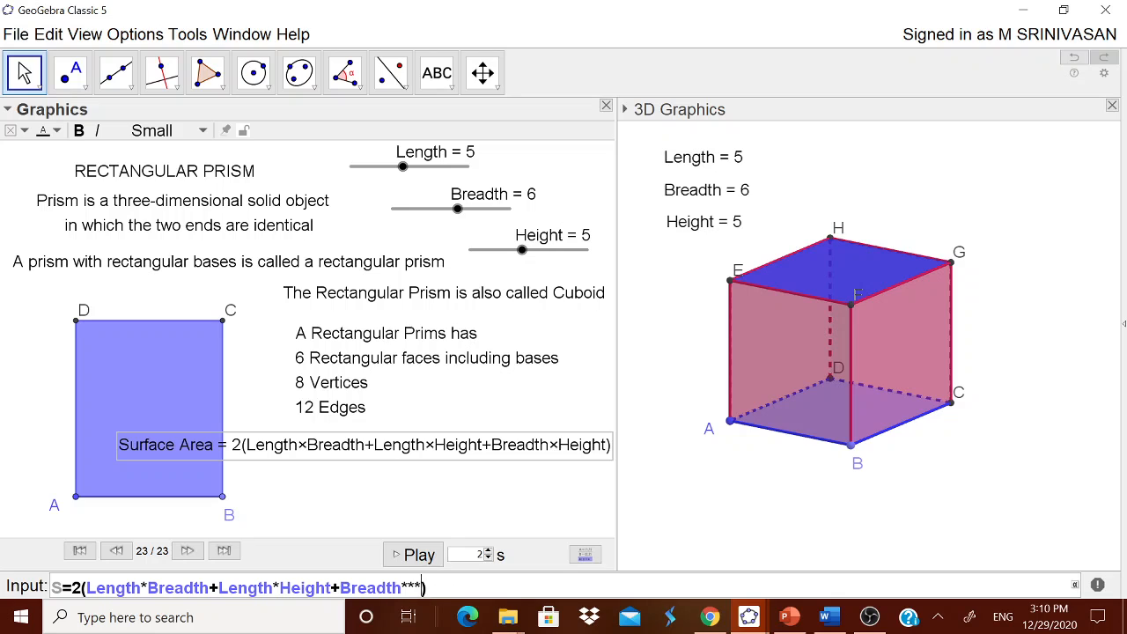
text(Height)
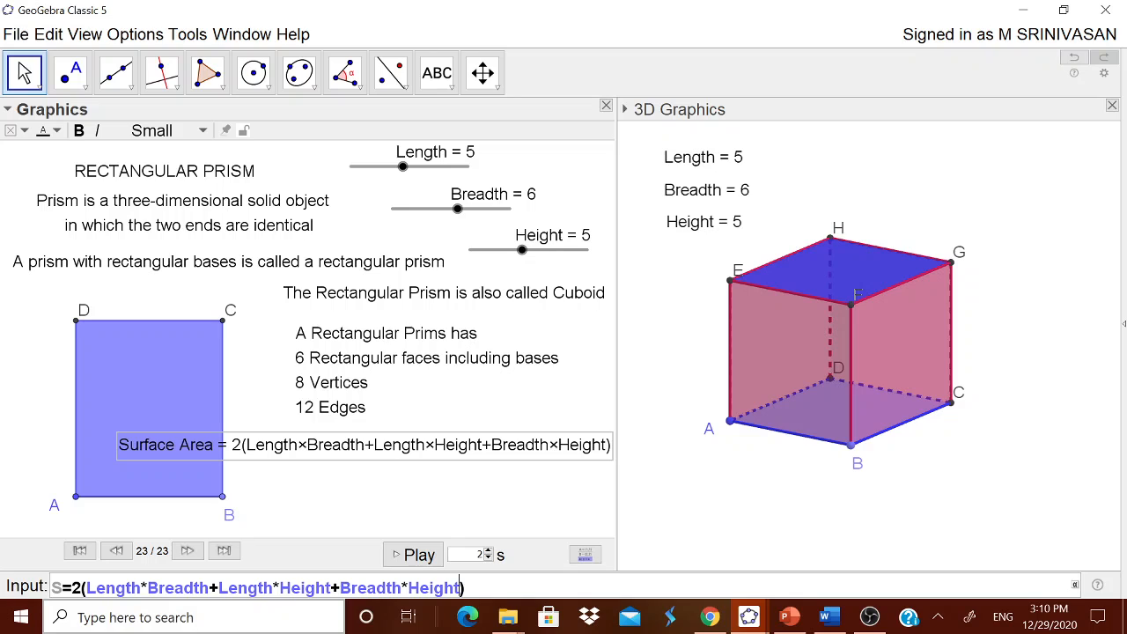
click(465, 588)
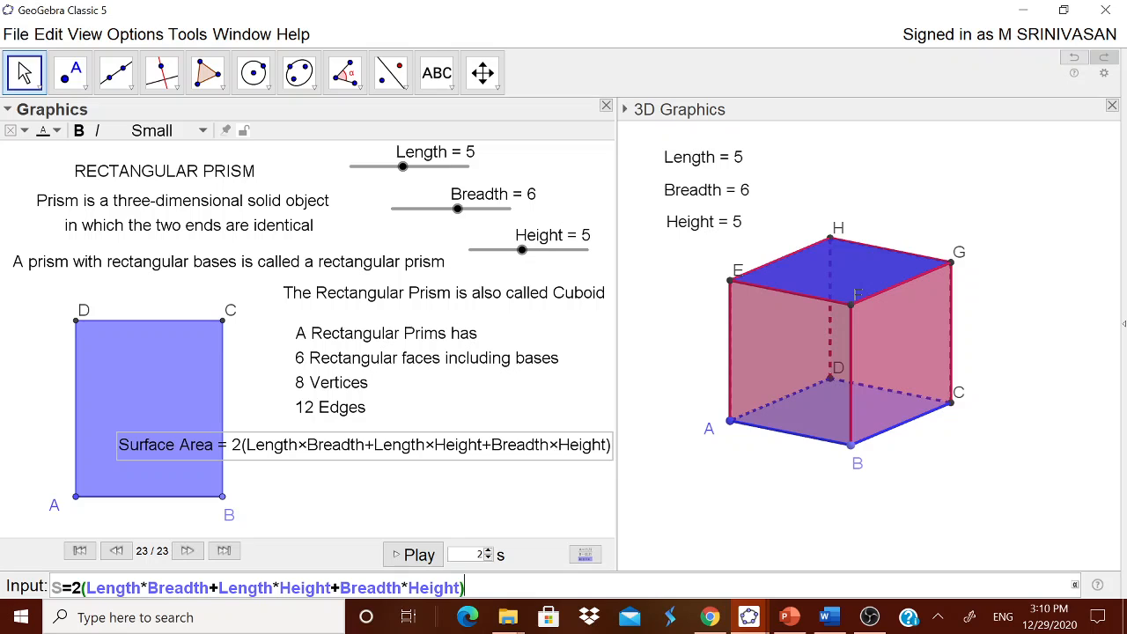
key(Return)
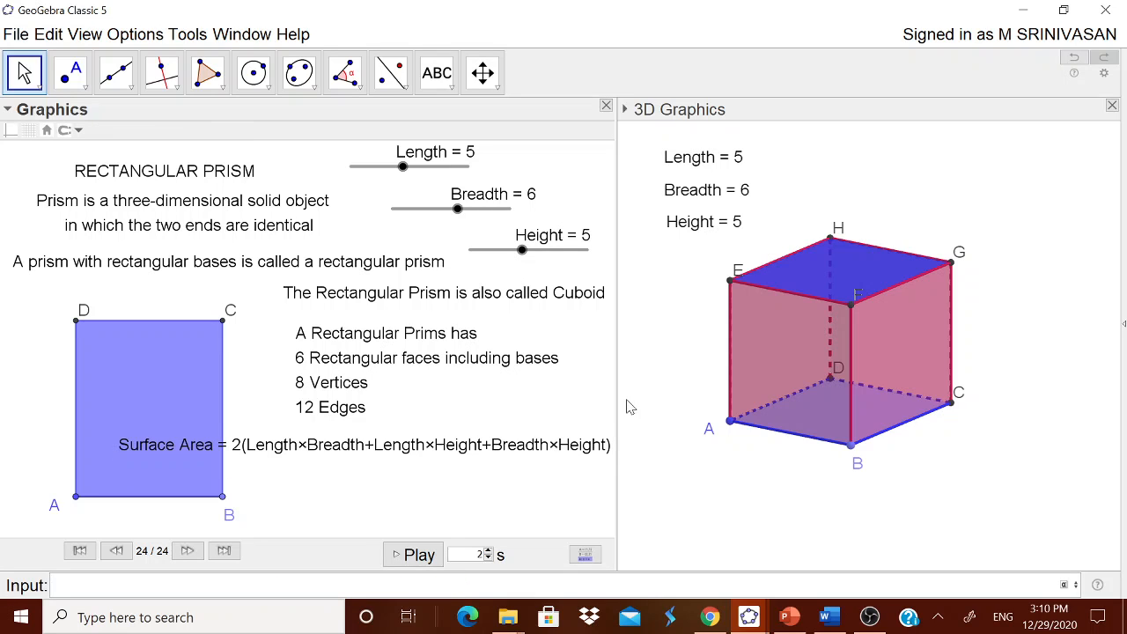
Add a dynamic text "Surface Area = " linked to the object S in the 3D view, placed below the prism.
click(669, 309)
click(575, 77)
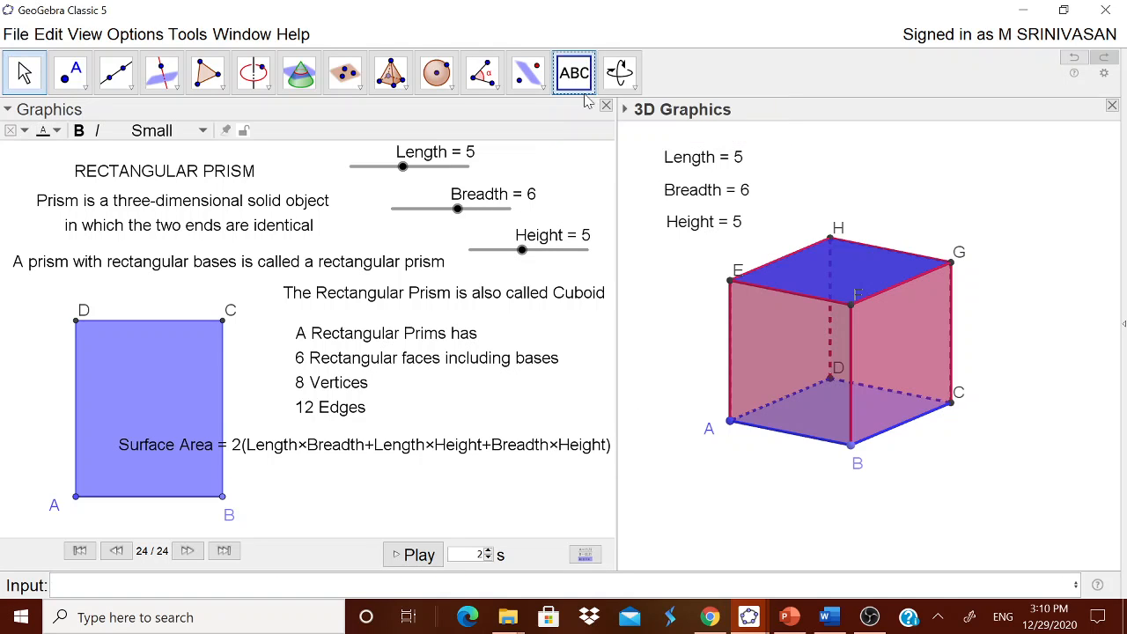
click(753, 510)
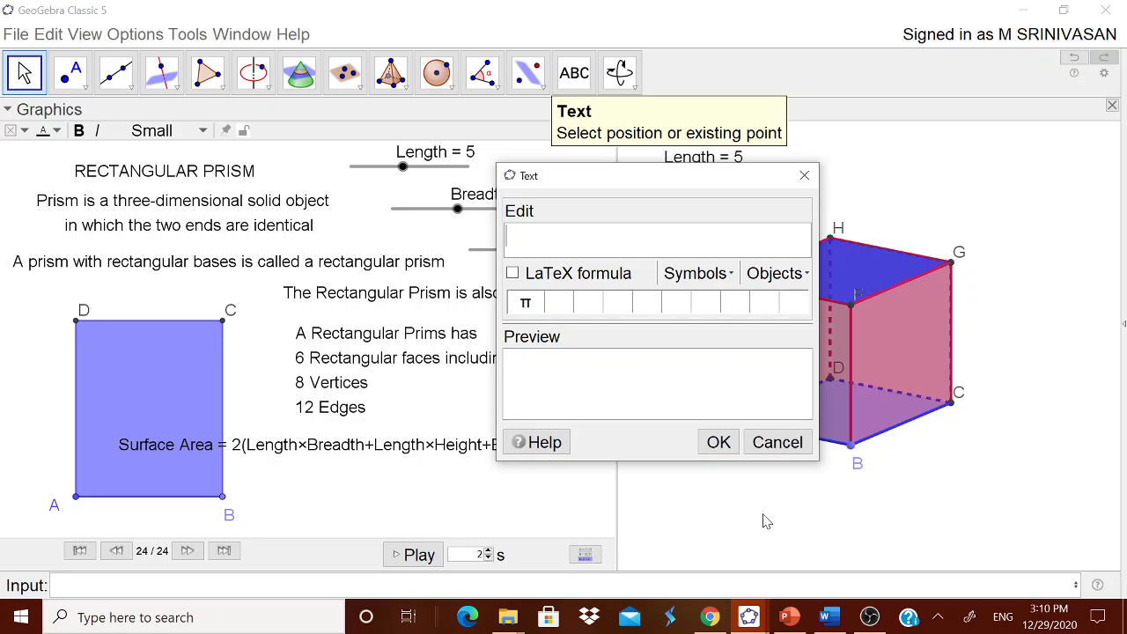
text(Surface Area =)
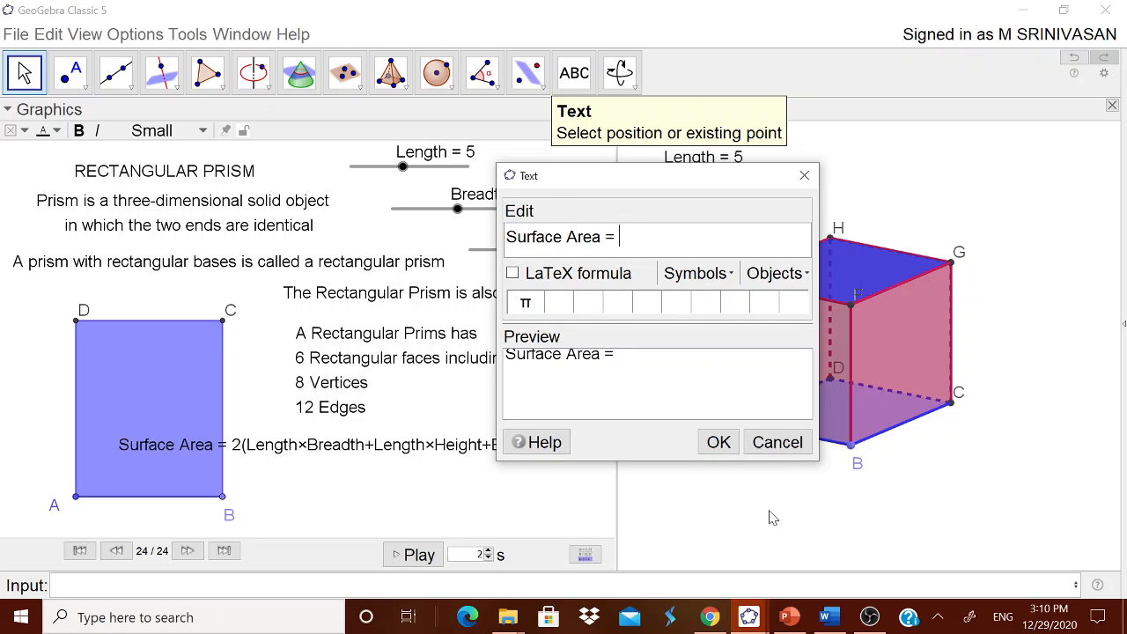
click(791, 268)
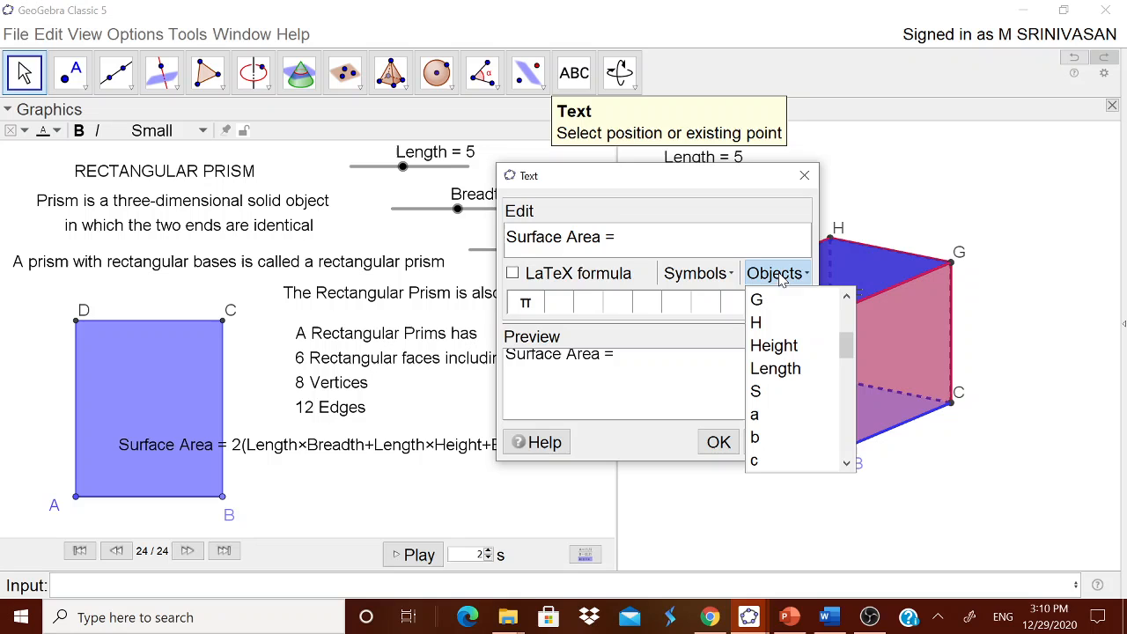
click(772, 392)
click(719, 442)
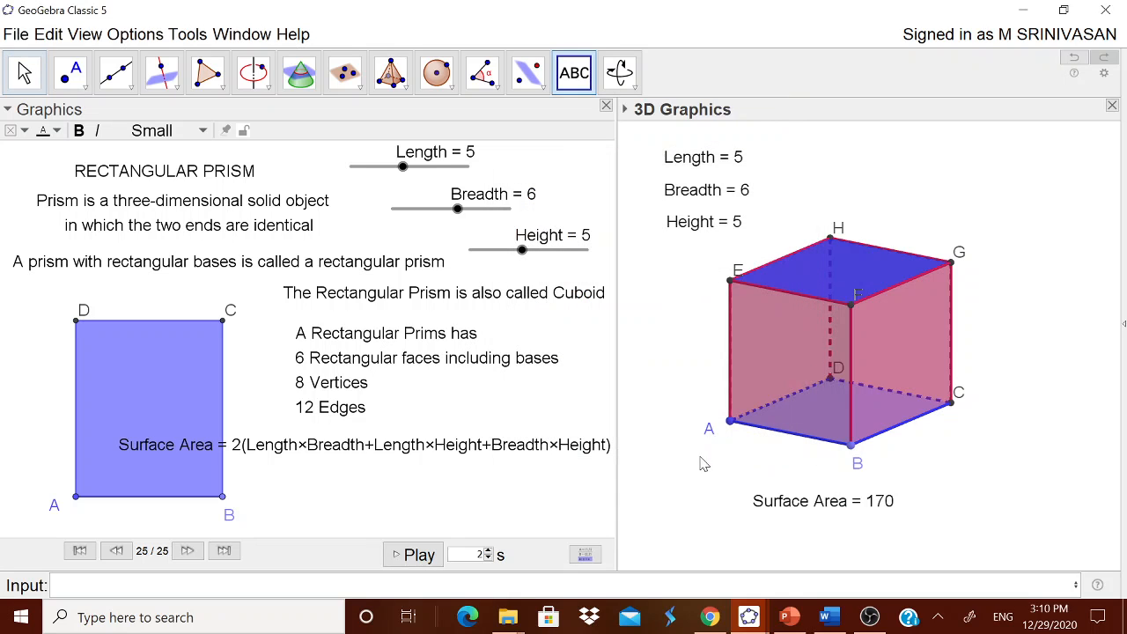
click(796, 507)
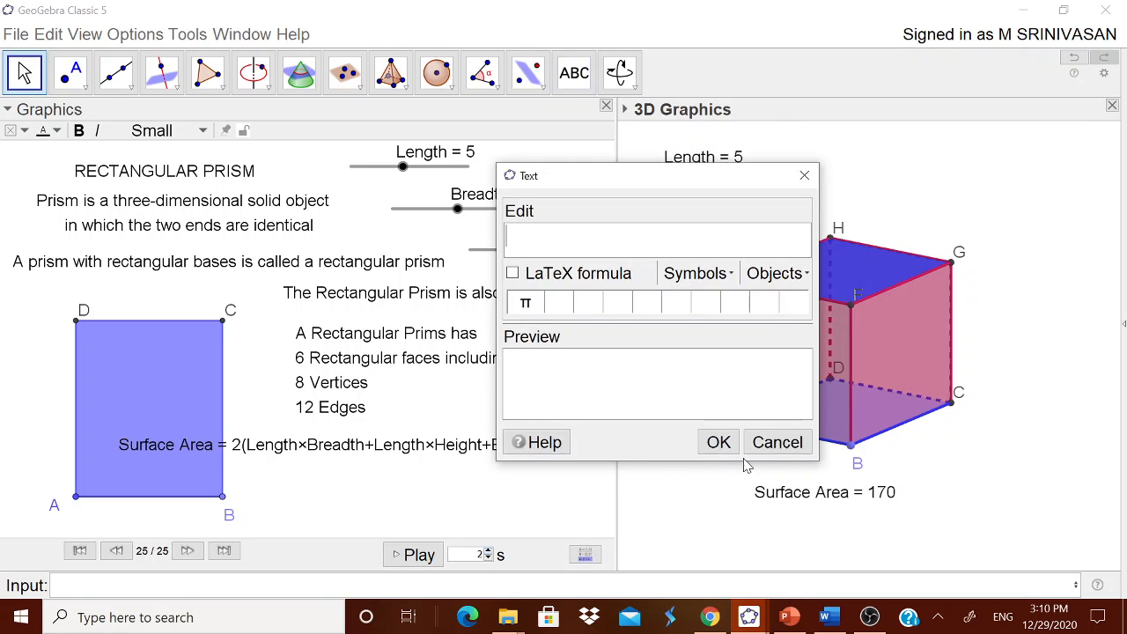
click(801, 445)
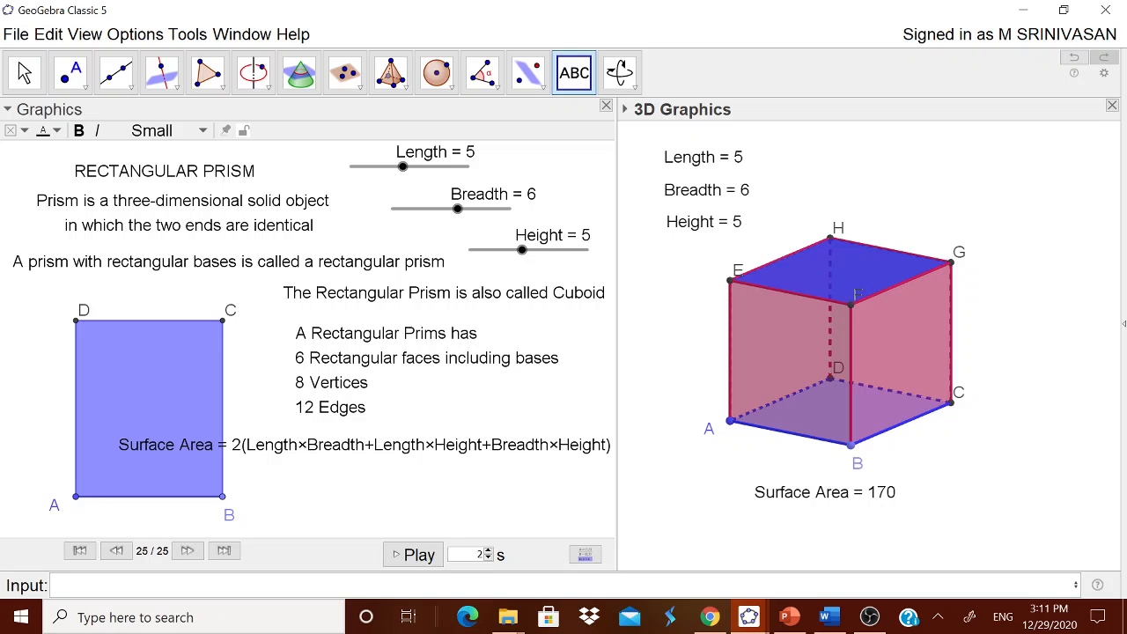
Switch to NOTES.docx in Word and copy the line "Volume = Length × Breadth × Height".
click(830, 616)
scroll(572, 352, down, 3)
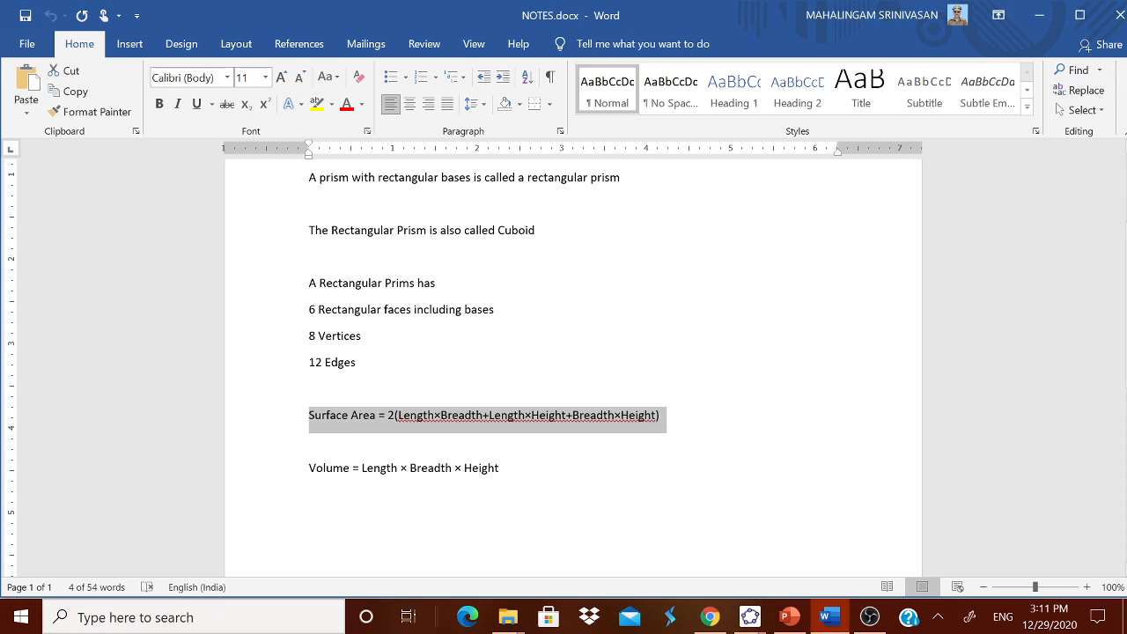
drag(310, 469, 530, 474)
key(ctrl+c)
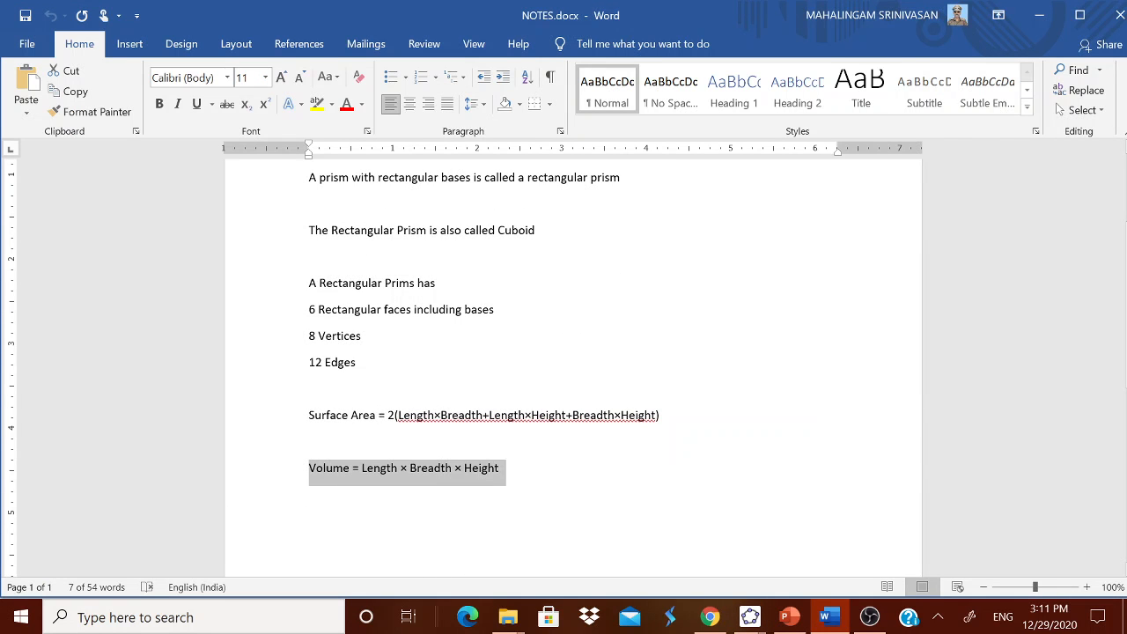
Back in the new GeoGebra file, add the copied Volume formula as a text in the 2D view, directly below the Surface Area formula.
click(752, 621)
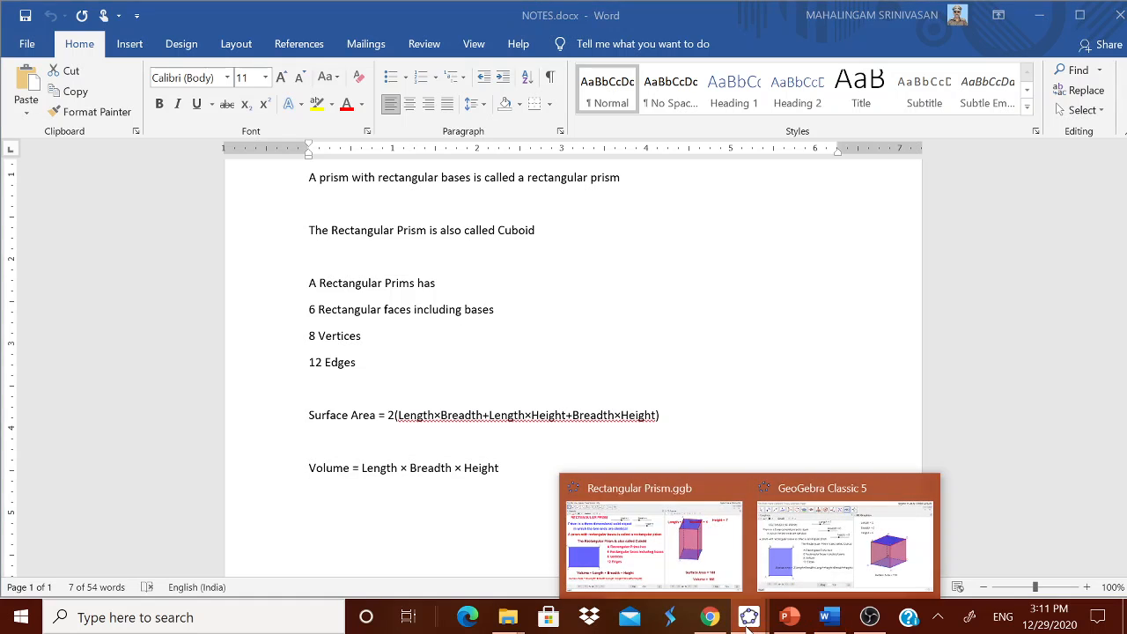
click(833, 577)
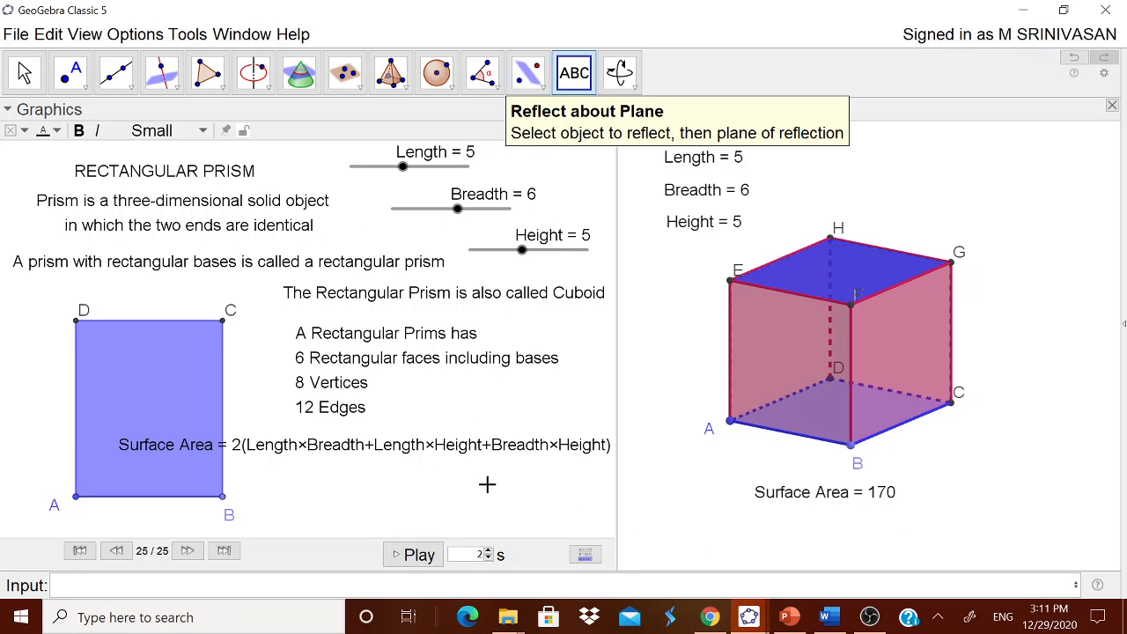
click(480, 470)
key(ctrl+v)
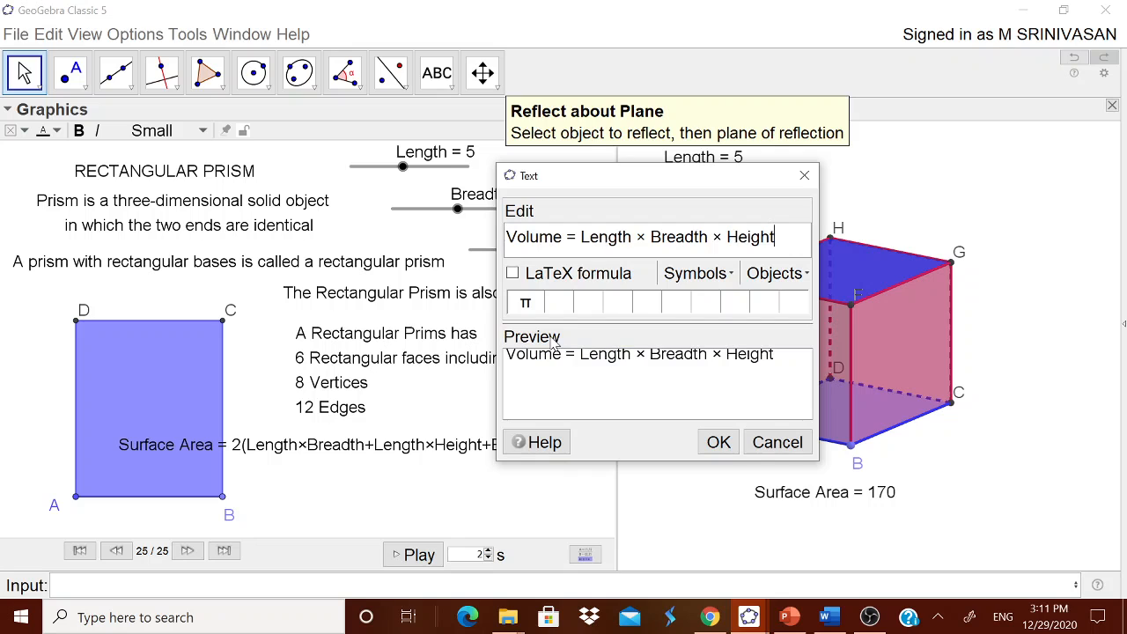
click(719, 442)
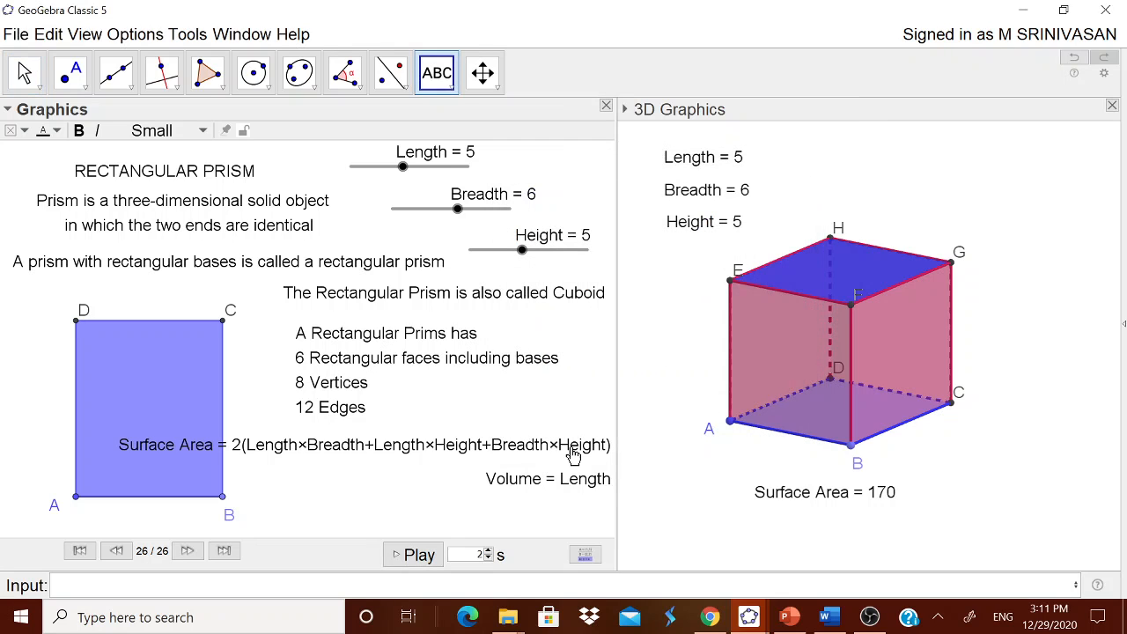
drag(553, 489, 323, 488)
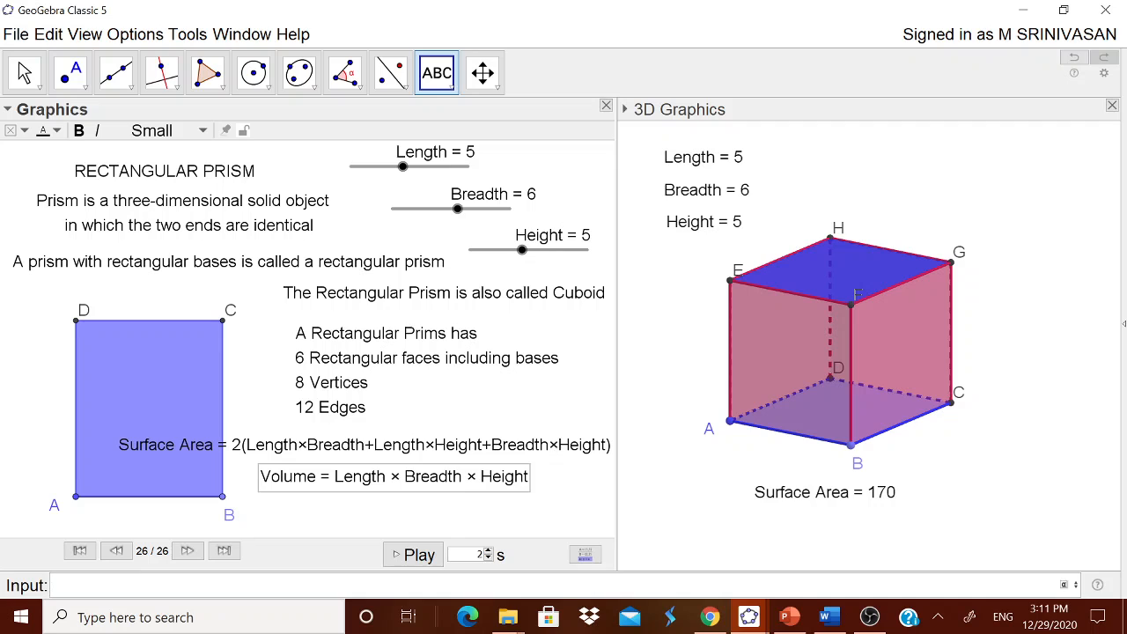
Define the volume value with the command V=Length*Breadth*Height.
text(V)
text(=Length)
text(*Brad)
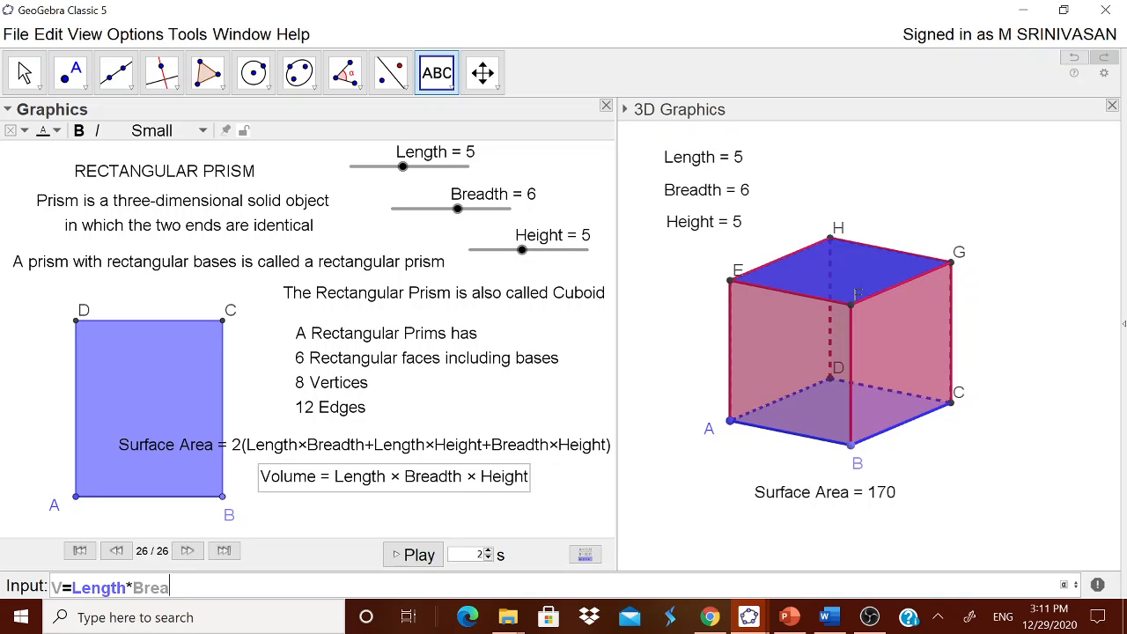
text(dth*Height)
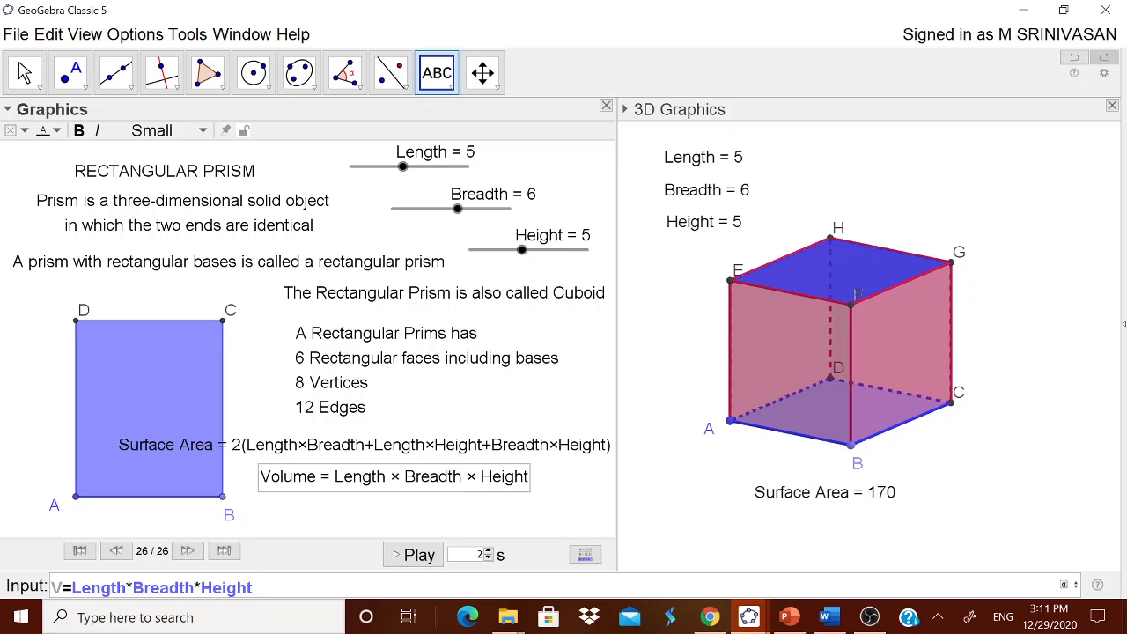
key(Return)
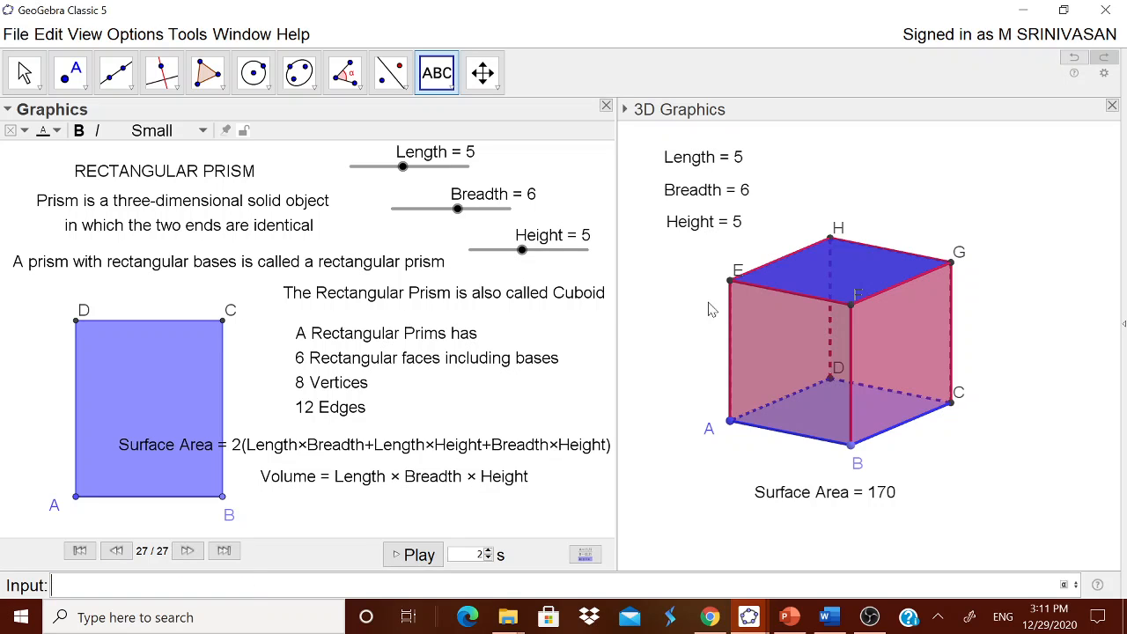
Add a dynamic text "Volume = " linked to the object V in the 3D view and place it below the Surface Area text.
click(693, 304)
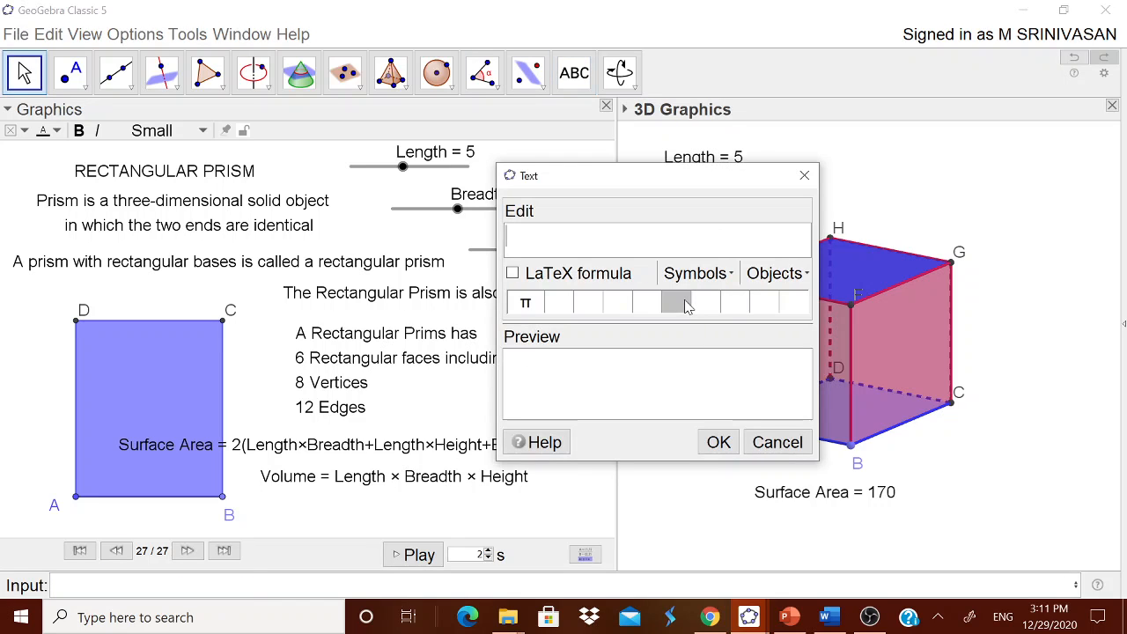
text(Volume =)
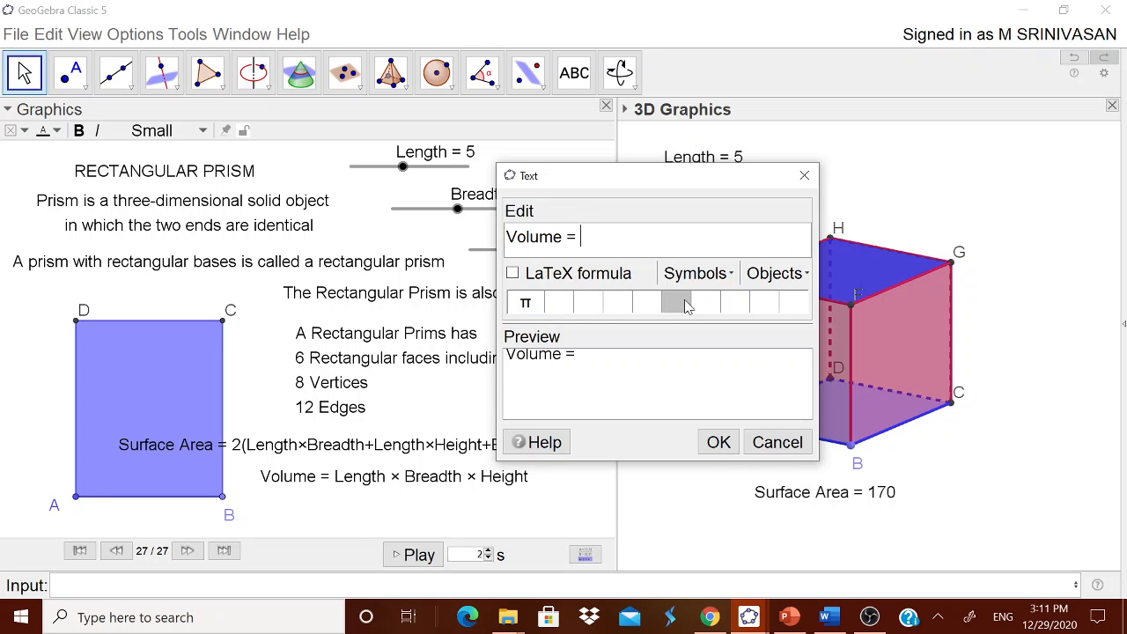
click(777, 276)
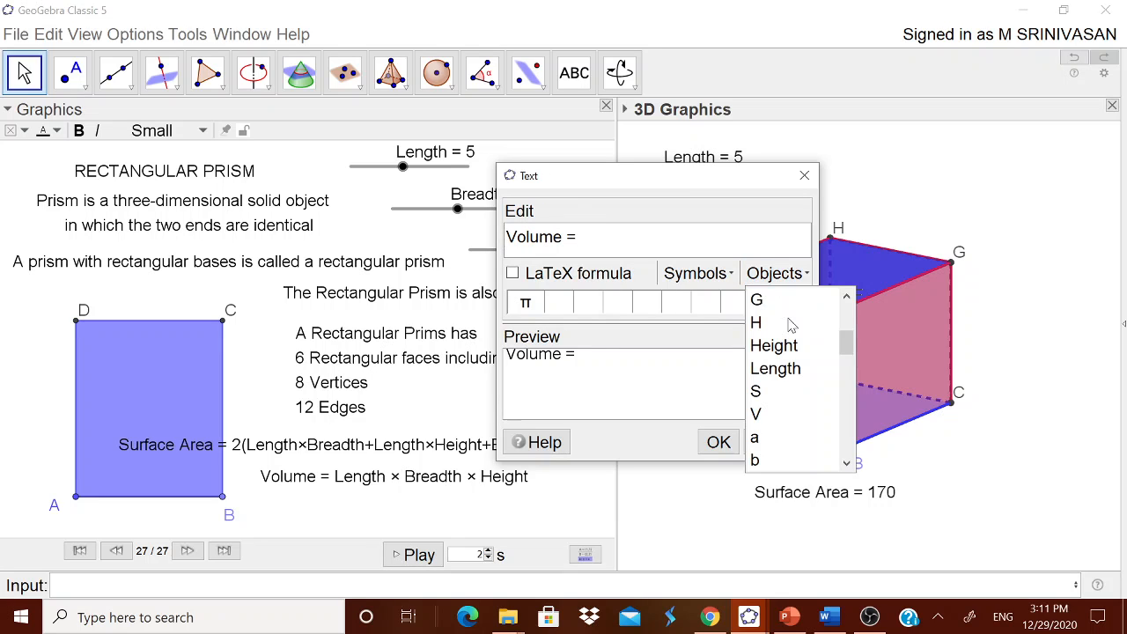
click(784, 416)
click(719, 442)
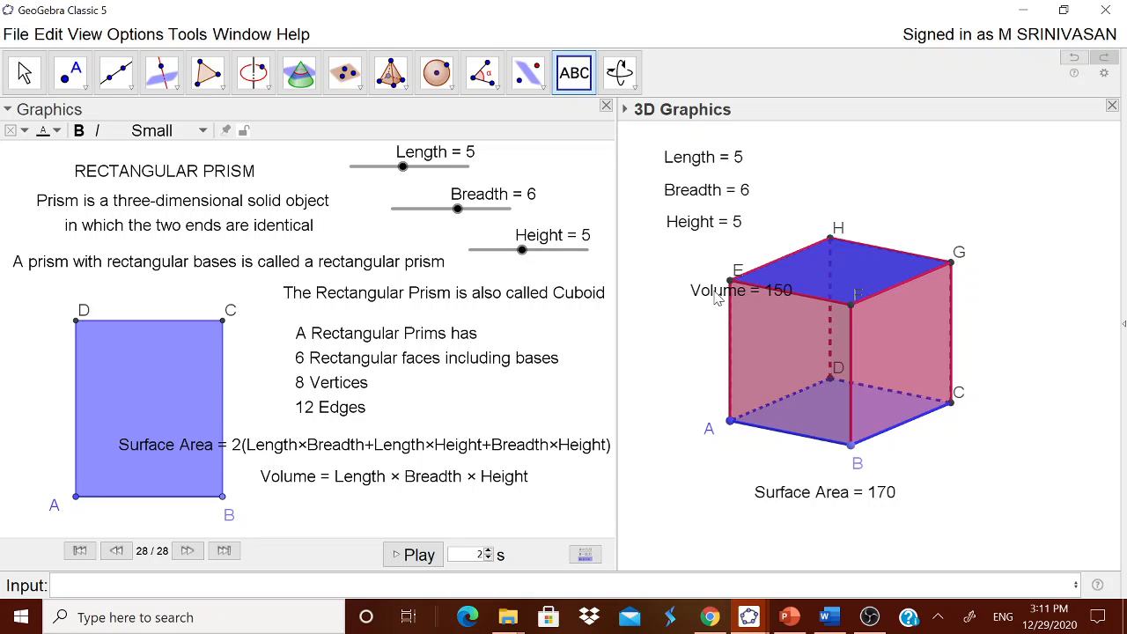
drag(718, 299, 792, 533)
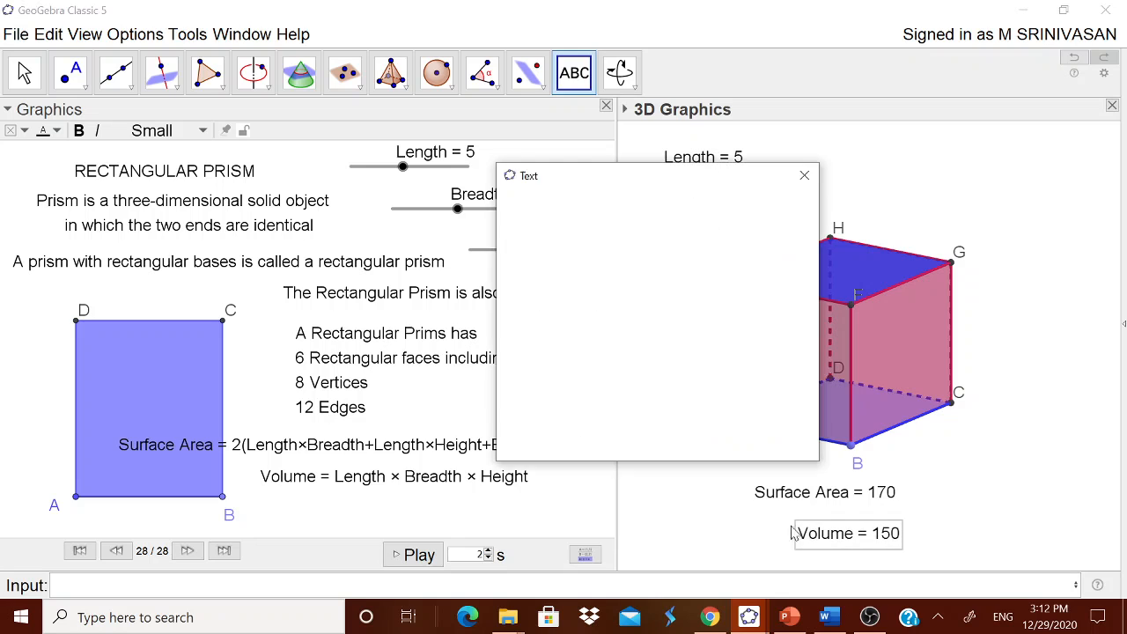
click(773, 440)
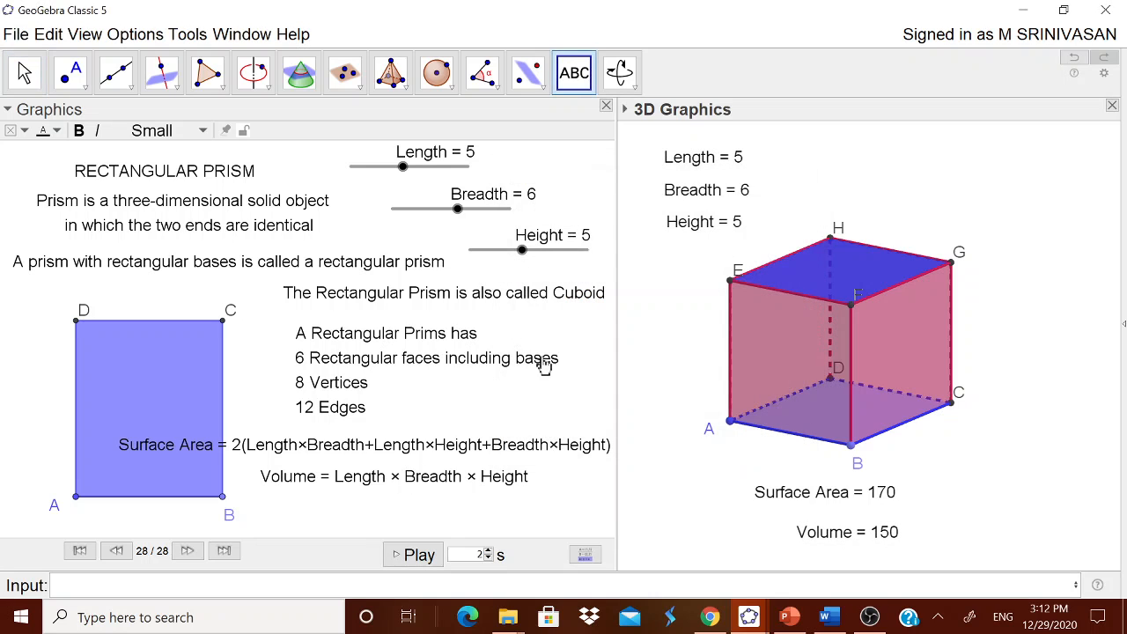
Try out the dimension sliders, leaving Length at 7, Breadth at 6 and Height at 6.
drag(405, 178, 427, 172)
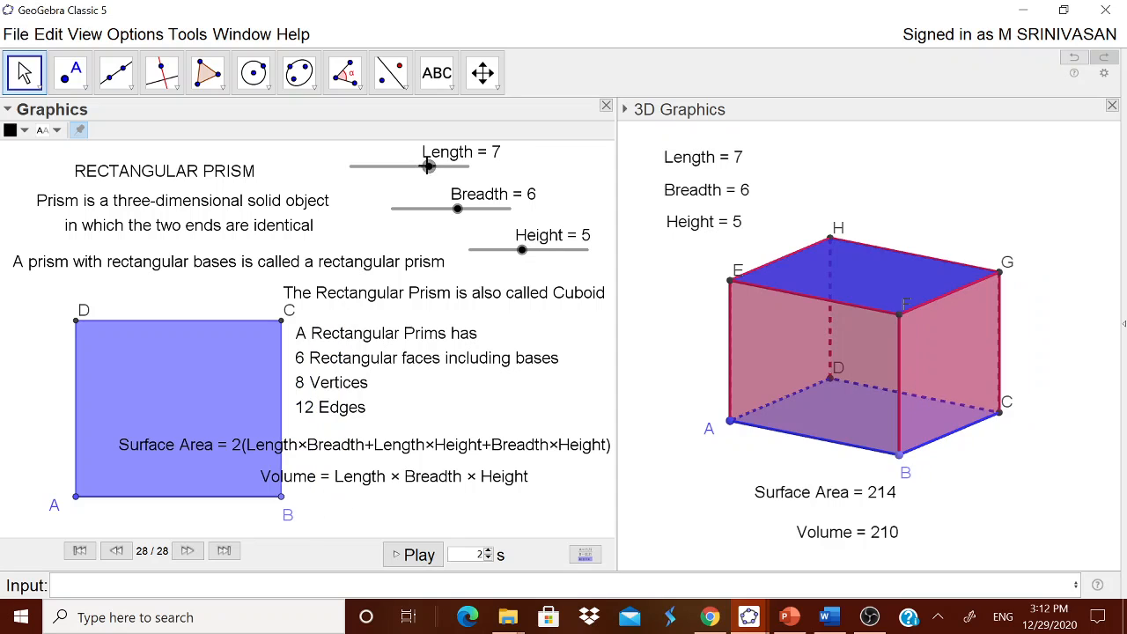
mouse_move(458, 211)
mouse_down()
mouse_move(486, 217)
mouse_move(446, 216)
mouse_up()
mouse_move(525, 259)
mouse_down()
mouse_move(561, 257)
mouse_move(510, 266)
mouse_move(532, 264)
mouse_up()
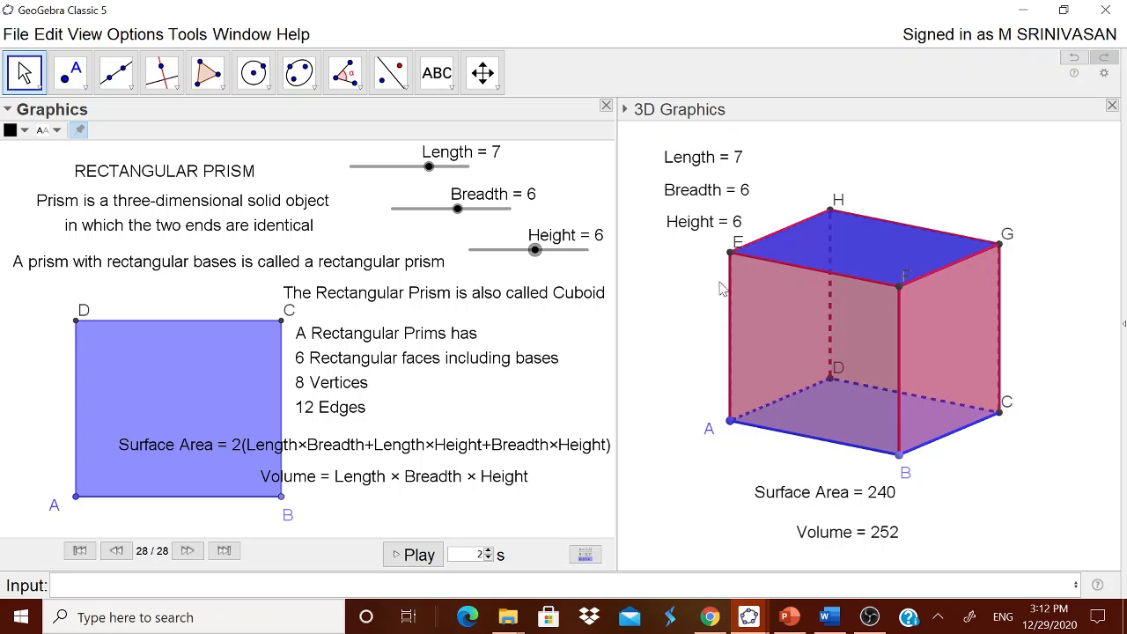
Create a Net of the prism in the 3D view and fold it closed by setting slider j to 0.
click(657, 277)
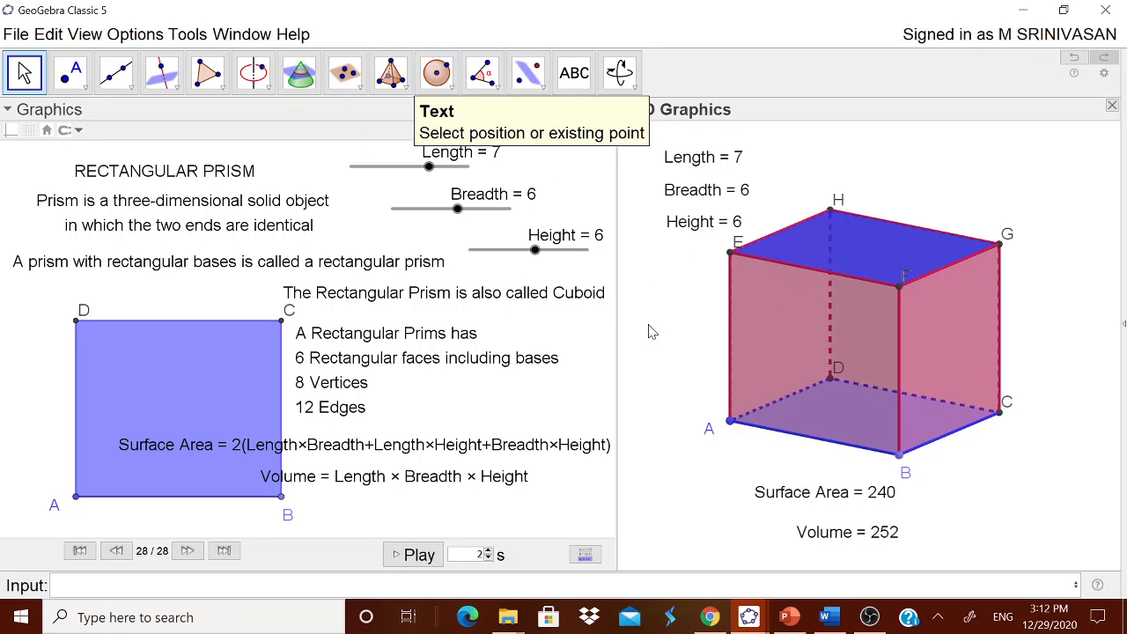
click(391, 74)
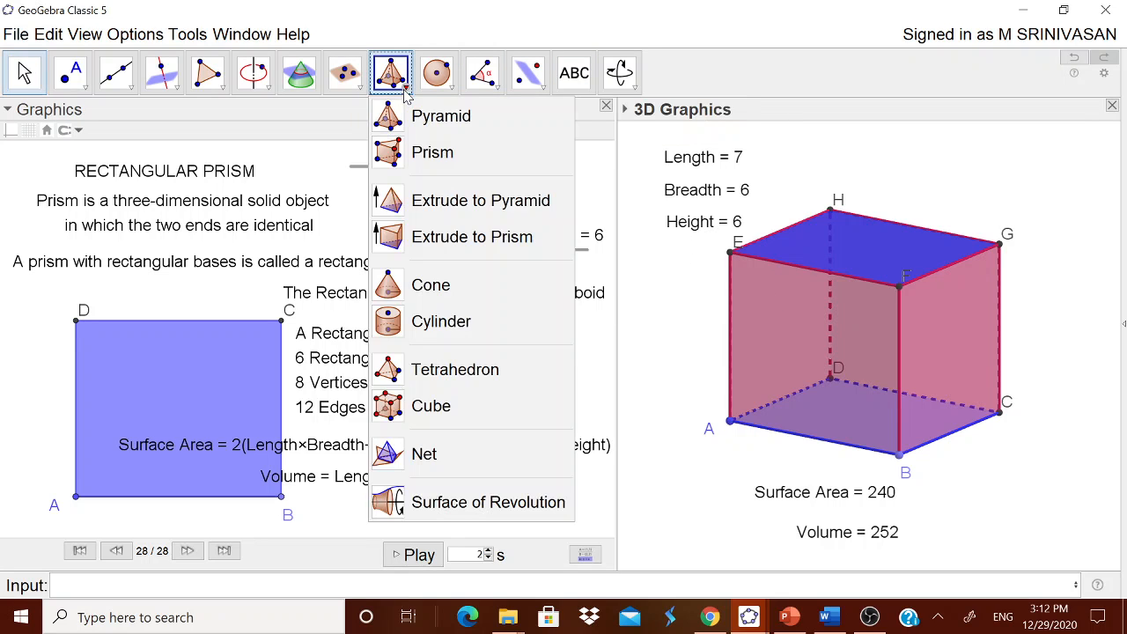
click(422, 453)
click(871, 377)
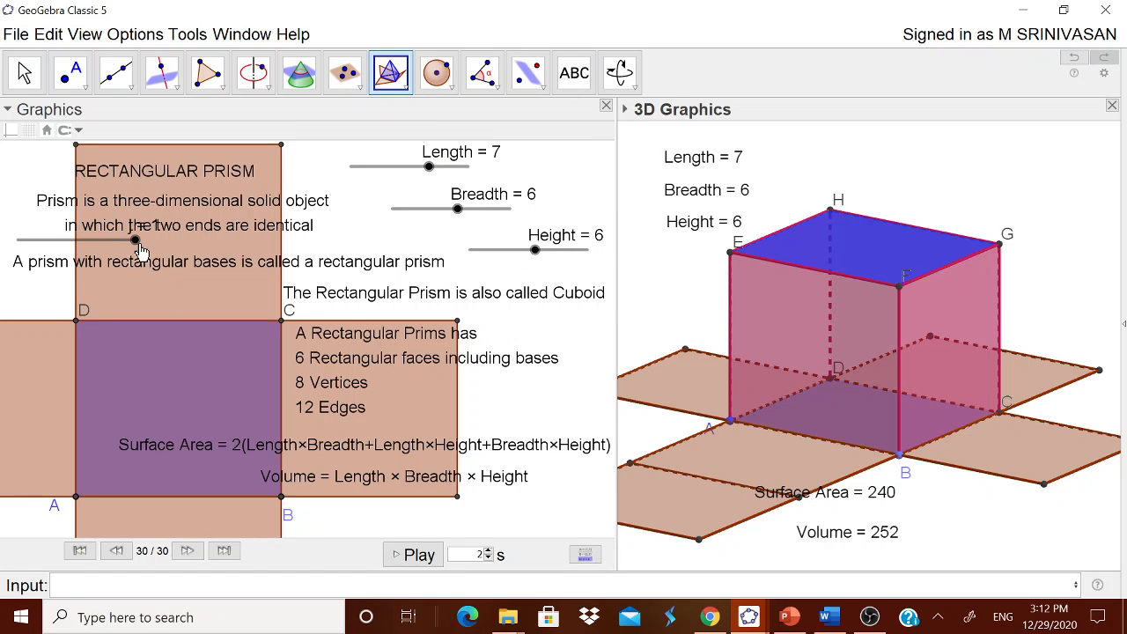
drag(136, 247, 18, 250)
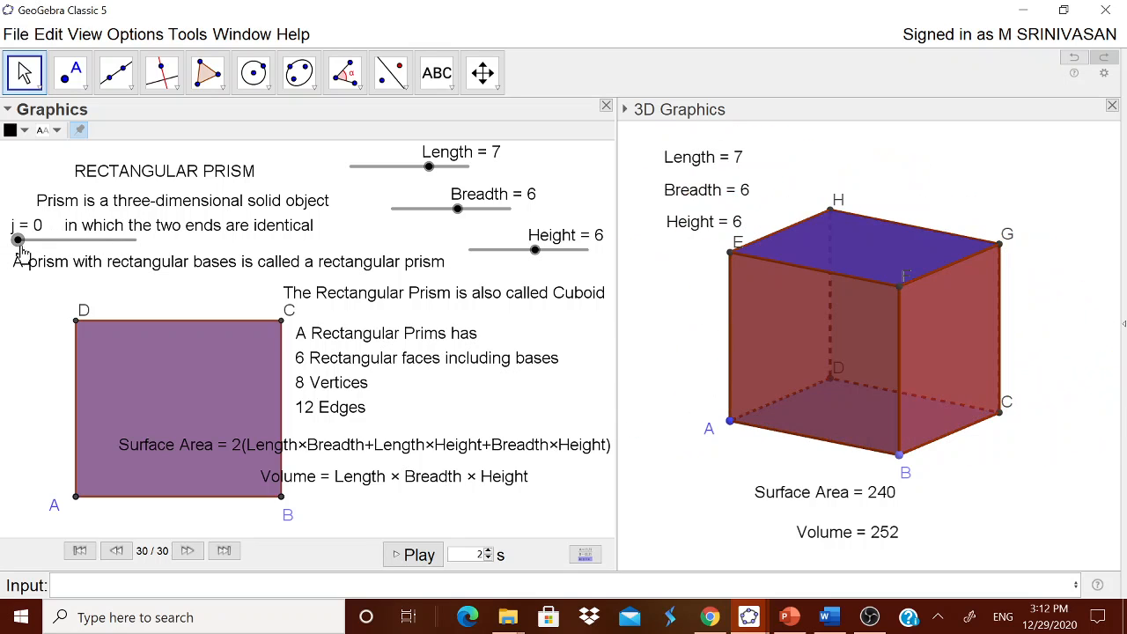
drag(1111, 460, 972, 454)
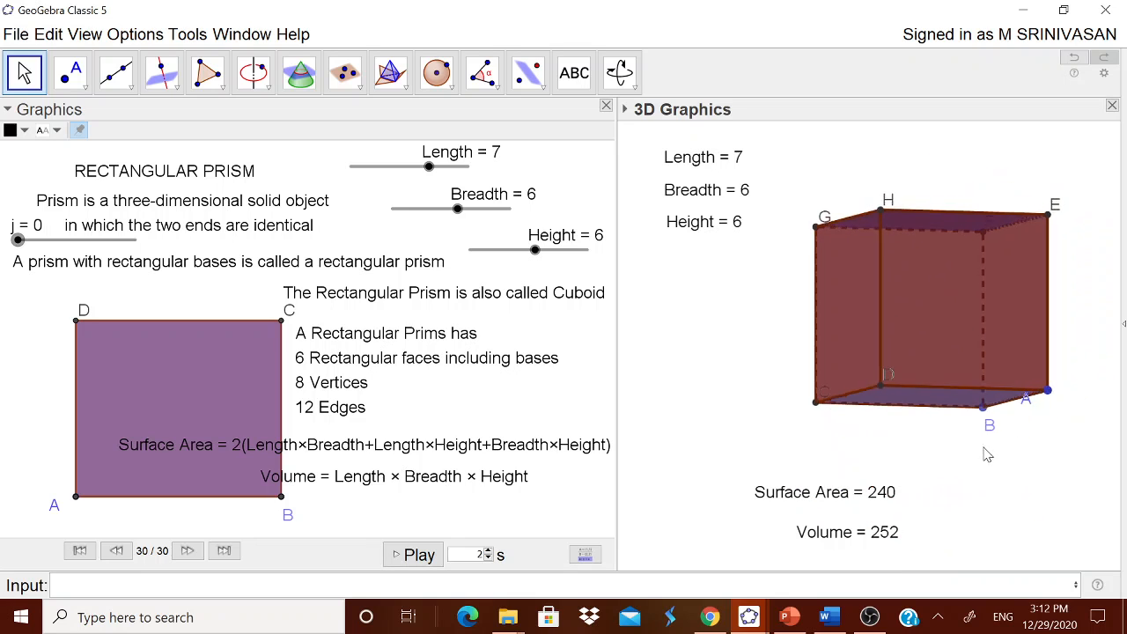